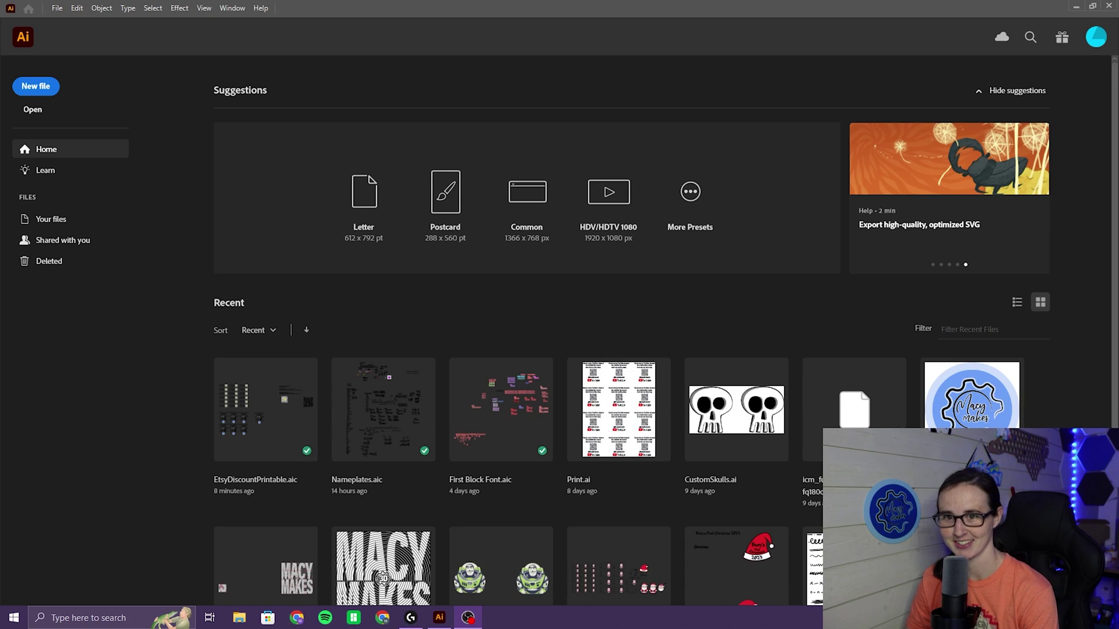
- Create a blank 1000 × 1000 px Print document and open the Text to Vector Graphic (Beta) panel
click(35, 85)
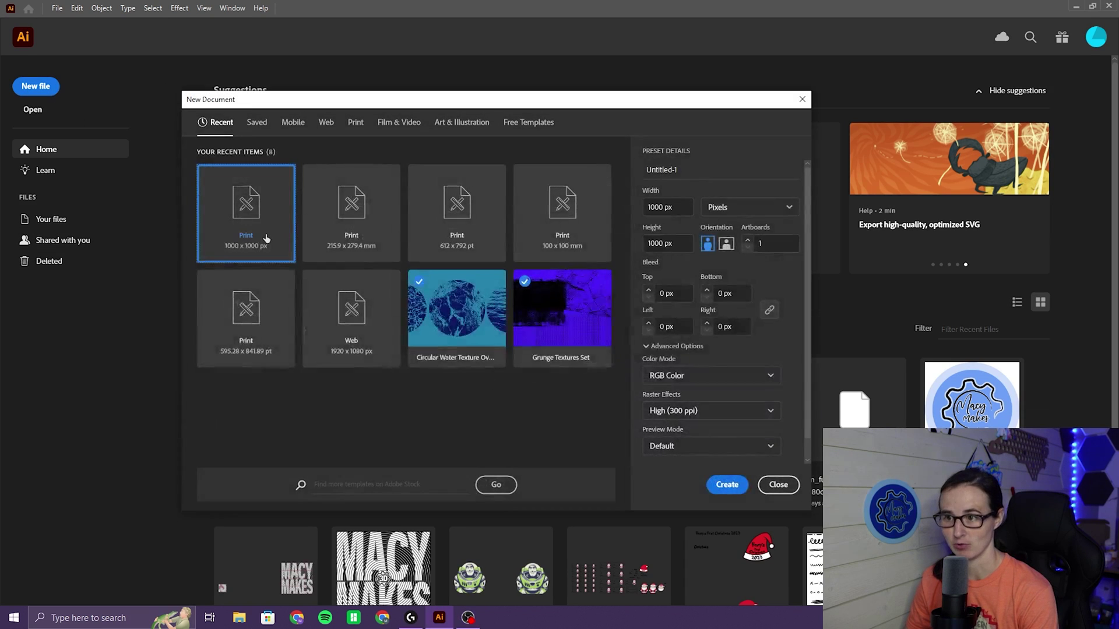
double_click(265, 237)
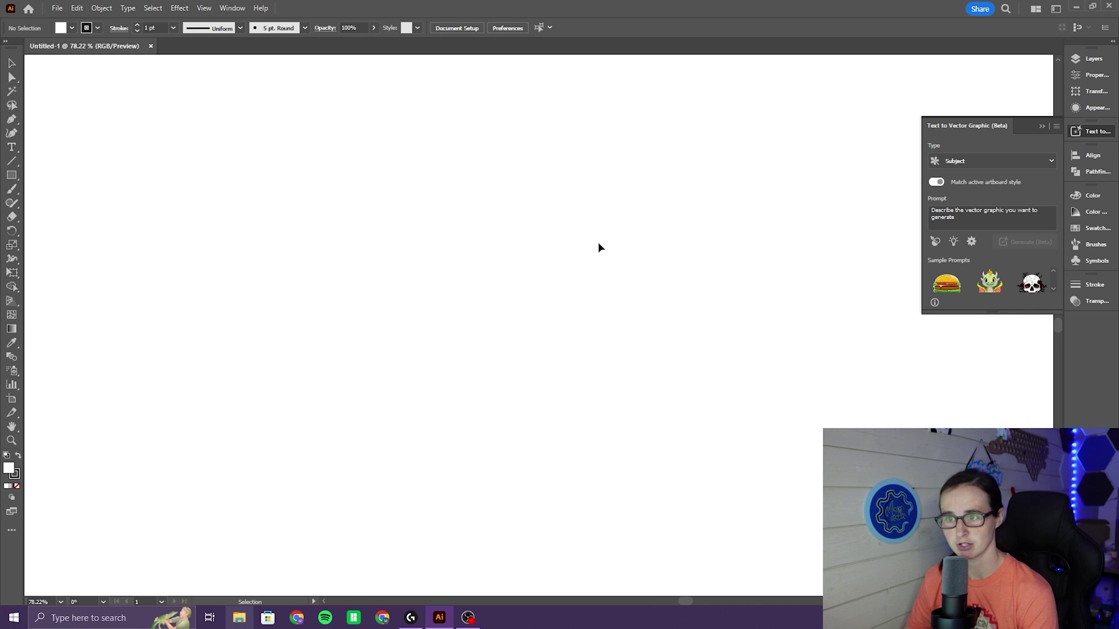
click(977, 160)
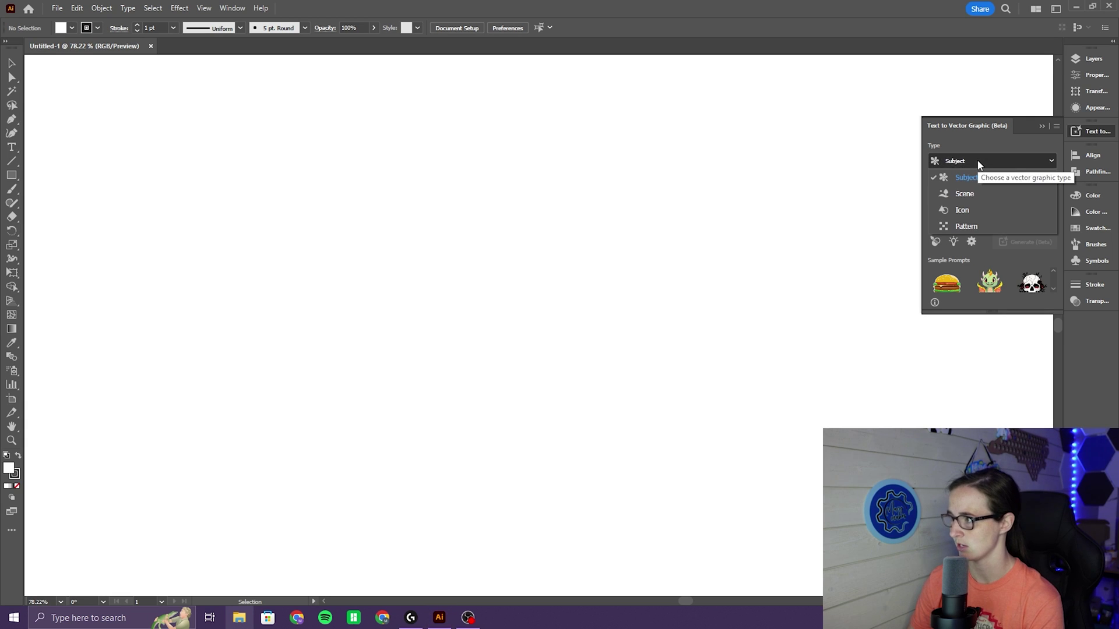
- Generate side-view cartoon turkey graphics as a Subject from the pasted prompt, accepting the AI terms
click(977, 160)
text(cartoon style turkey from the side view)
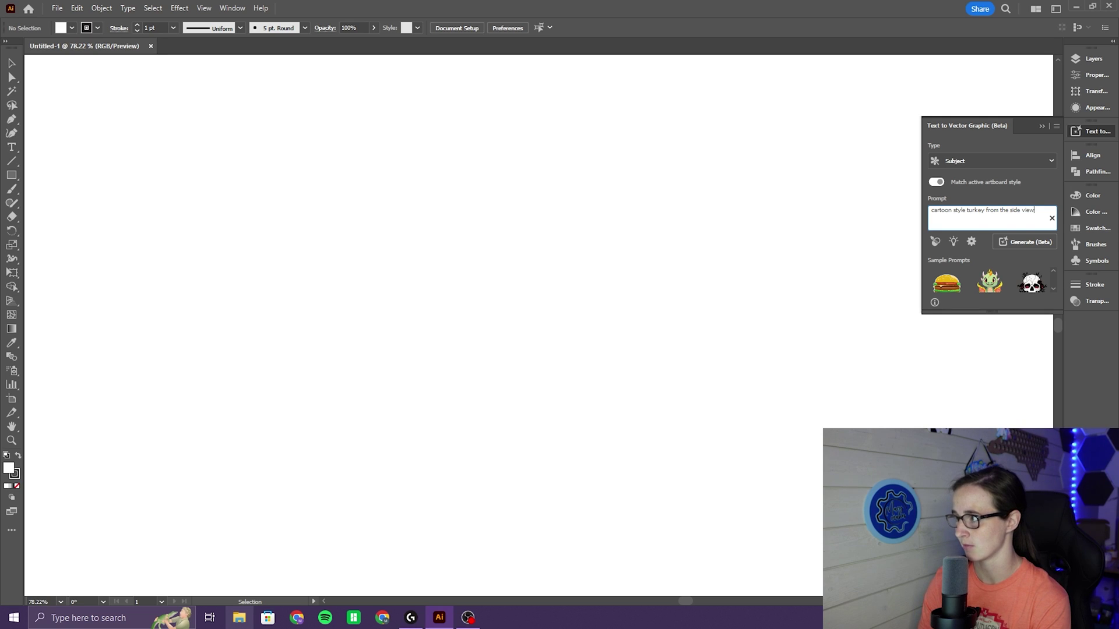
click(1031, 242)
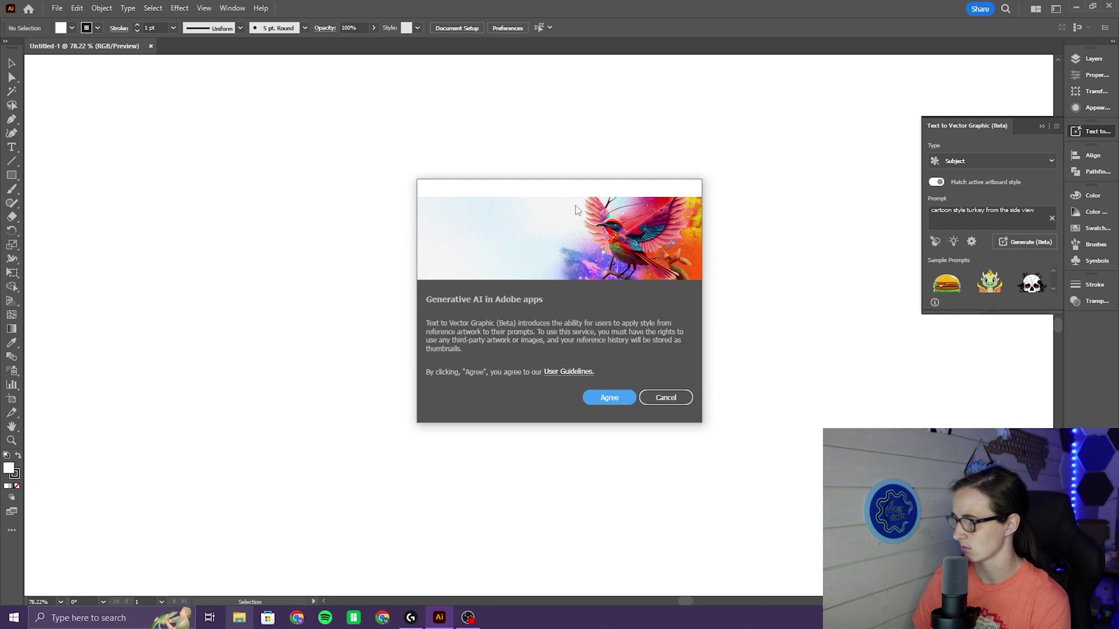
key(Return)
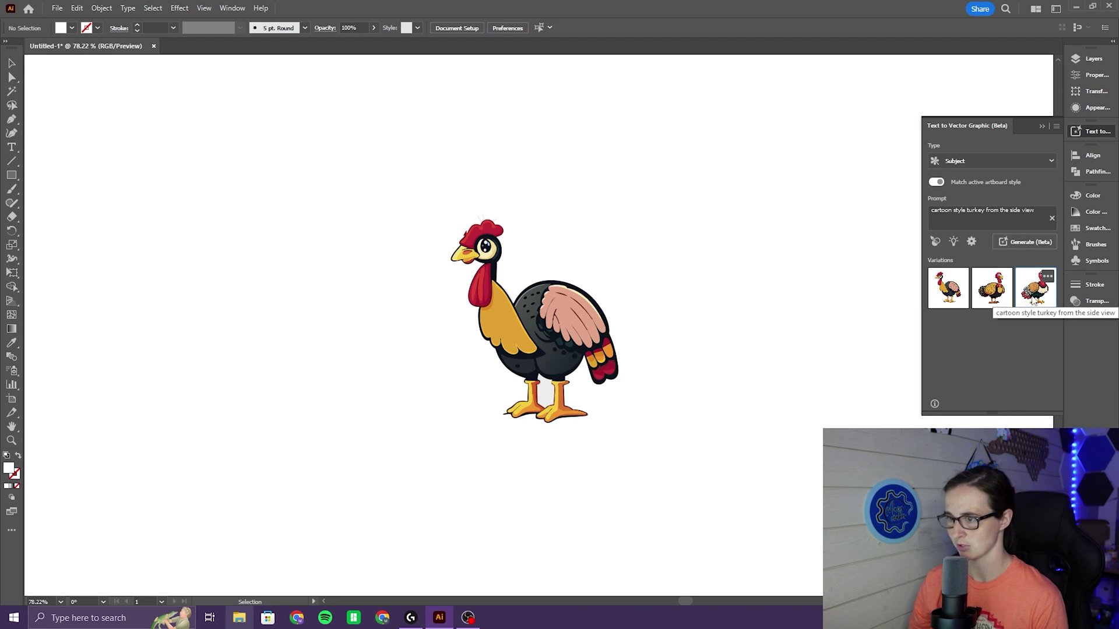
- Place a second turkey variation left of the first, then regenerate in brown, tan and red
drag(245, 373, 217, 261)
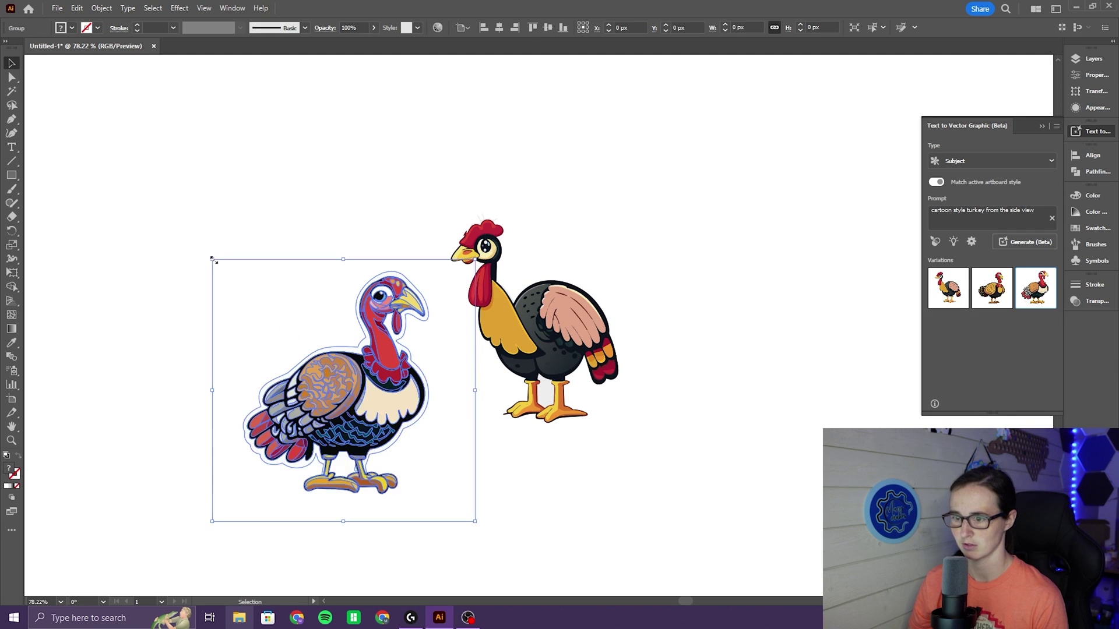
drag(466, 481, 402, 417)
click(405, 417)
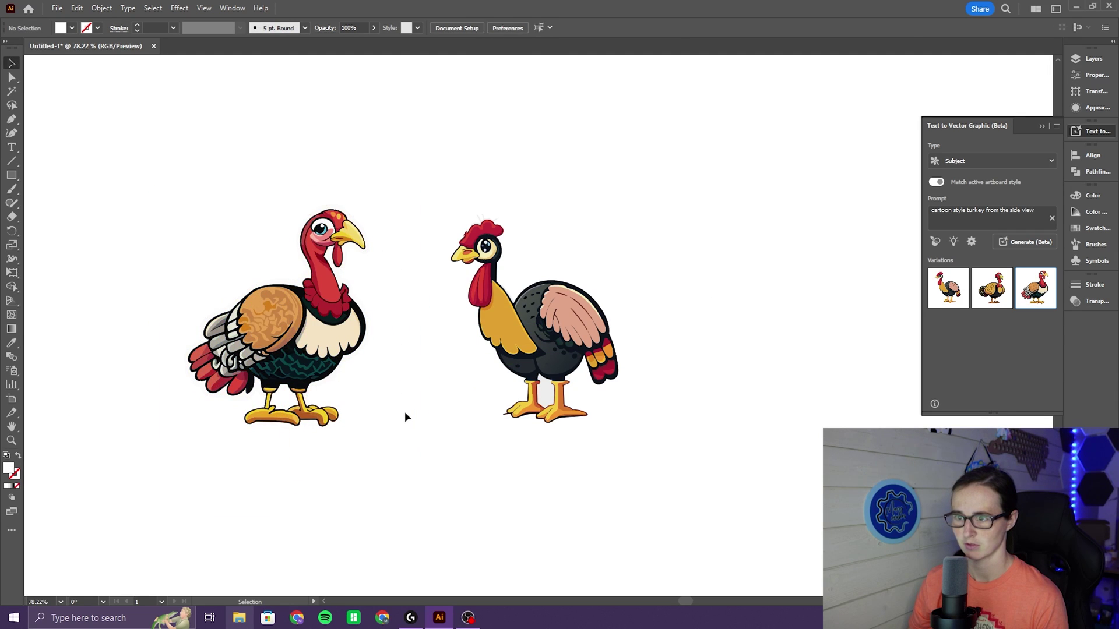
text(, use mostly brown, tan, and red for the colors)
click(1026, 242)
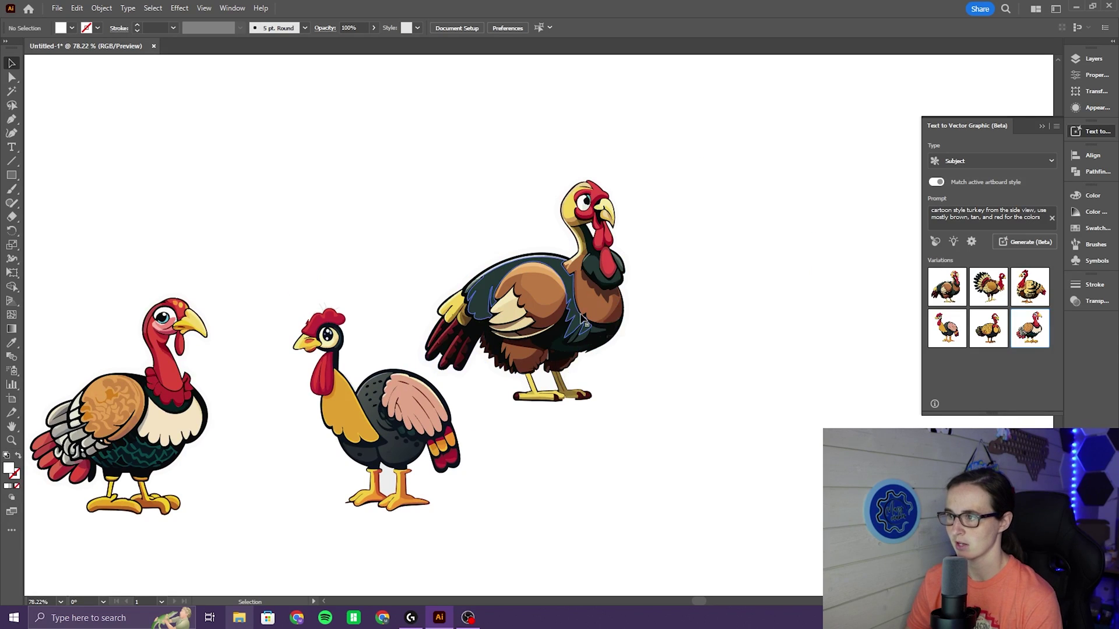
- Move the brown turkey up and right and place two more fan-tailed turkey variations
drag(601, 318, 638, 283)
click(988, 287)
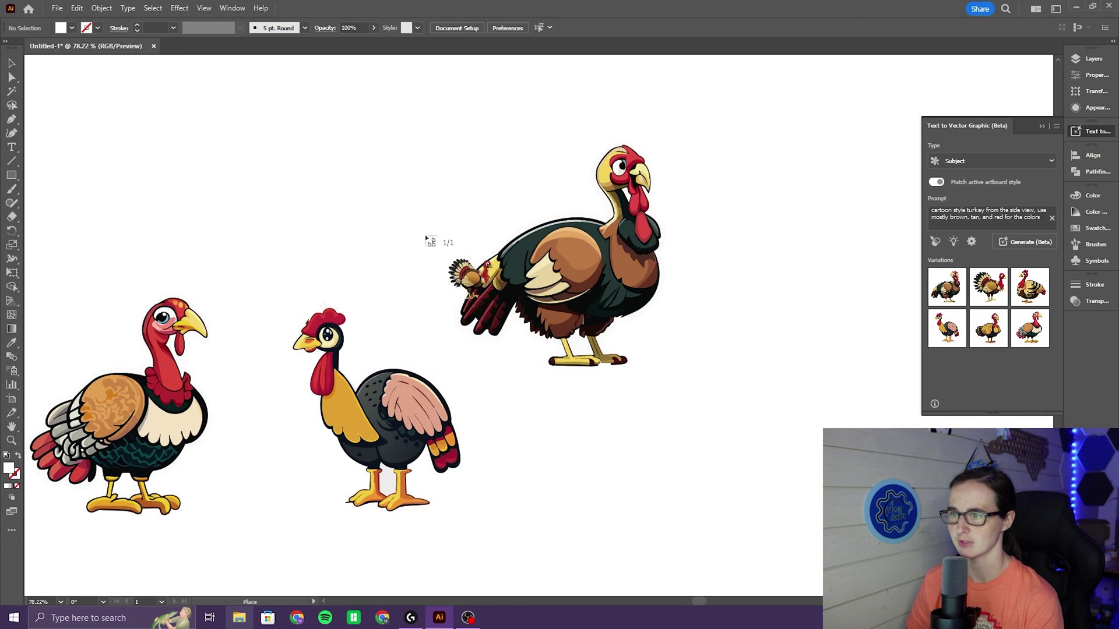
drag(429, 239, 507, 290)
scroll(108, 244, up, 1)
drag(135, 217, 161, 183)
scroll(233, 316, down, 2)
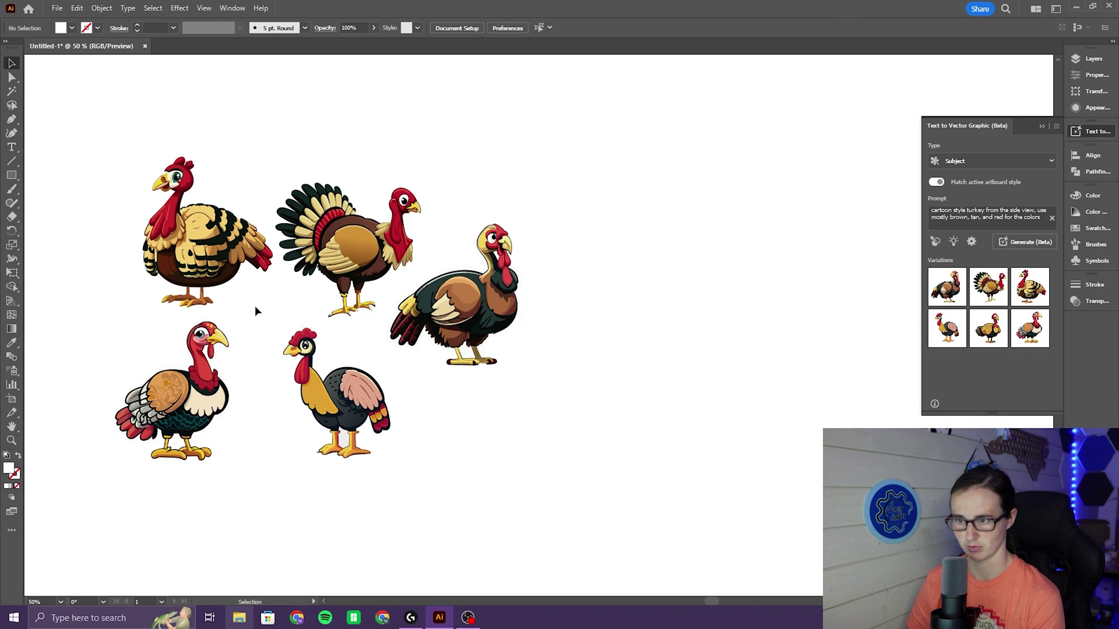
- Delete all turkeys, generate 'minimal details, super simple' versions, and undo an extra placed variation
drag(613, 495, 95, 140)
key(Delete)
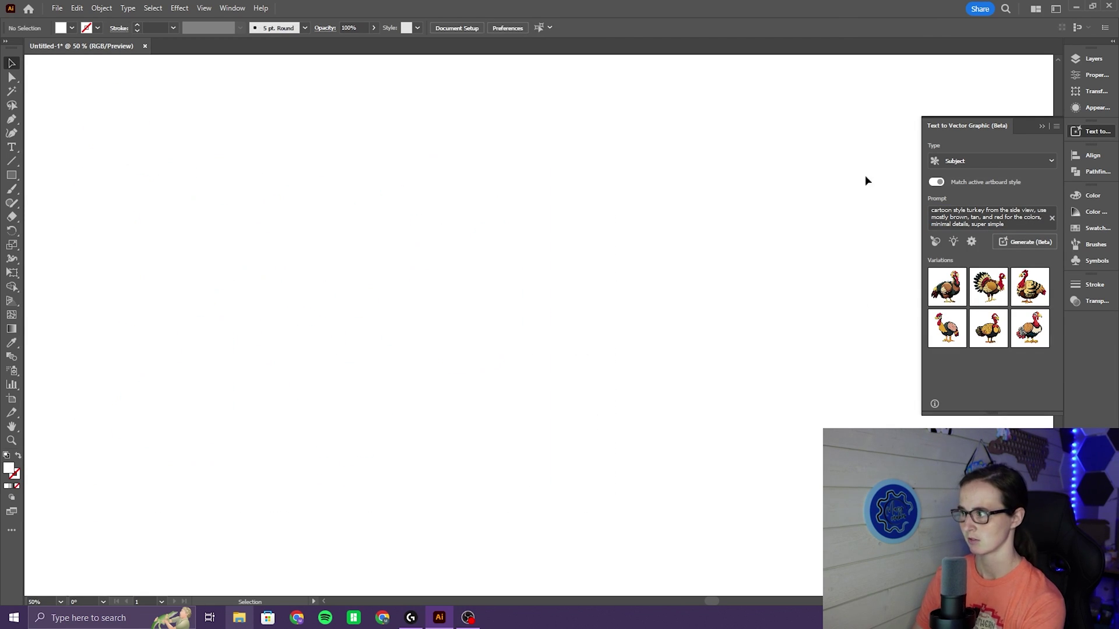
click(1027, 244)
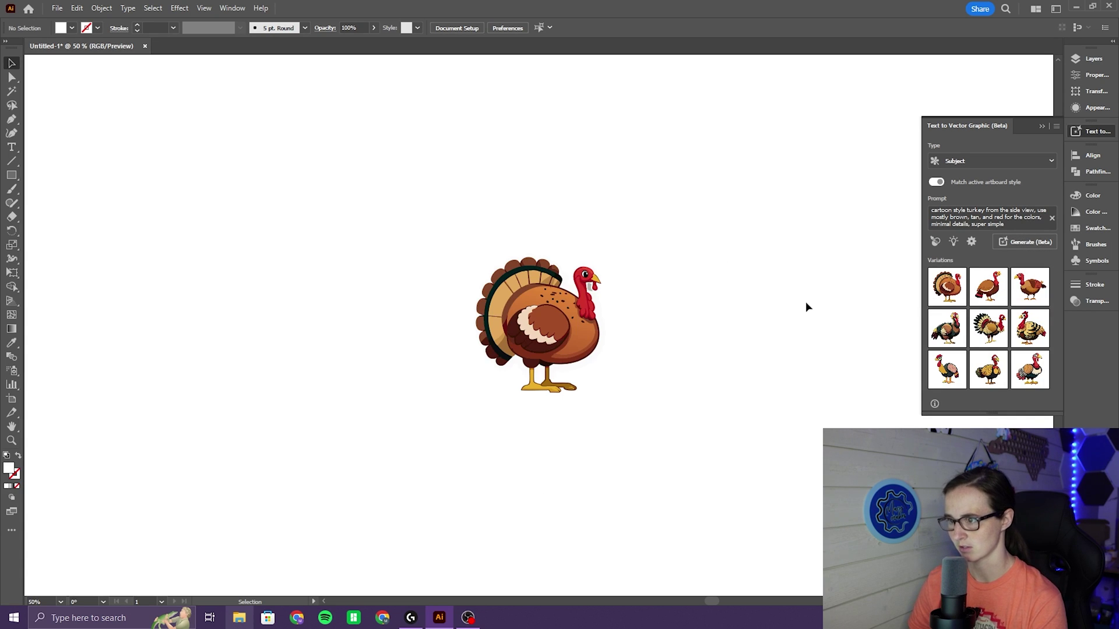
scroll(589, 335, up, 2)
scroll(567, 340, down, 1)
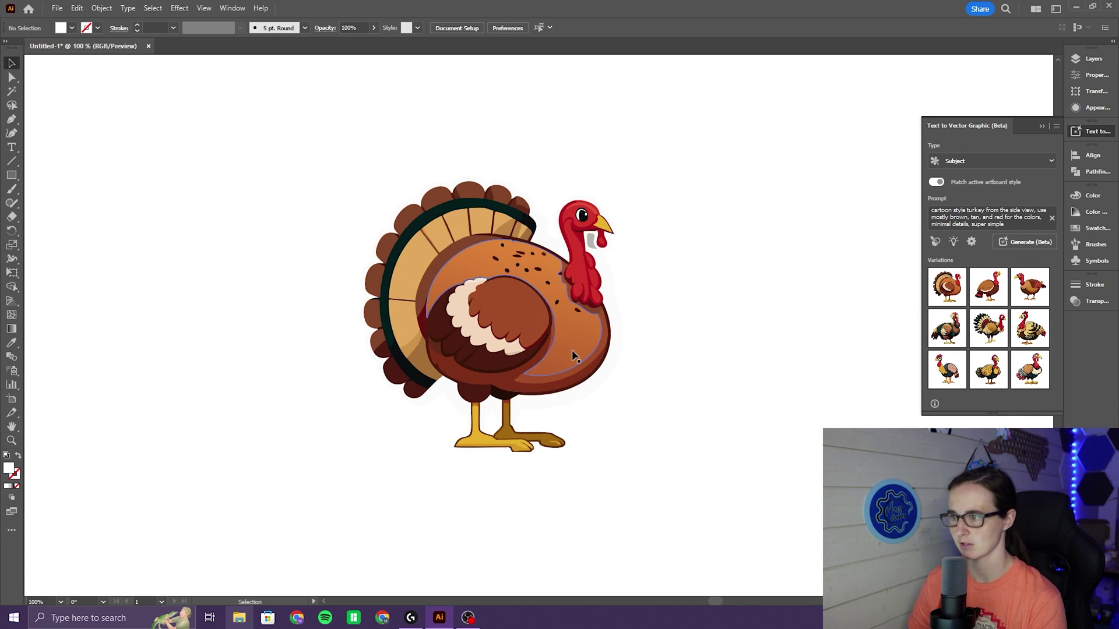
drag(988, 287, 158, 315)
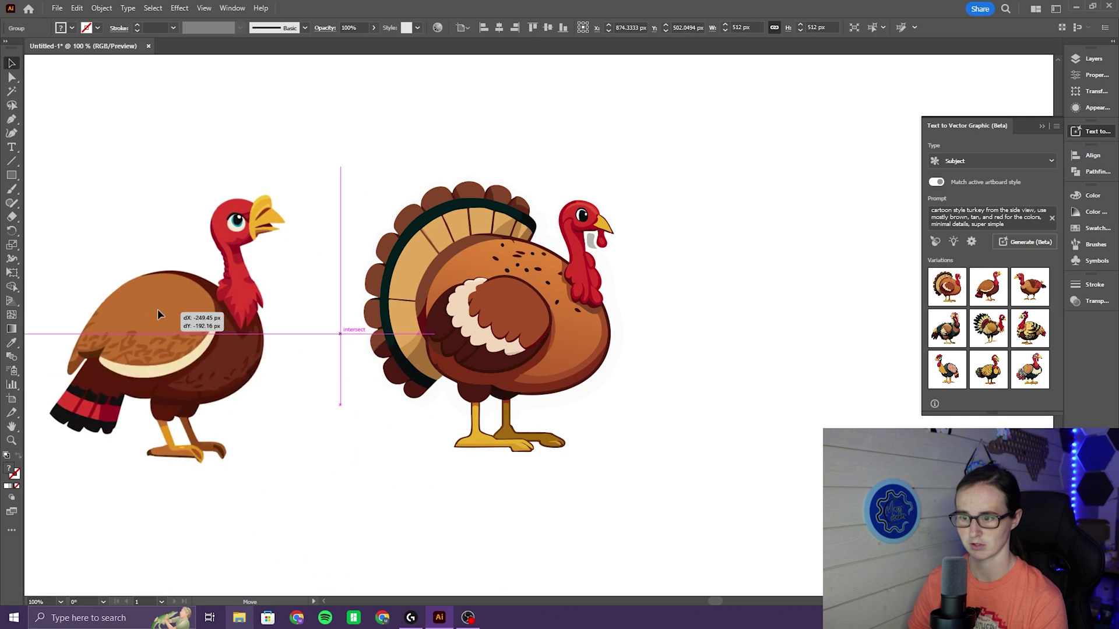
click(774, 439)
key(ctrl+z)
key(ctrl+z)
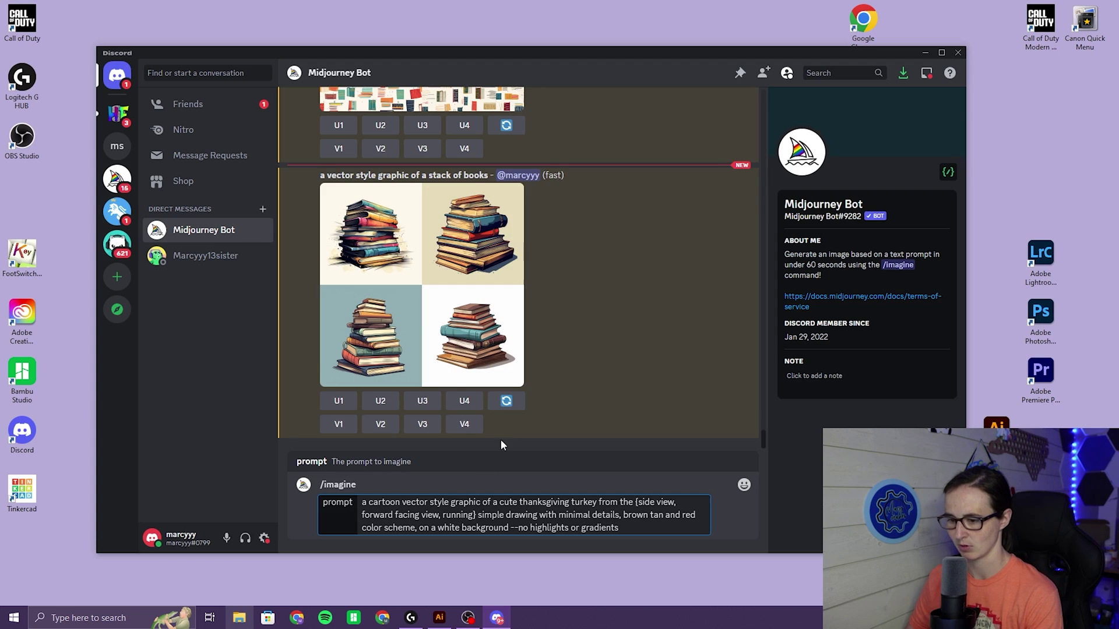
- Submit the Midjourney /imagine turkey prompt with side-view, forward-facing and running permutations, then browse results
click(473, 516)
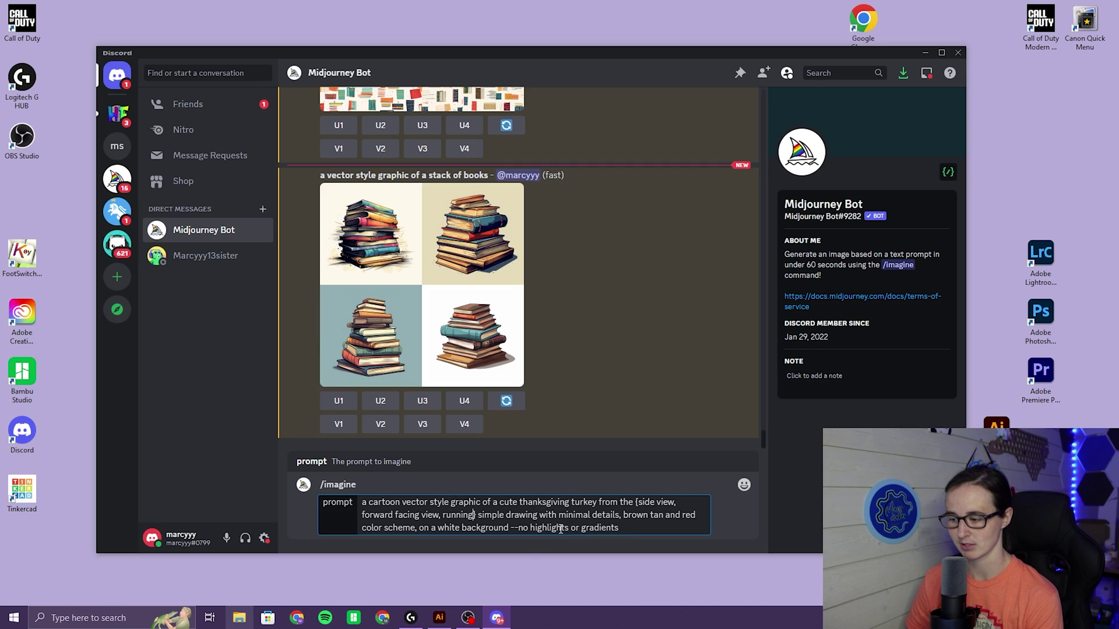
key(Return)
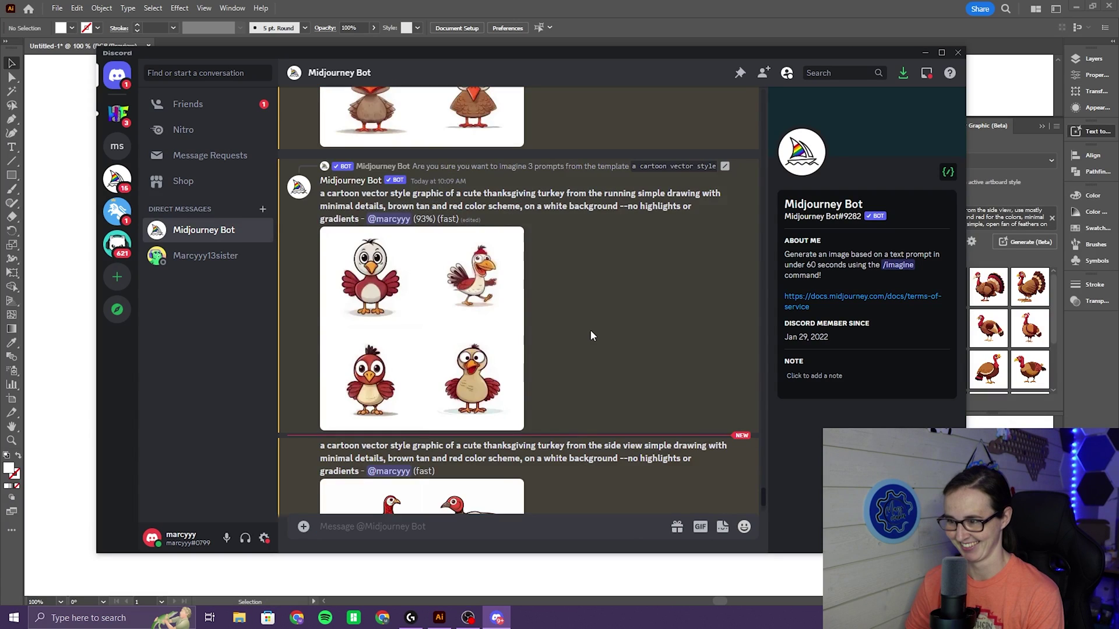
scroll(591, 335, up, 1)
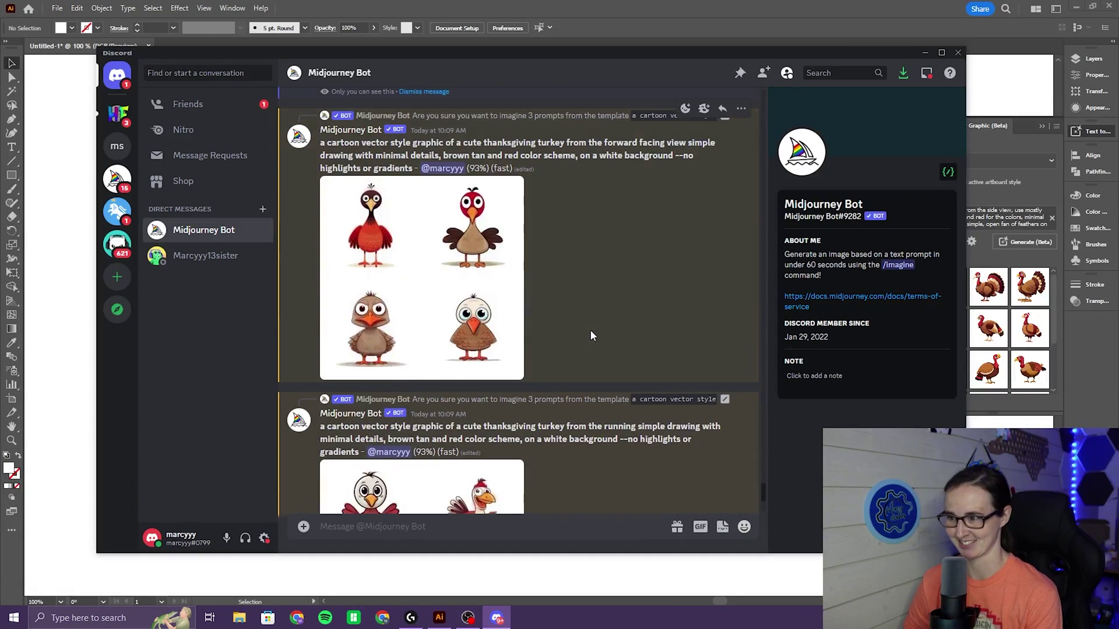
scroll(590, 336, up, 3)
scroll(617, 344, down, 5)
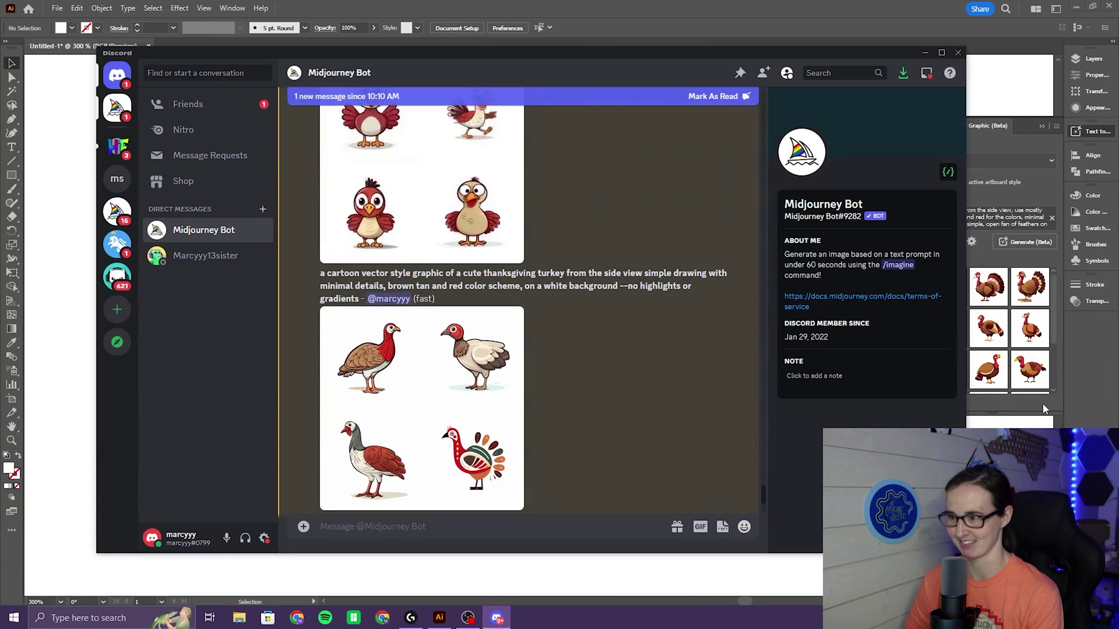
scroll(627, 342, up, 2)
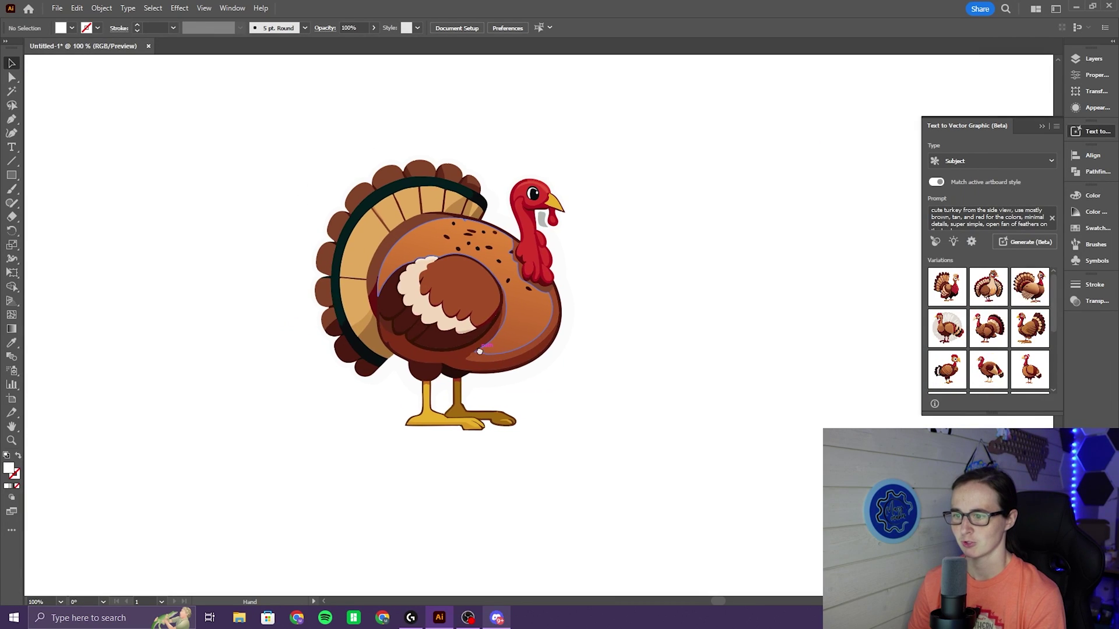
- Duplicate the fan-tailed turkey beside the original, collapse the generator panel, and zoom on the right copy
click(498, 382)
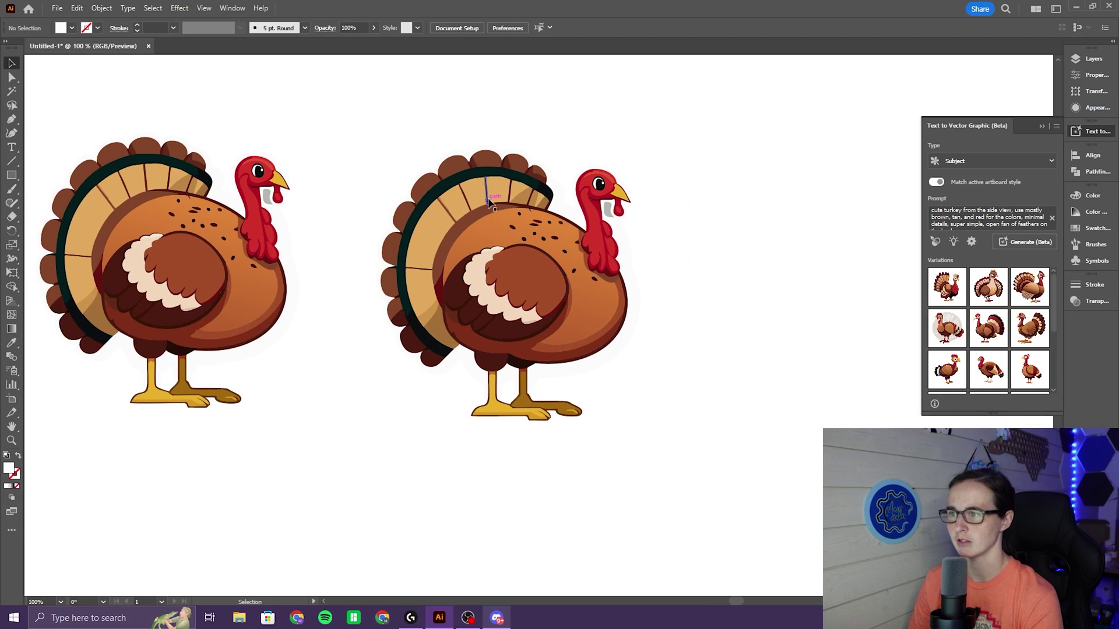
click(1041, 126)
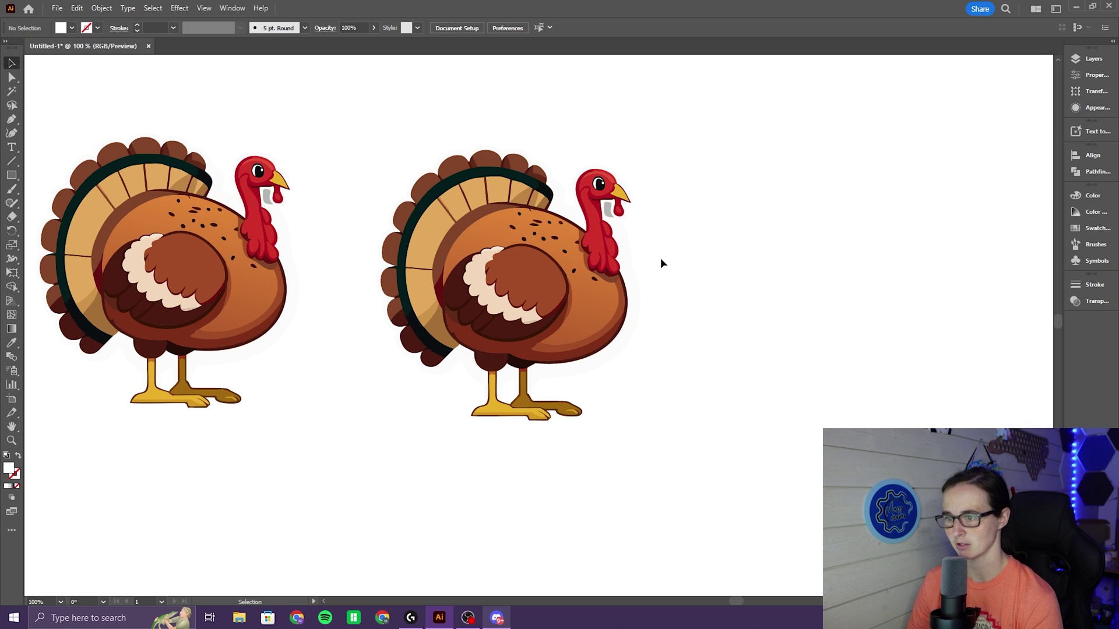
scroll(294, 463, up, 1)
scroll(395, 479, up, 2)
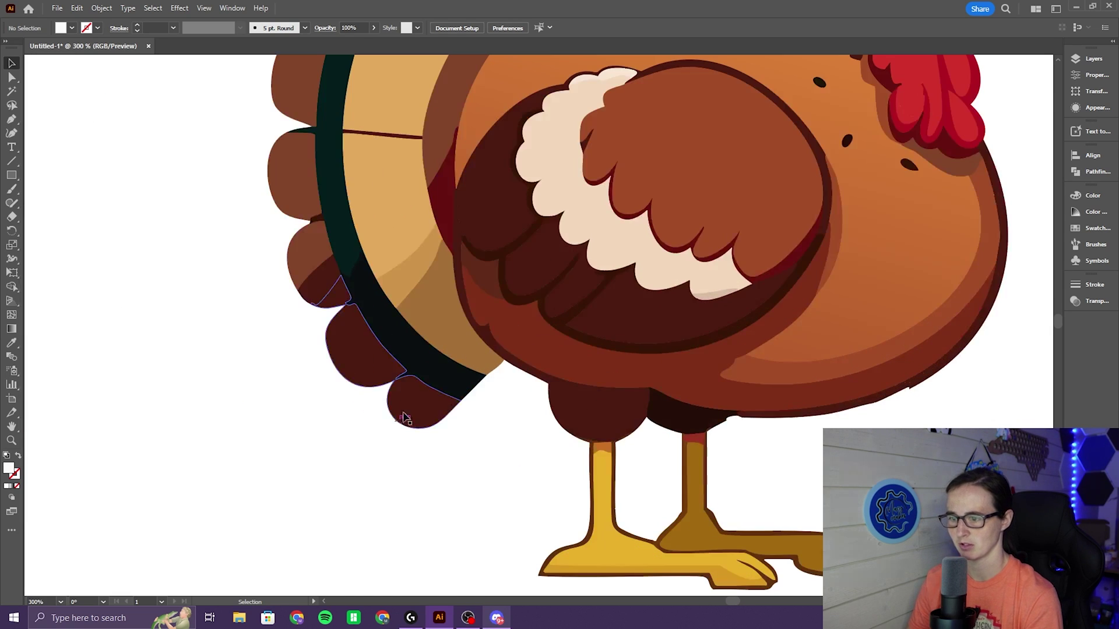
scroll(348, 325, down, 3)
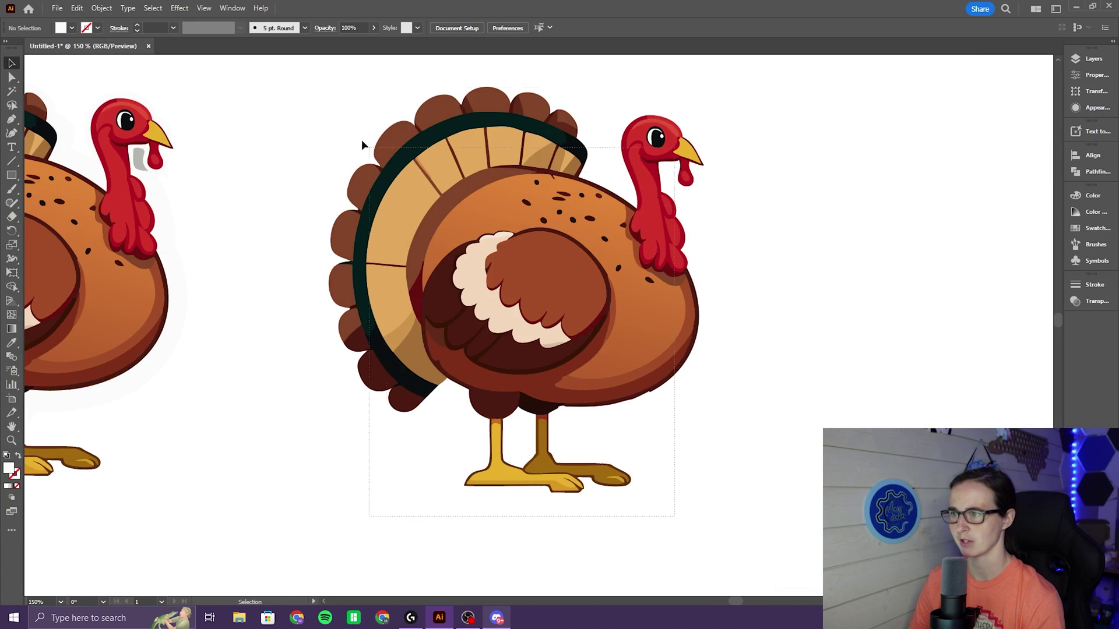
scroll(336, 313, up, 1)
click(479, 464)
scroll(480, 465, down, 5)
scroll(369, 124, up, 2)
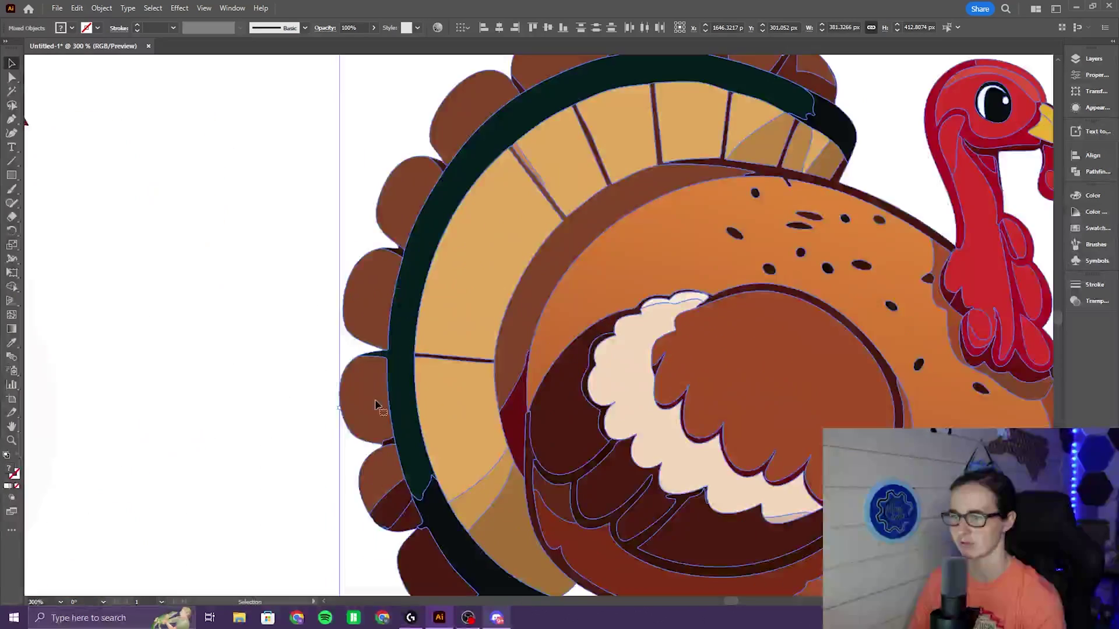
- Merge the right turkey's tail feather lobes into one shape with Shape Builder
key(shift+m)
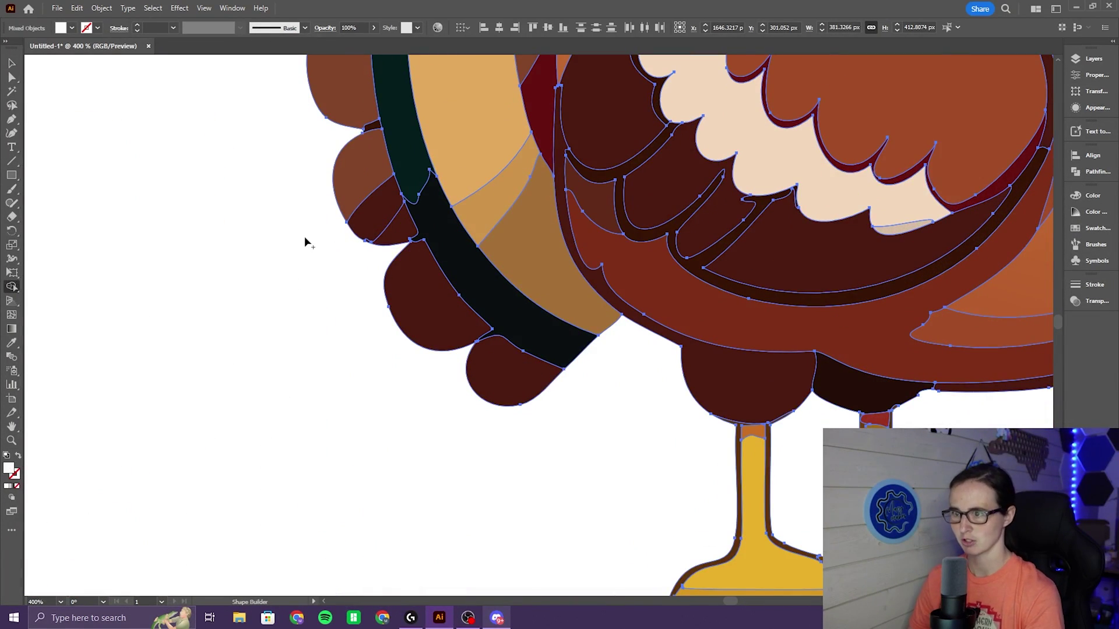
scroll(326, 309, up, 1)
drag(412, 294, 372, 259)
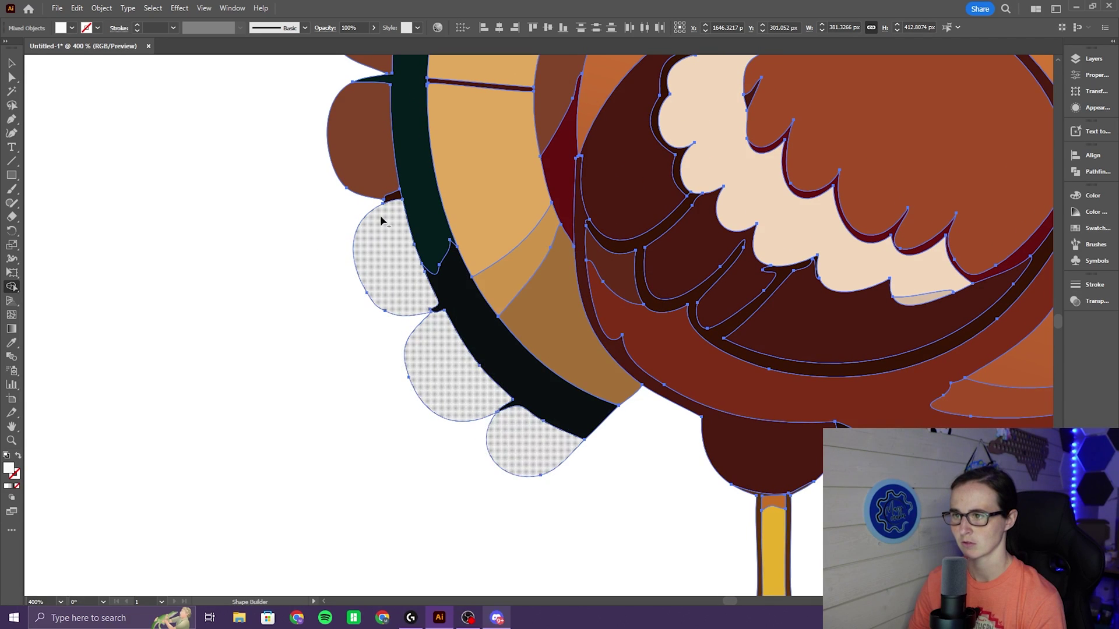
scroll(461, 448, up, 3)
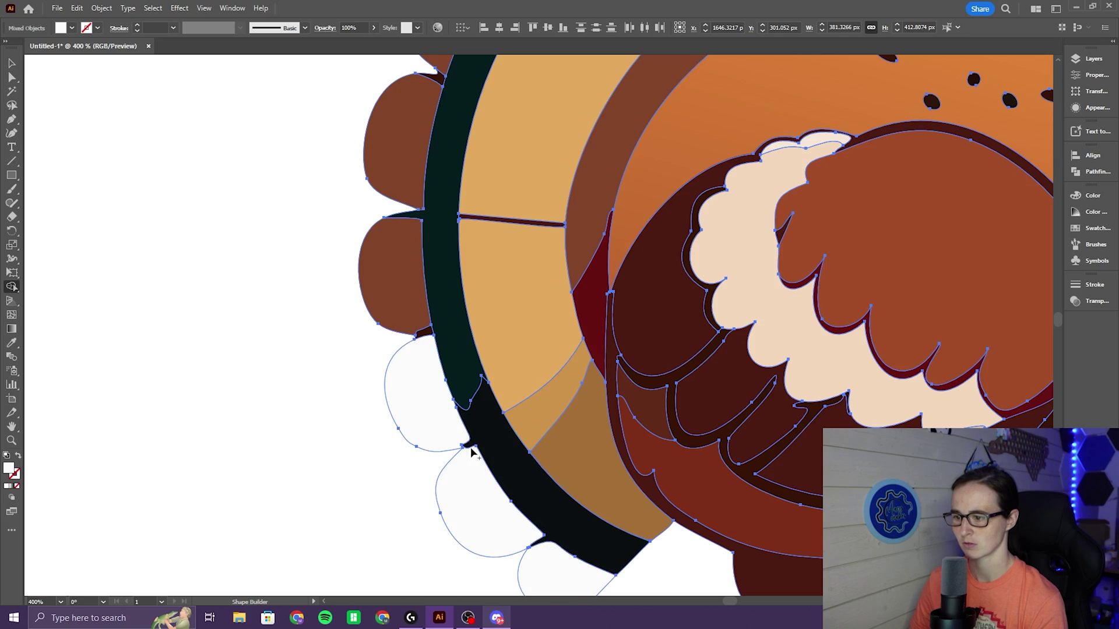
drag(426, 350, 411, 225)
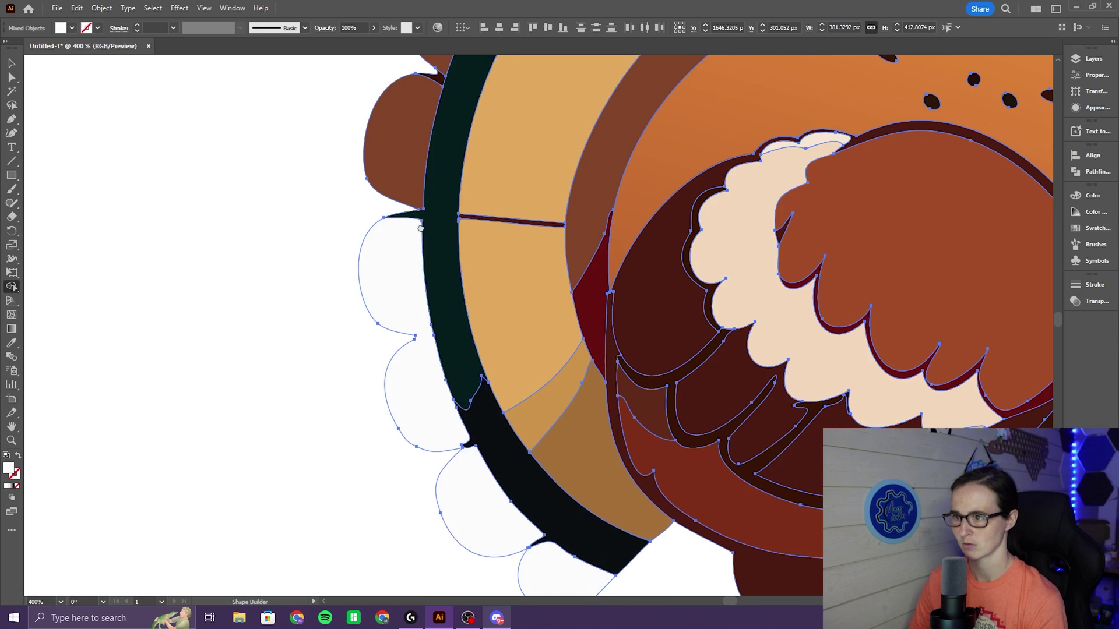
scroll(437, 225, up, 3)
mouse_move(460, 214)
mouse_down()
mouse_move(481, 180)
mouse_move(447, 285)
mouse_move(408, 341)
mouse_up()
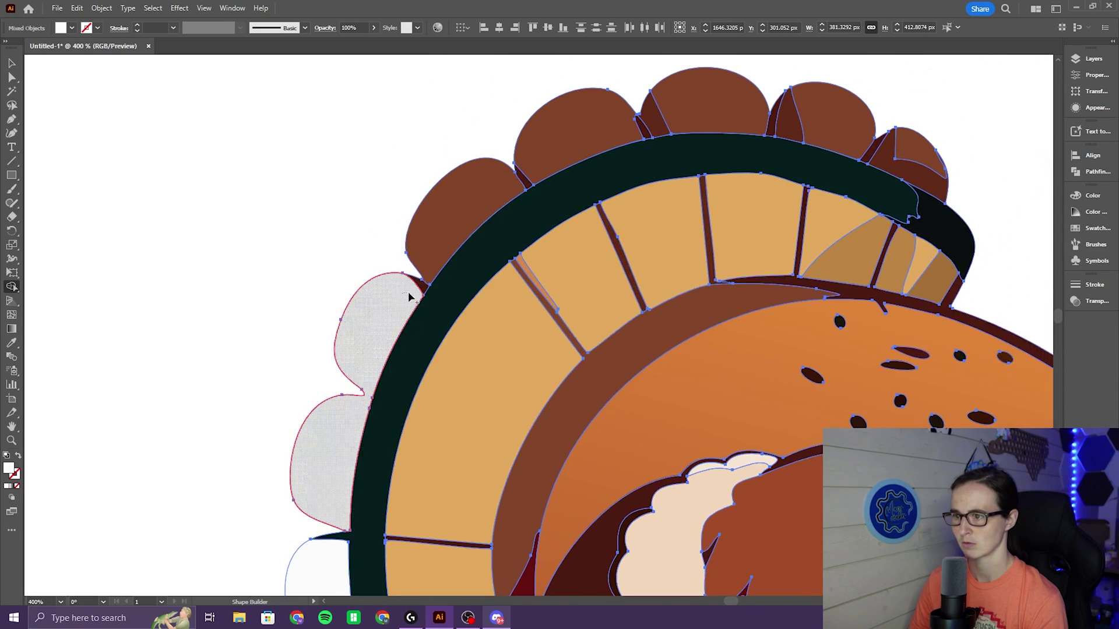
mouse_move(421, 291)
mouse_down()
mouse_move(484, 199)
mouse_move(620, 125)
mouse_move(699, 115)
mouse_up()
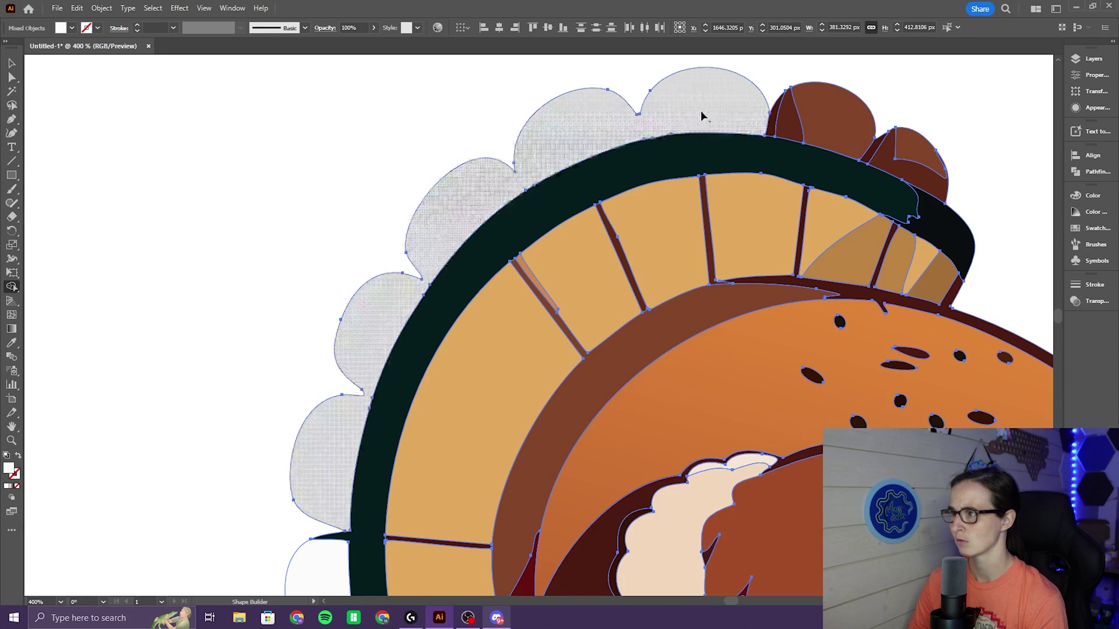
scroll(654, 117, up, 3)
mouse_move(700, 155)
mouse_down()
mouse_move(369, 173)
mouse_move(582, 198)
mouse_move(771, 255)
mouse_up()
scroll(785, 342, down, 4)
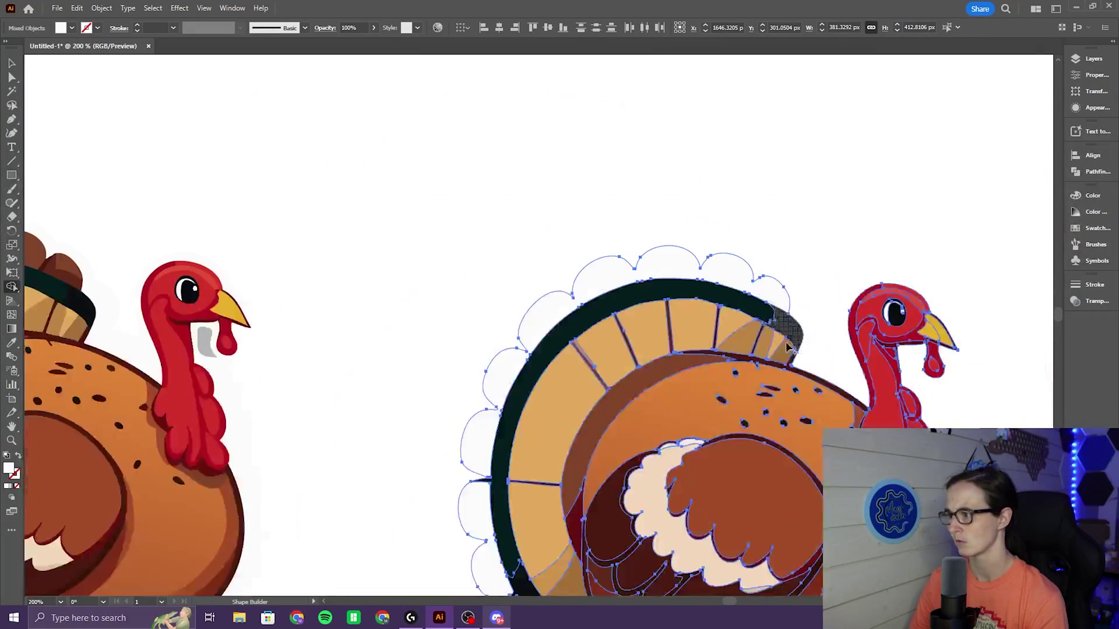
scroll(618, 536, down, 3)
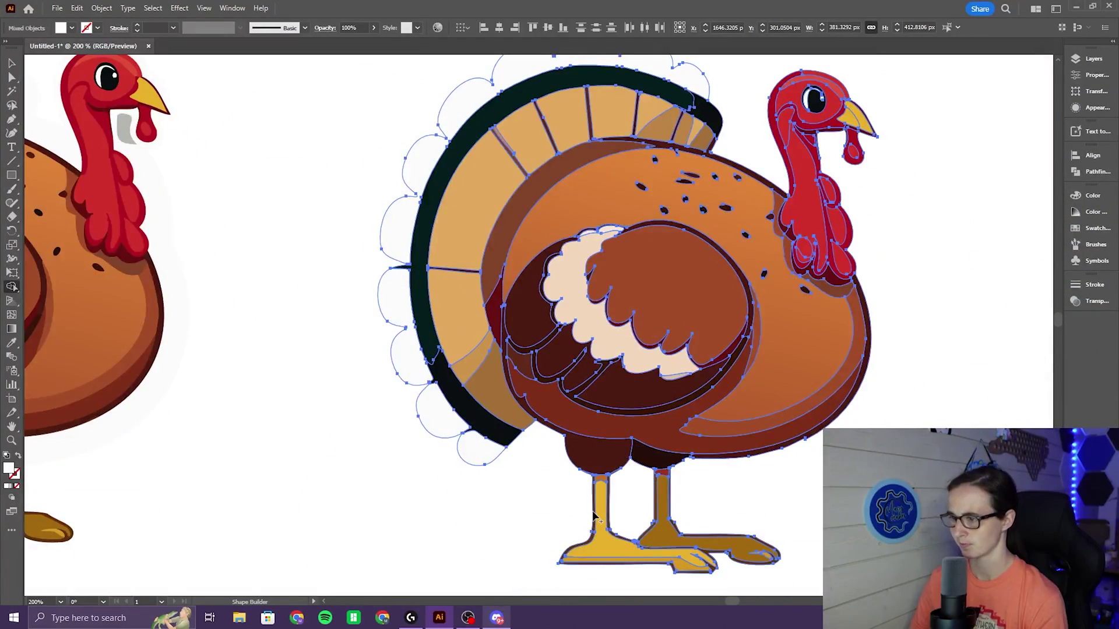
- Recolour the merged tail lobes with the body's dark maroon using the Eyedropper
key(v)
click(443, 562)
click(477, 453)
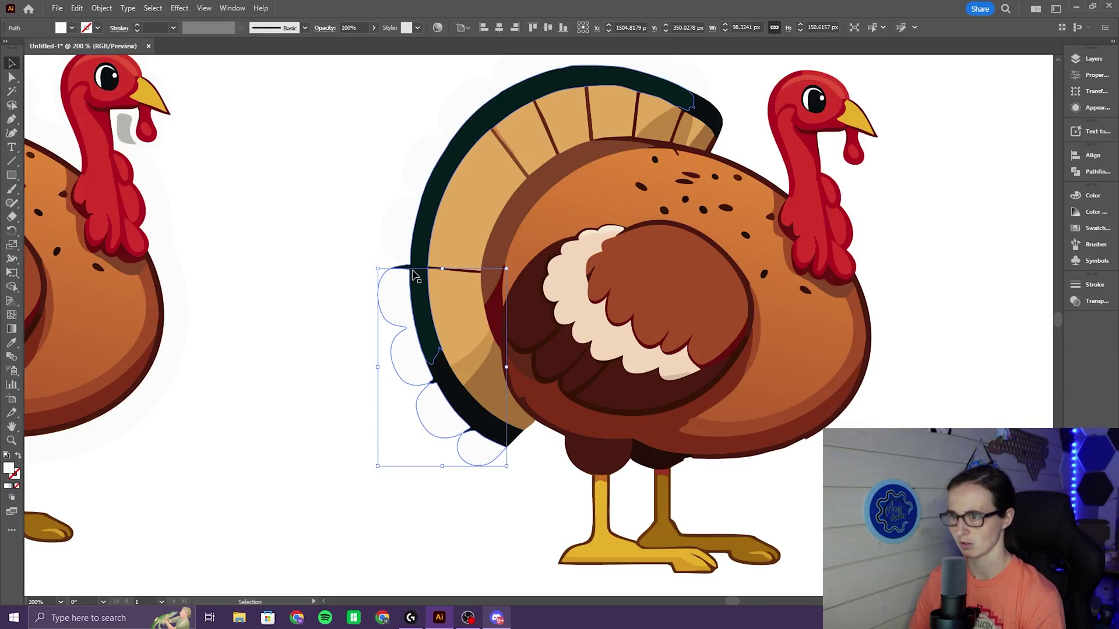
shift+click(392, 242)
key(i)
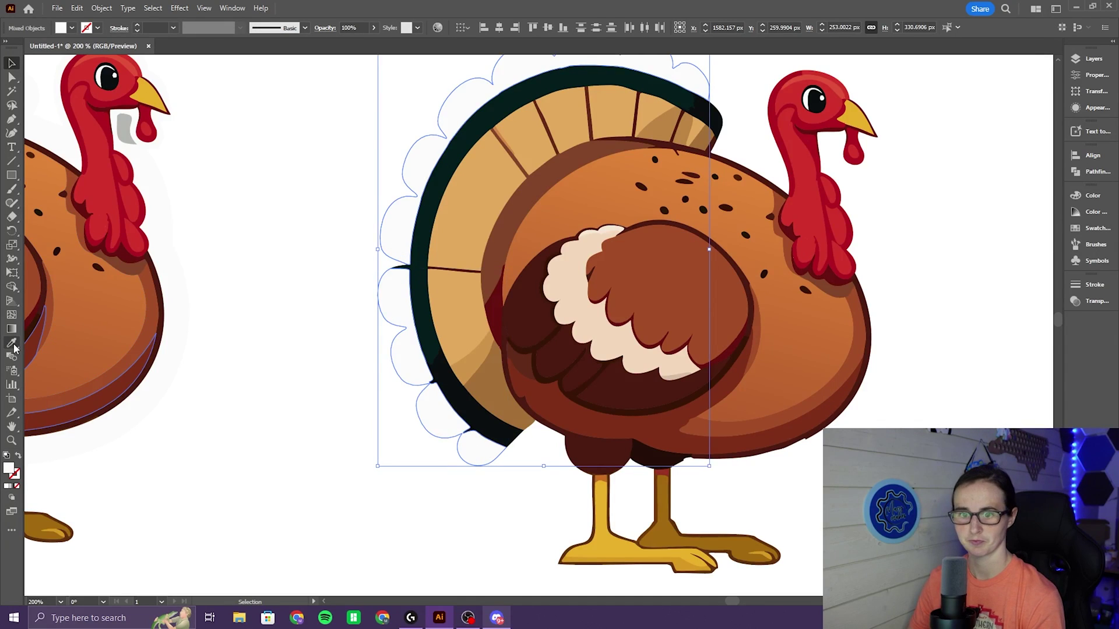
click(616, 454)
key(v)
click(467, 499)
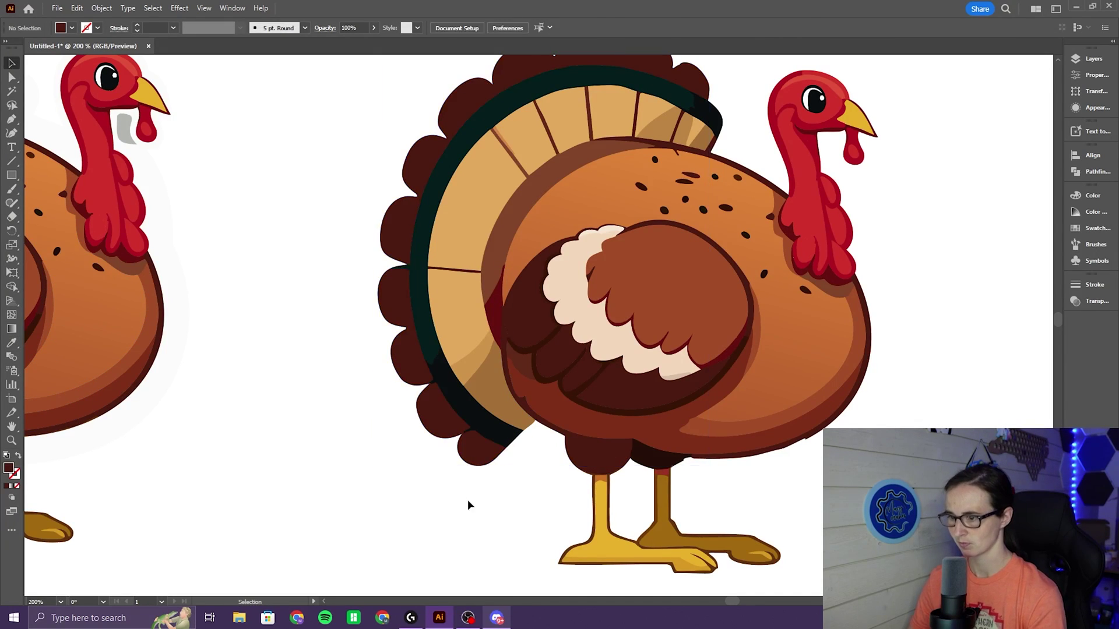
- Unite the dark tail band group into one shape with Pathfinder
click(476, 424)
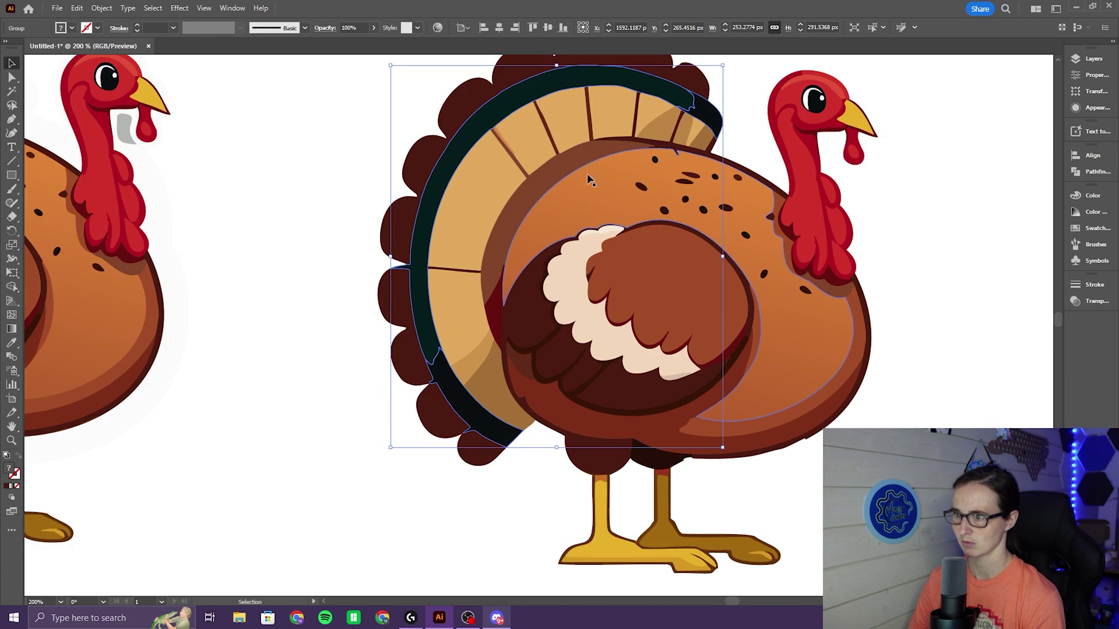
click(1091, 172)
click(944, 183)
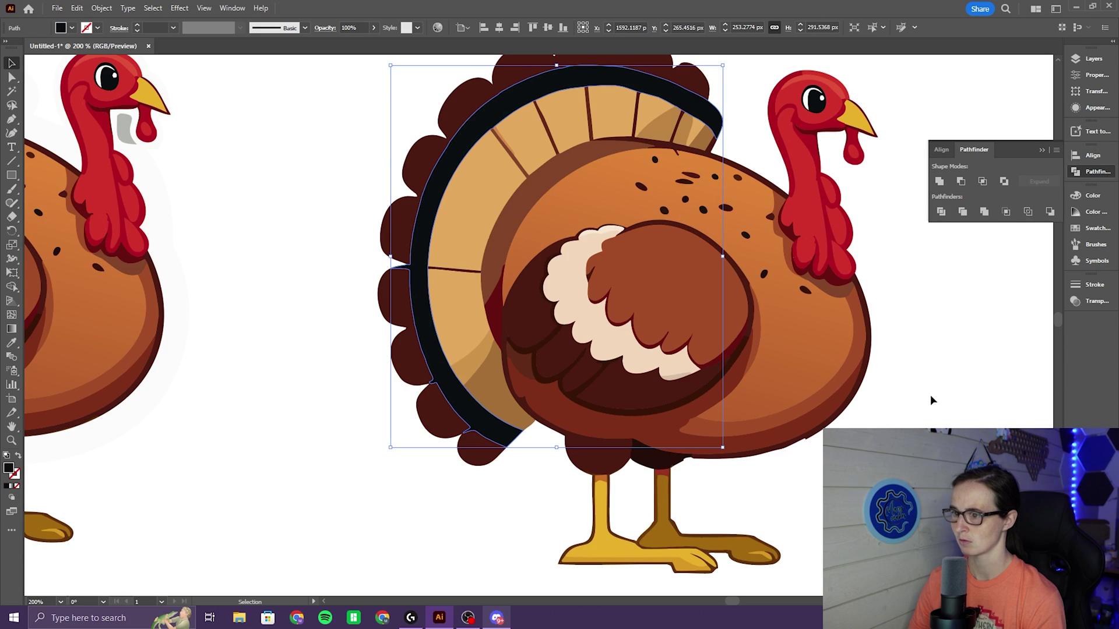
- Merge the tan tail fan segments into a single shape with Shape Builder
key(shift+m)
key(ctrl+a)
mouse_move(508, 408)
mouse_down()
mouse_move(469, 324)
mouse_move(510, 169)
mouse_up()
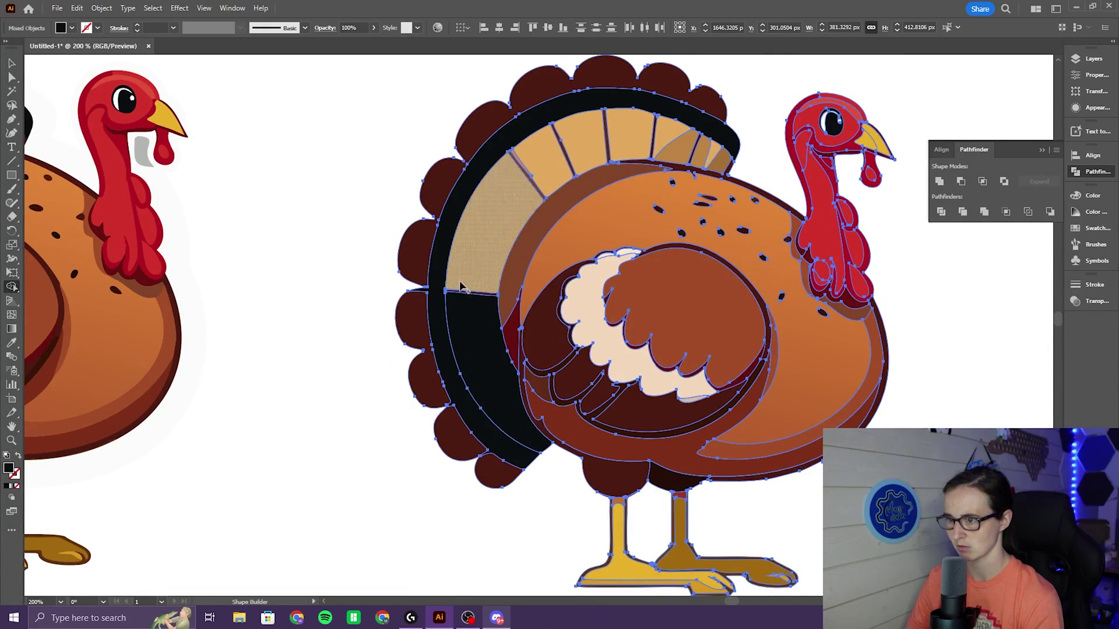
scroll(533, 64, up, 1)
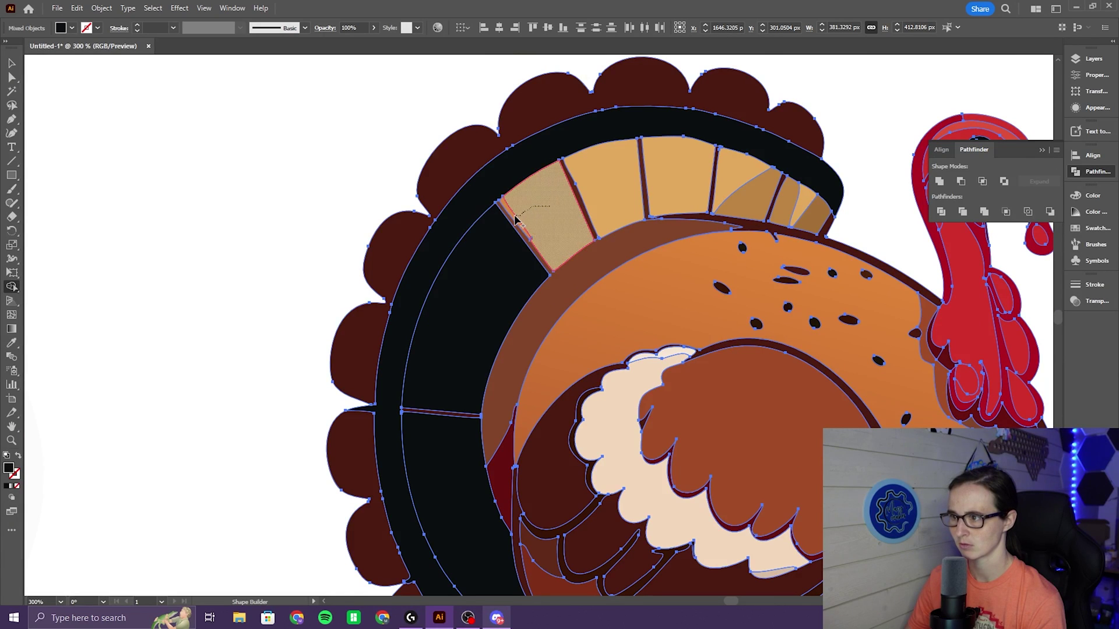
drag(516, 218, 610, 190)
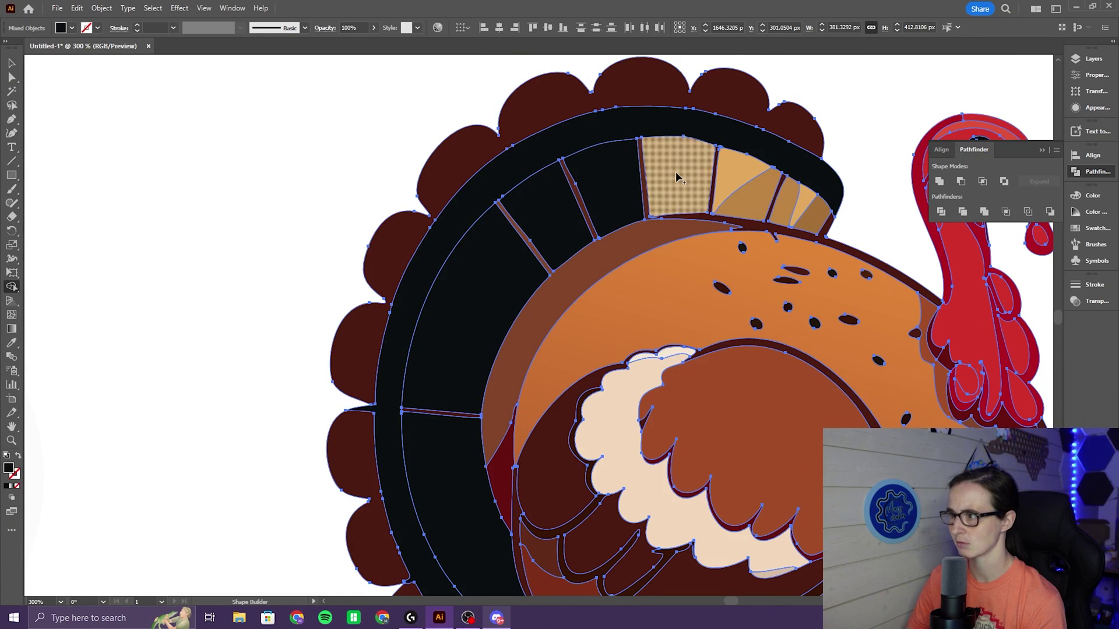
drag(676, 171, 854, 215)
- Recolour the merged tail fan shape brown
key(v)
scroll(490, 492, down, 4)
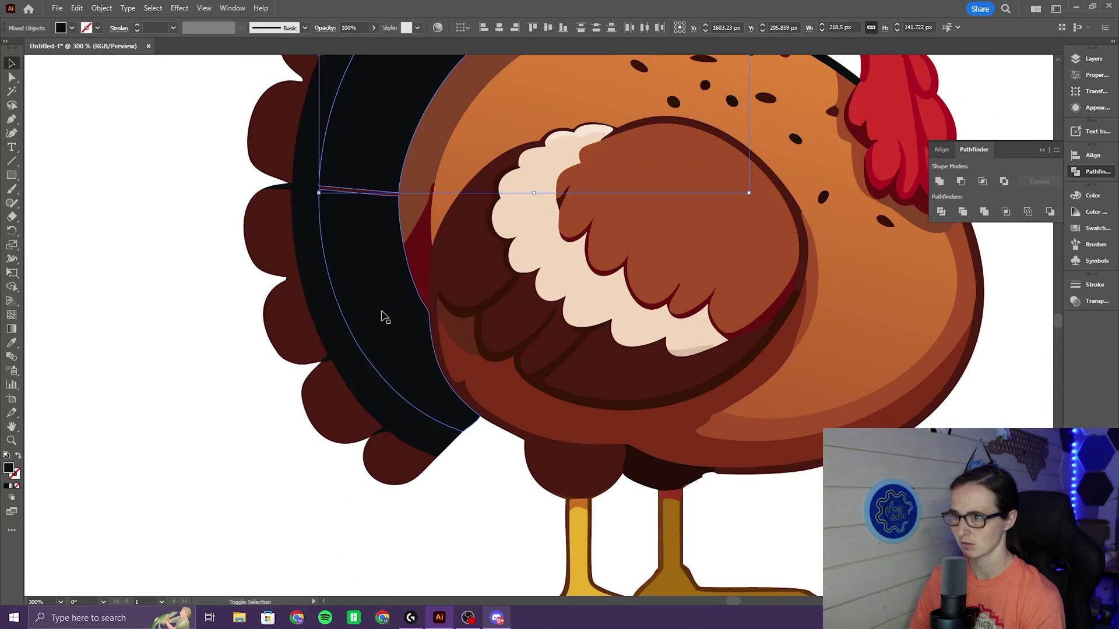
shift+click(384, 317)
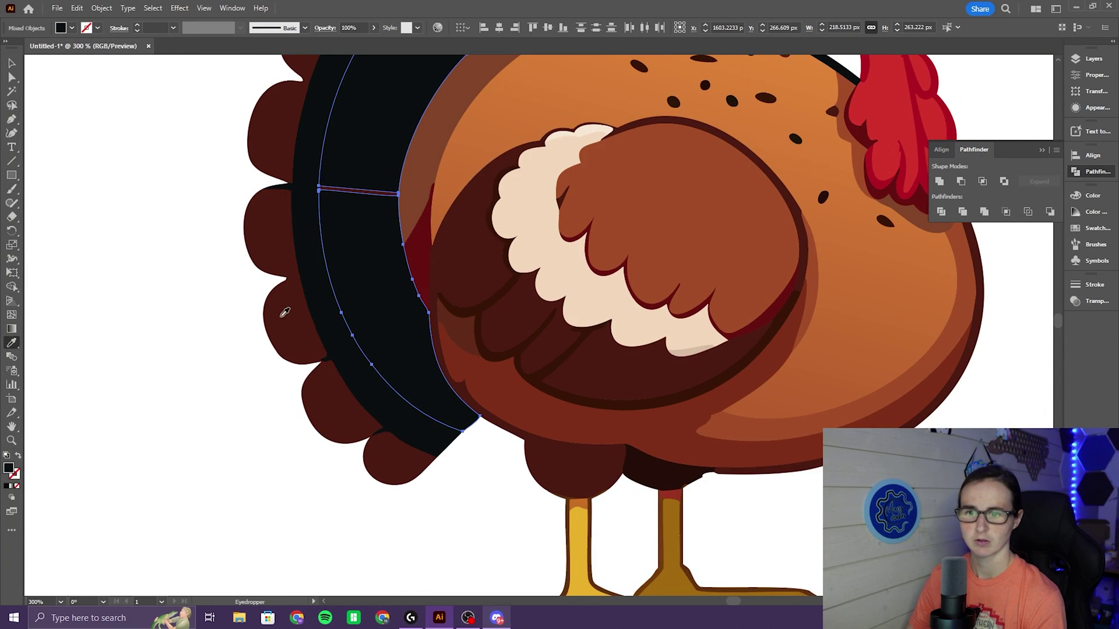
click(633, 227)
key(v)
click(165, 327)
- Merge the thin dark dividing strips into the tail fan shape
key(ctrl+minus)
key(ctrl+minus)
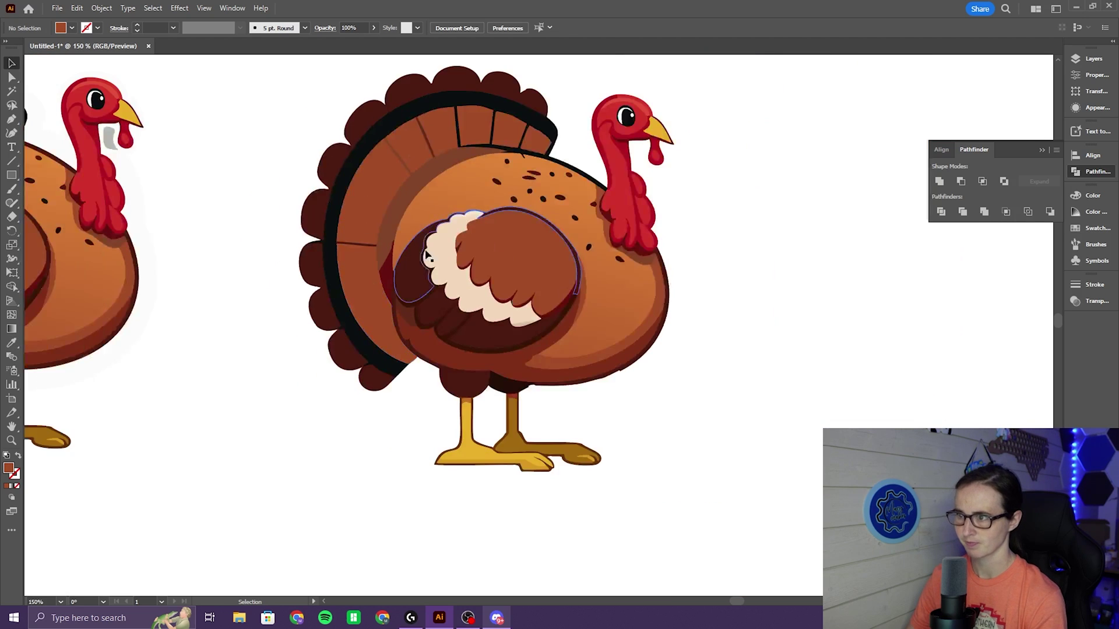
scroll(428, 256, up, 2)
scroll(388, 233, up, 4)
key(ctrl+a)
key(shift+m)
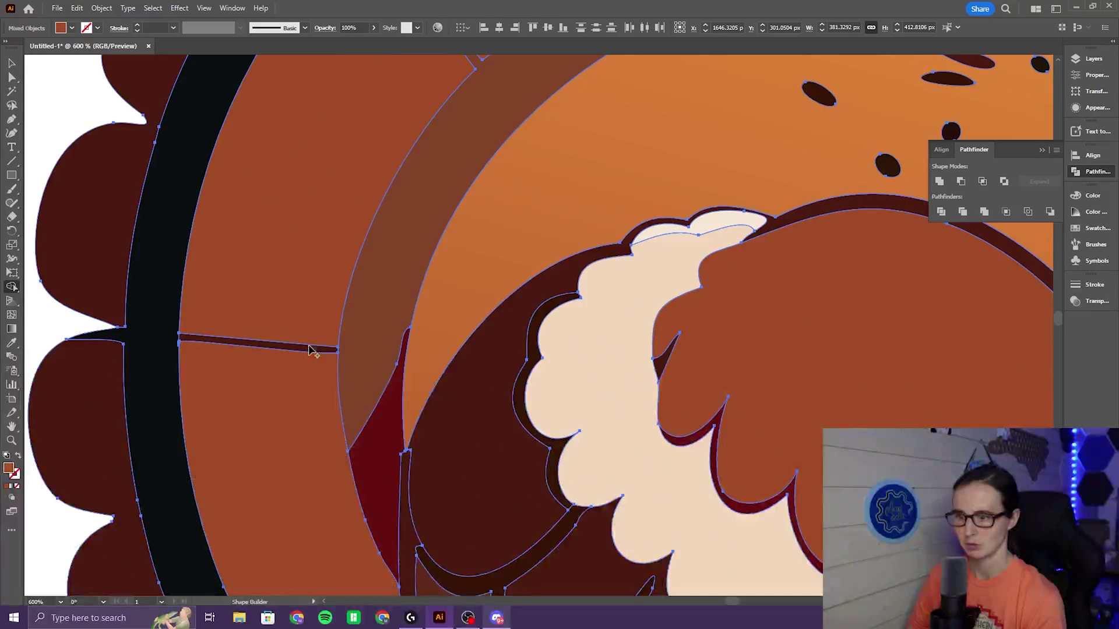
drag(337, 356, 339, 352)
scroll(431, 212, up, 6)
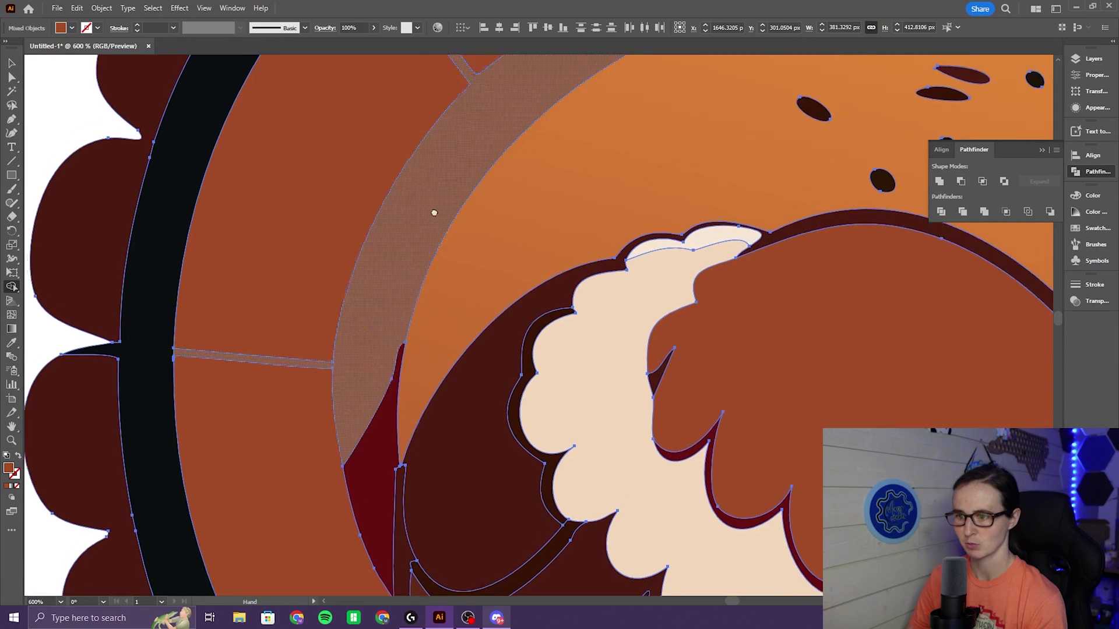
drag(473, 239, 491, 212)
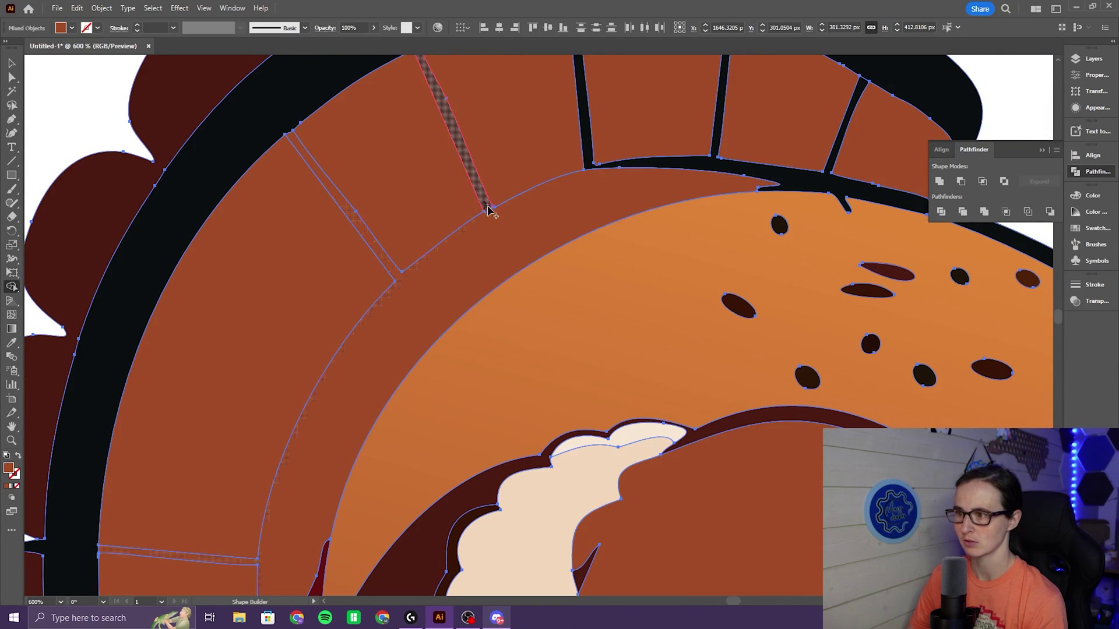
- Merge the band around the body into one shape and fill it dark maroon
scroll(719, 220, right, 10)
scroll(719, 220, down, 3)
scroll(719, 220, up, 1)
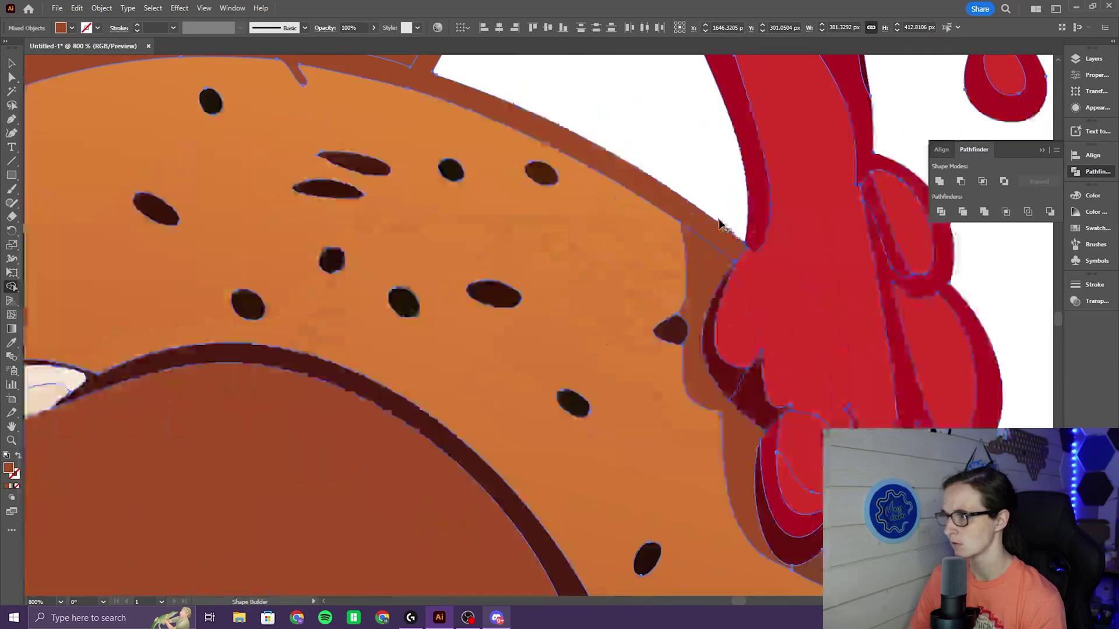
scroll(704, 281, down, 2)
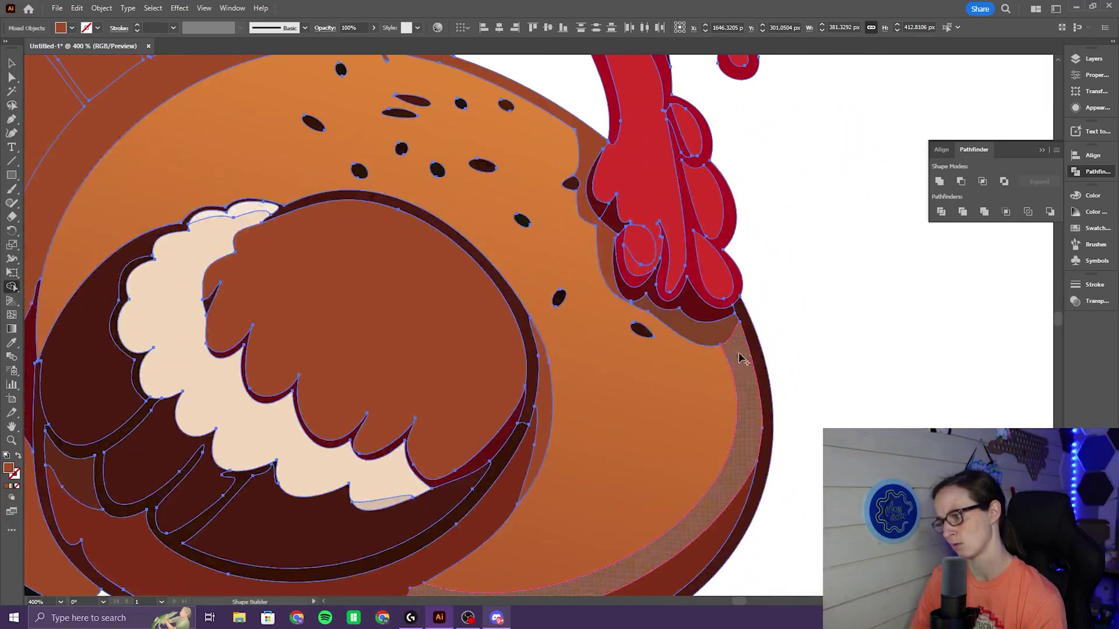
scroll(740, 359, down, 2)
click(378, 386)
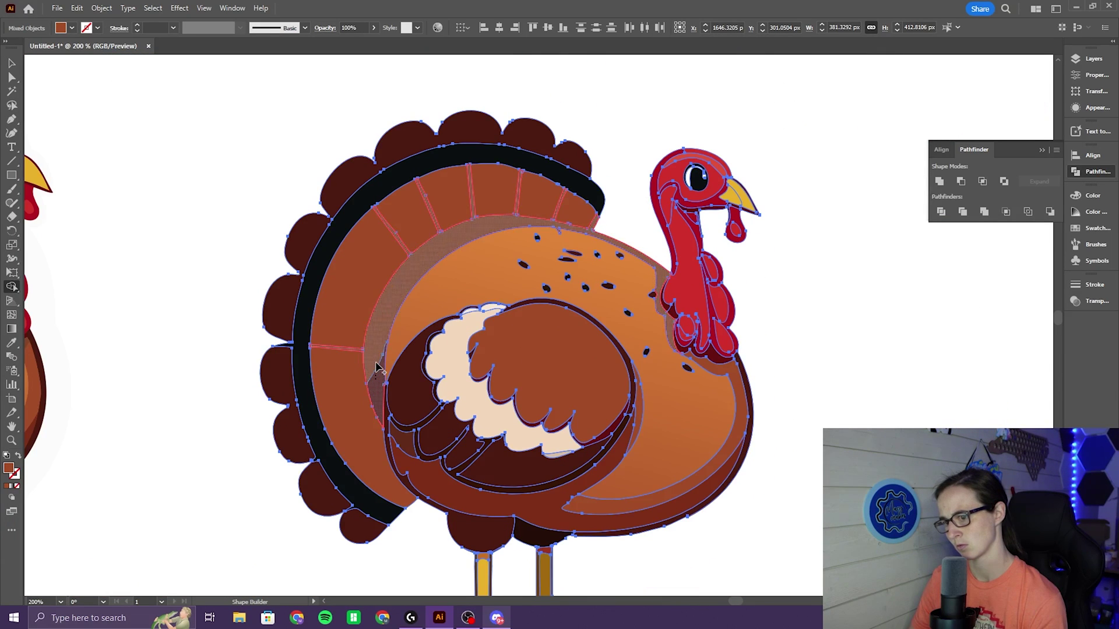
scroll(390, 169, down, 1)
key(i)
click(408, 141)
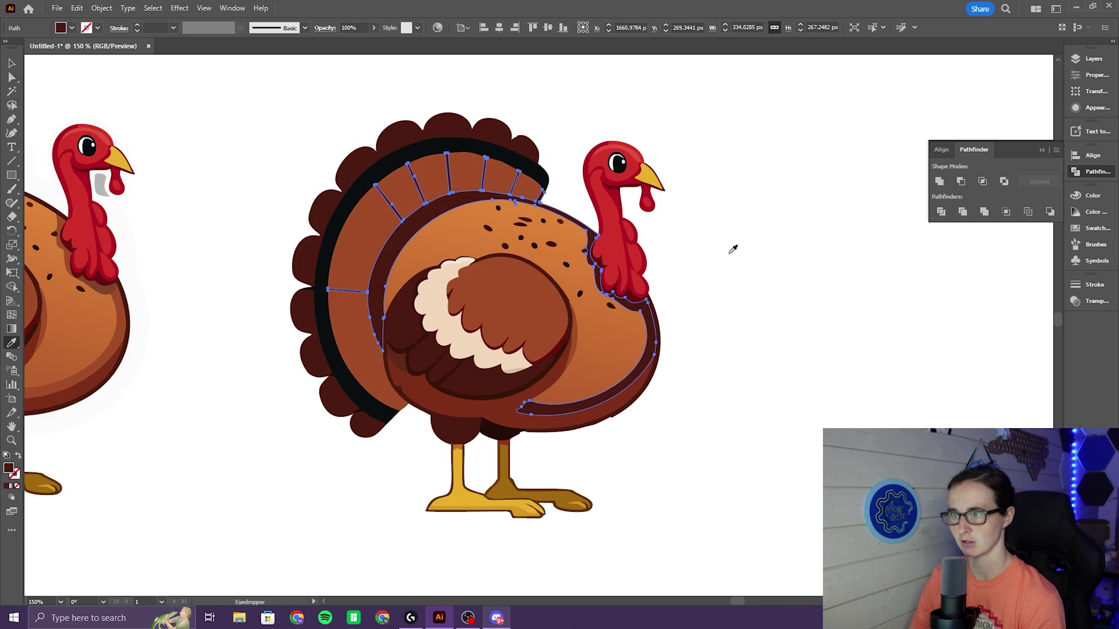
key(v)
click(735, 244)
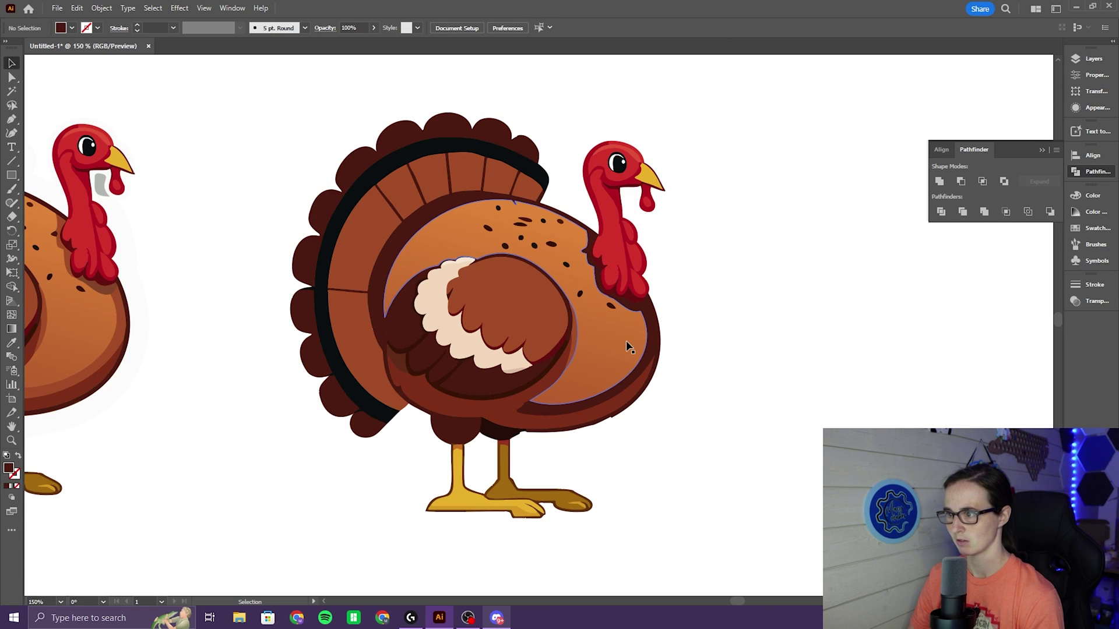
click(400, 320)
scroll(400, 320, up, 5)
key(shift+m)
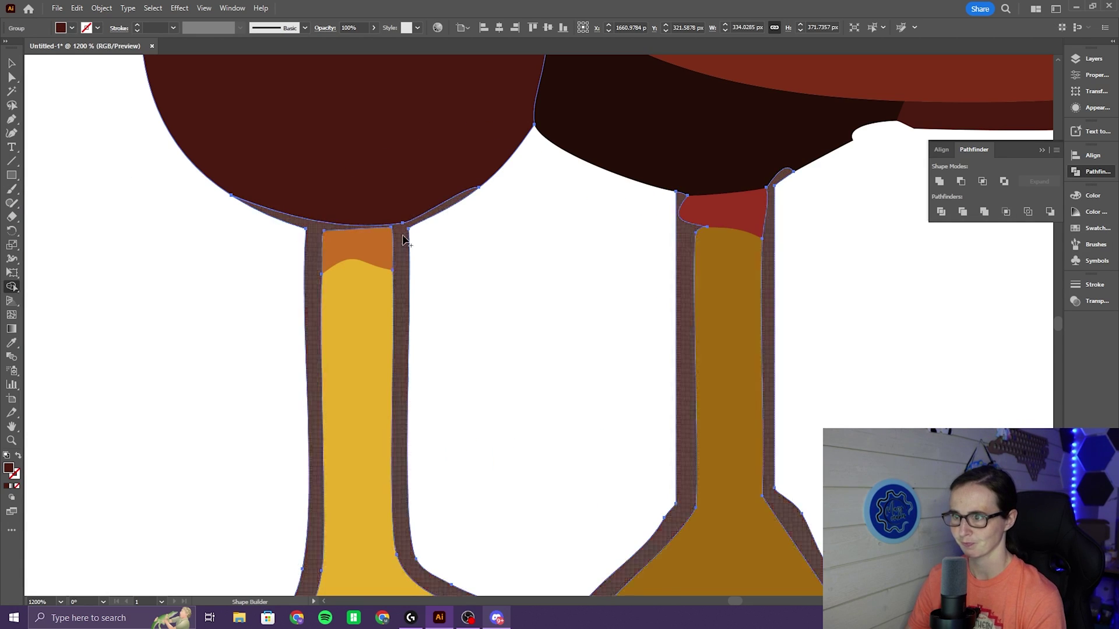
drag(406, 204, 433, 255)
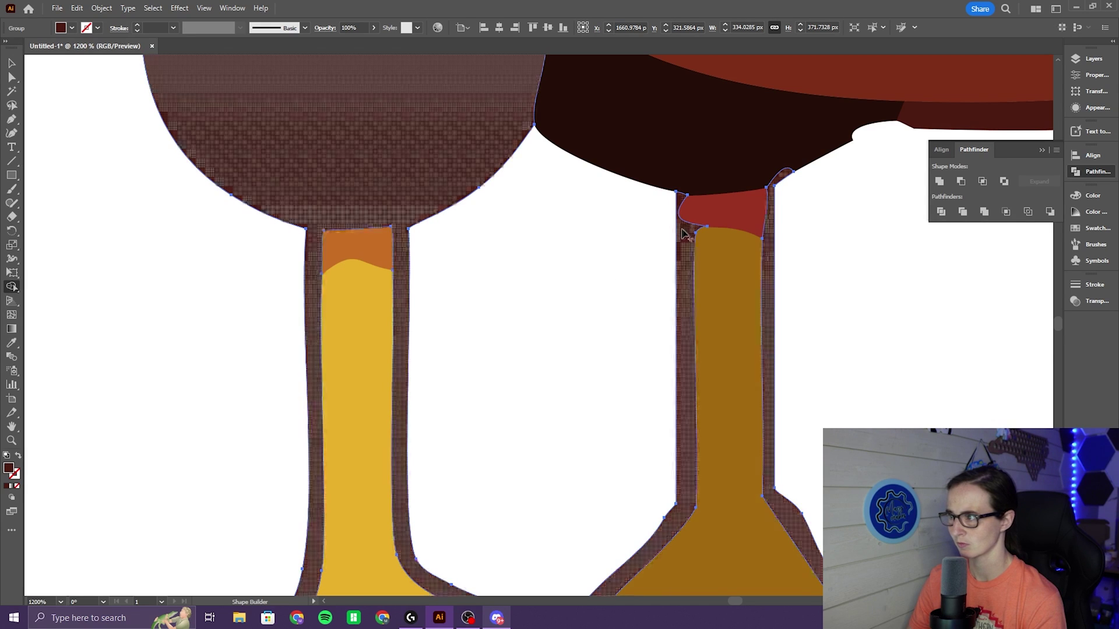
key(v)
key(ctrl+minus)
key(ctrl+minus)
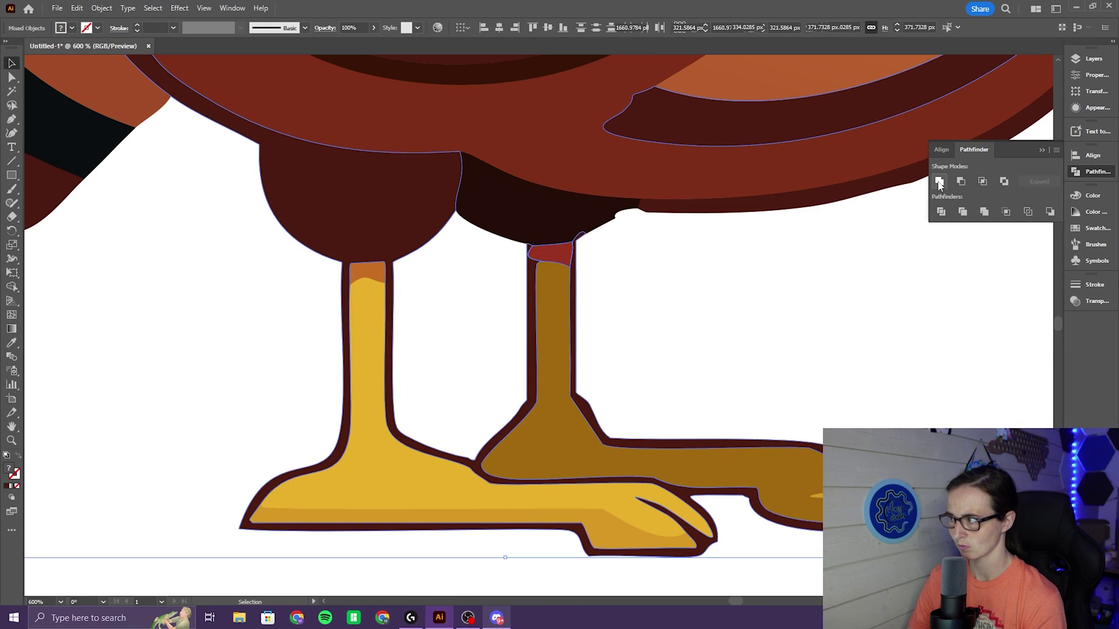
click(940, 182)
scroll(542, 250, up, 6)
key(p)
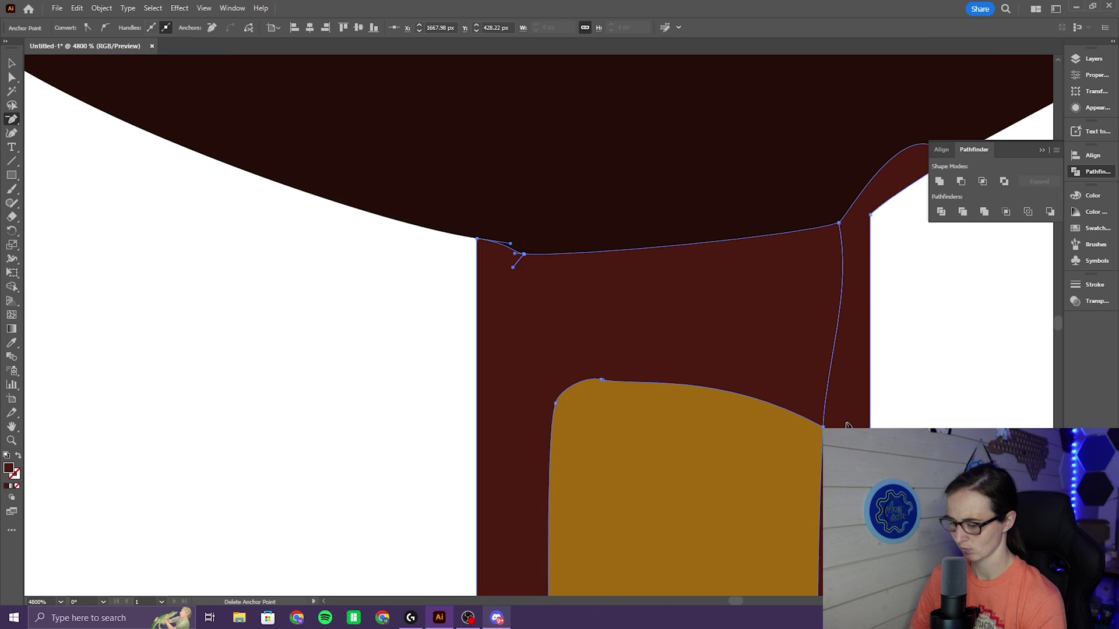
key(v)
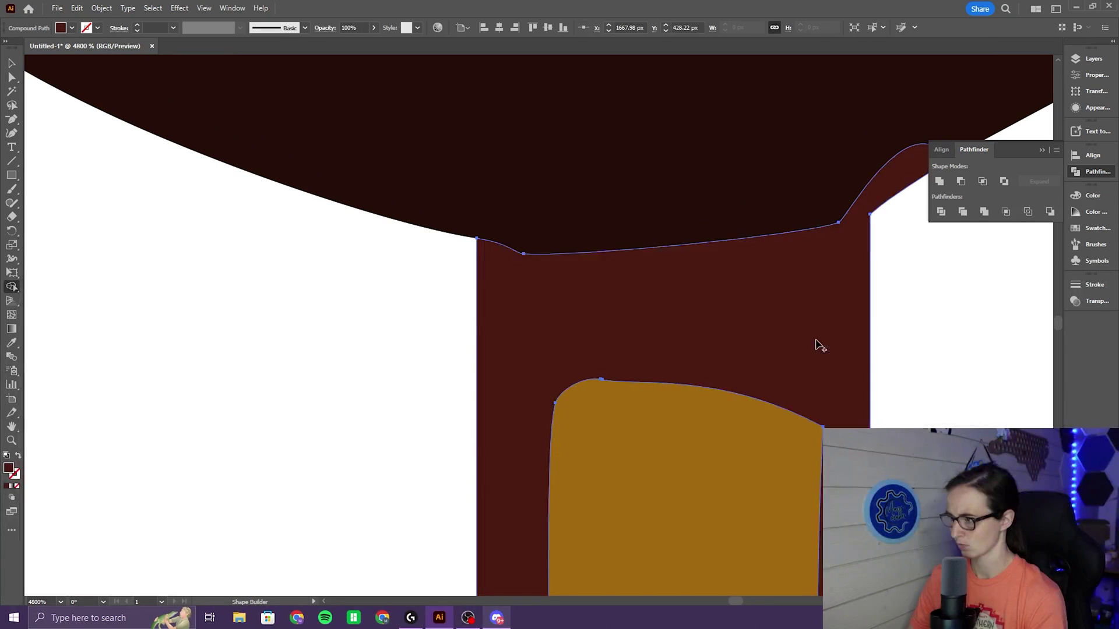
click(886, 367)
key(ctrl+minus)
key(ctrl+minus)
key(ctrl+minus)
key(ctrl+minus)
key(ctrl+minus)
key(ctrl+minus)
key(ctrl+minus)
key(ctrl+minus)
key(ctrl+minus)
key(ctrl+minus)
scroll(729, 219, up, 3)
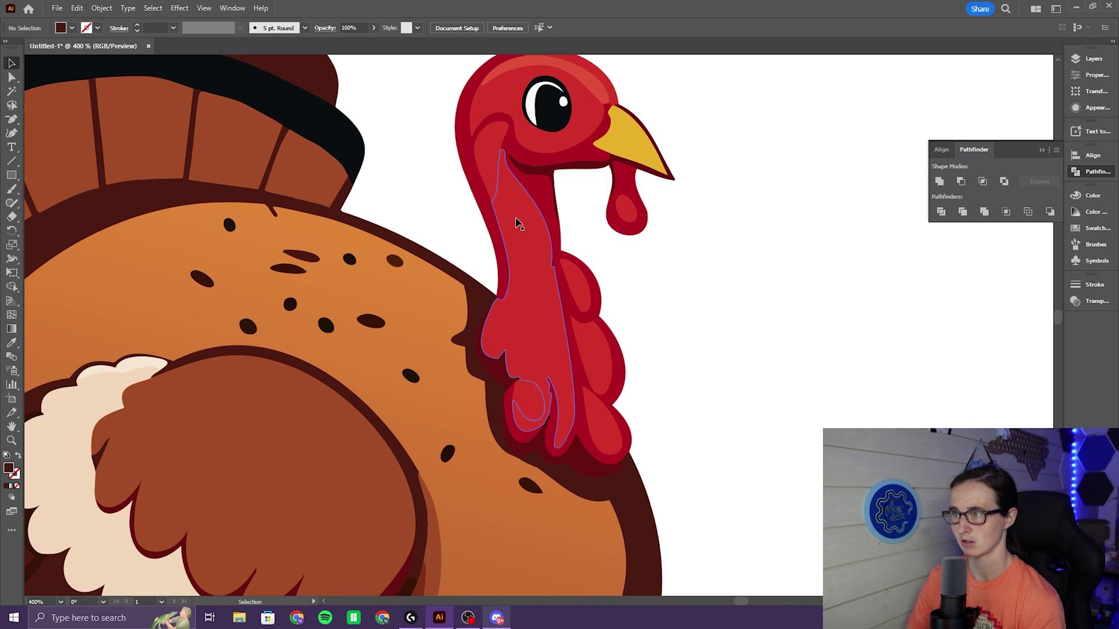
- Merge the neck pieces into one shape with Shape Builder
key(ctrl+a)
key(ctrl+=)
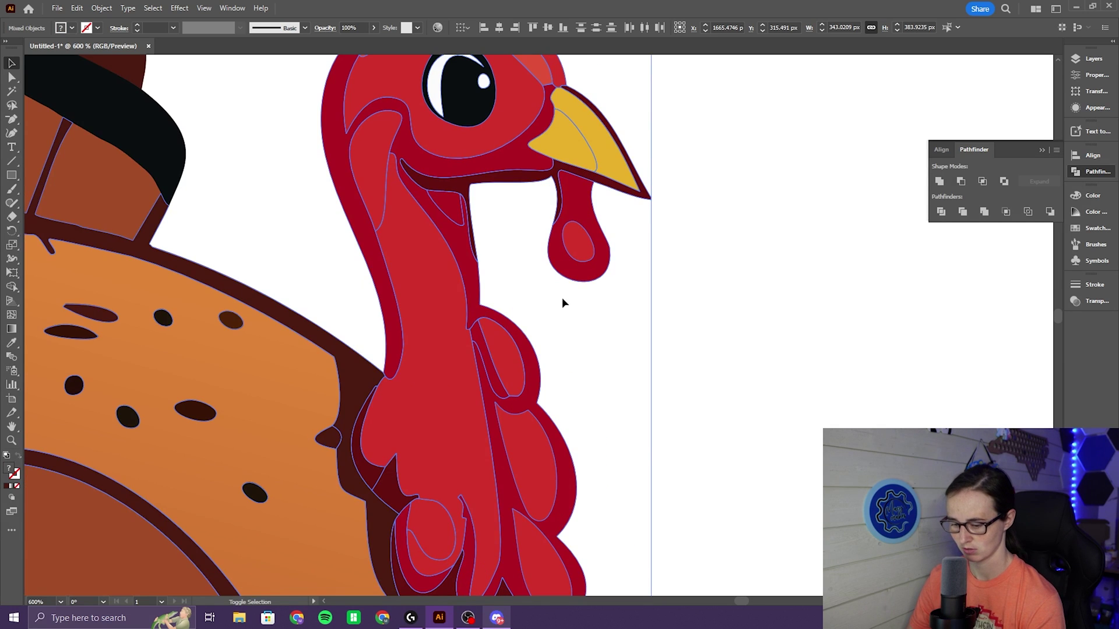
key(shift+m)
mouse_move(334, 445)
mouse_down()
mouse_move(349, 433)
mouse_move(345, 461)
mouse_move(425, 491)
mouse_move(419, 332)
mouse_move(440, 465)
mouse_up()
scroll(425, 492, down, 3)
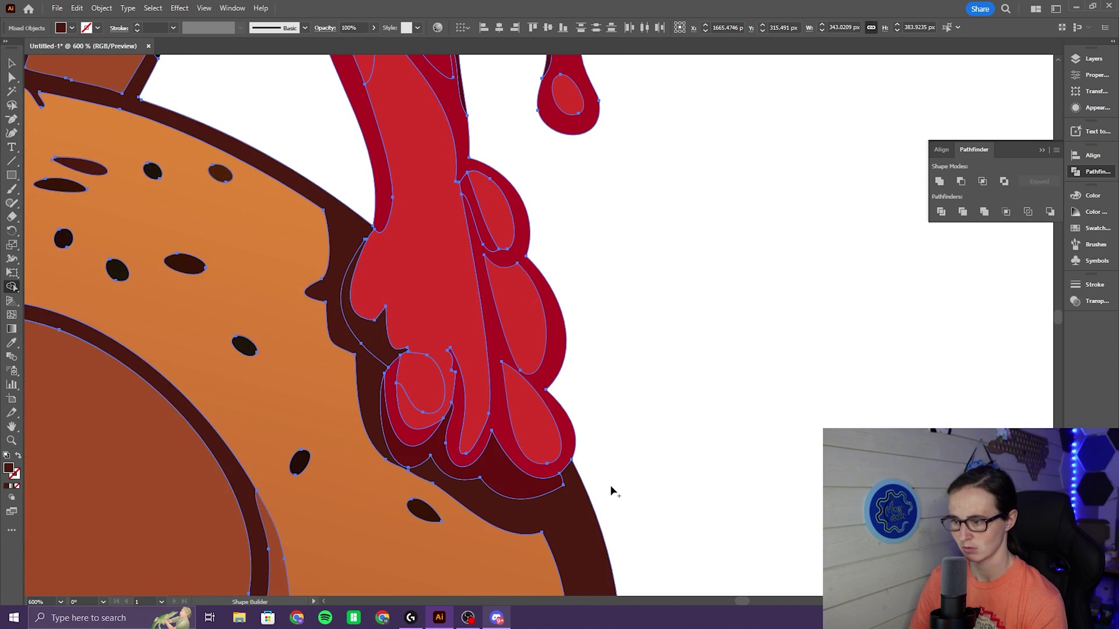
key(ctrl+minus)
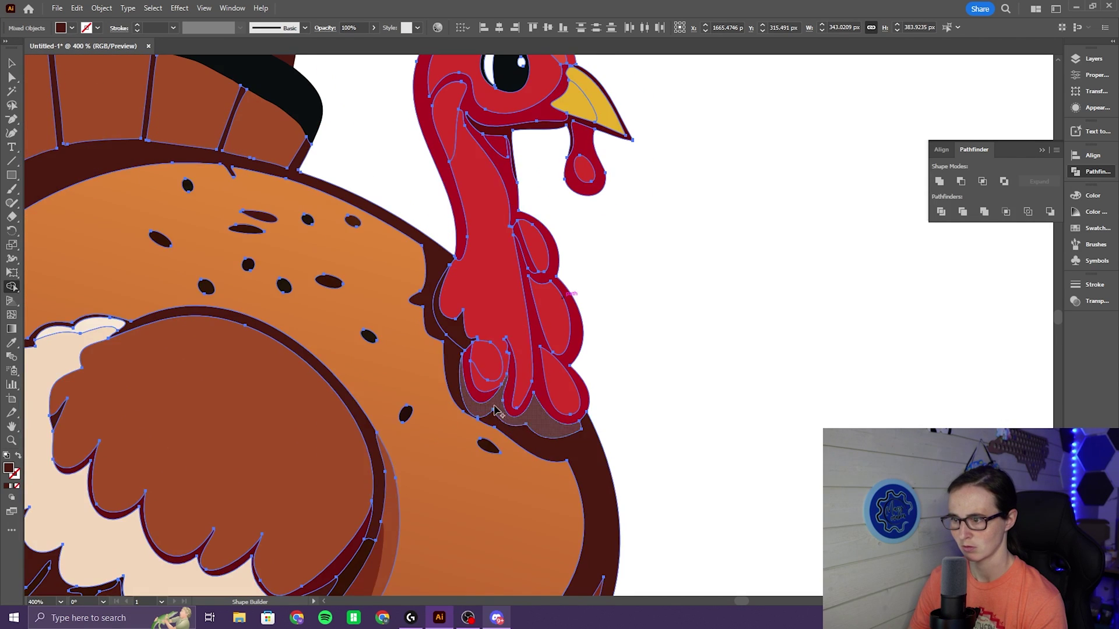
click(490, 361)
- Colour the merged neck red and unite it with the wattle via Pathfinder
key(i)
click(564, 306)
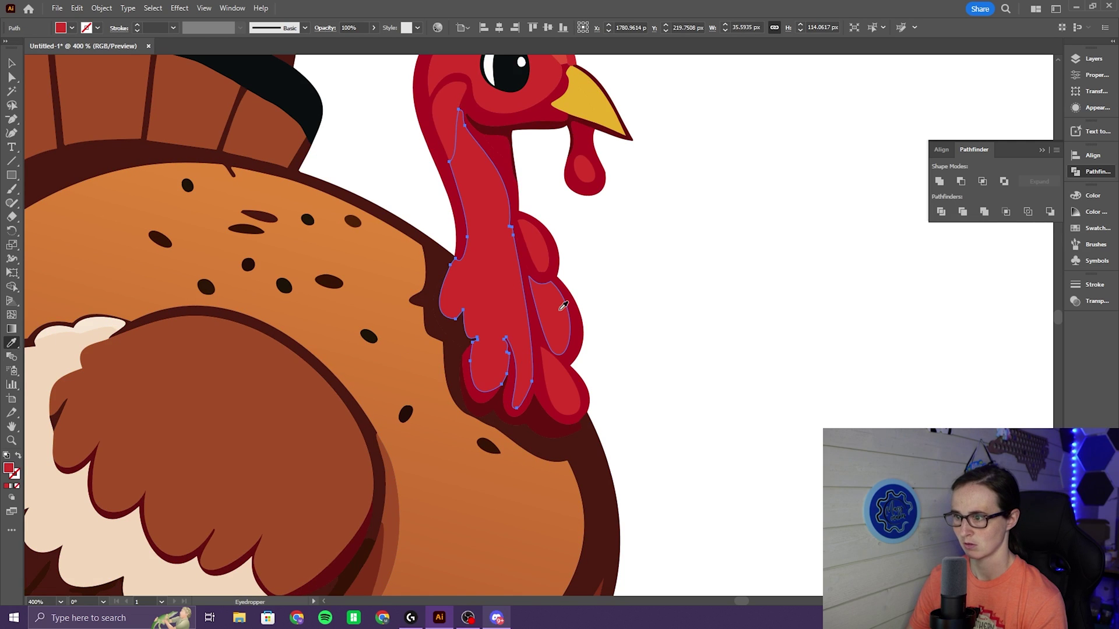
key(v)
shift+click(563, 306)
scroll(627, 245, up, 2)
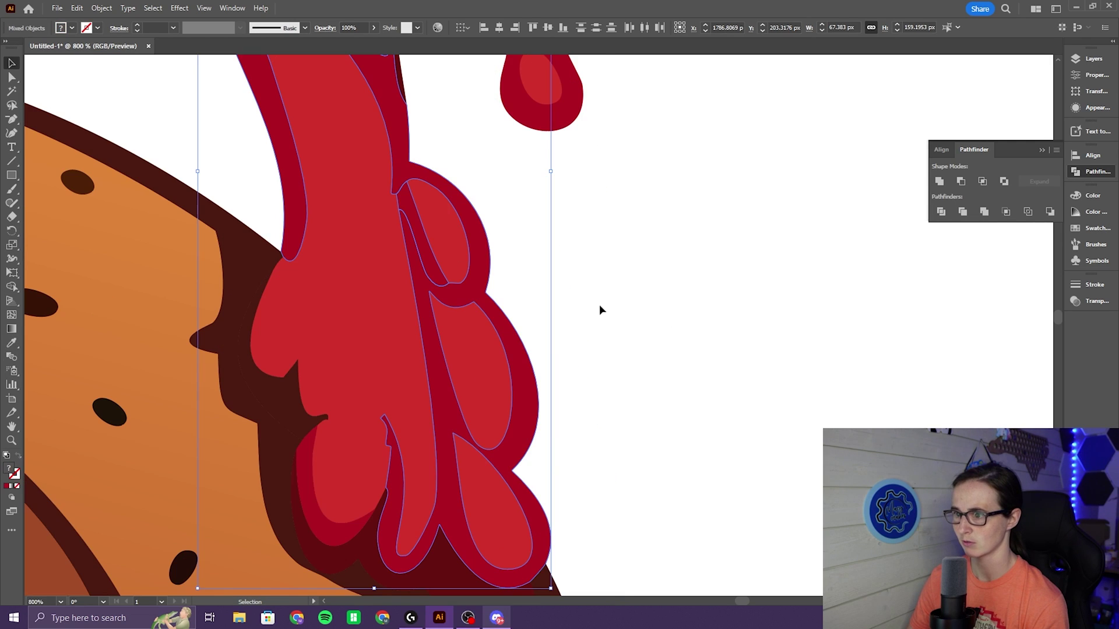
click(938, 181)
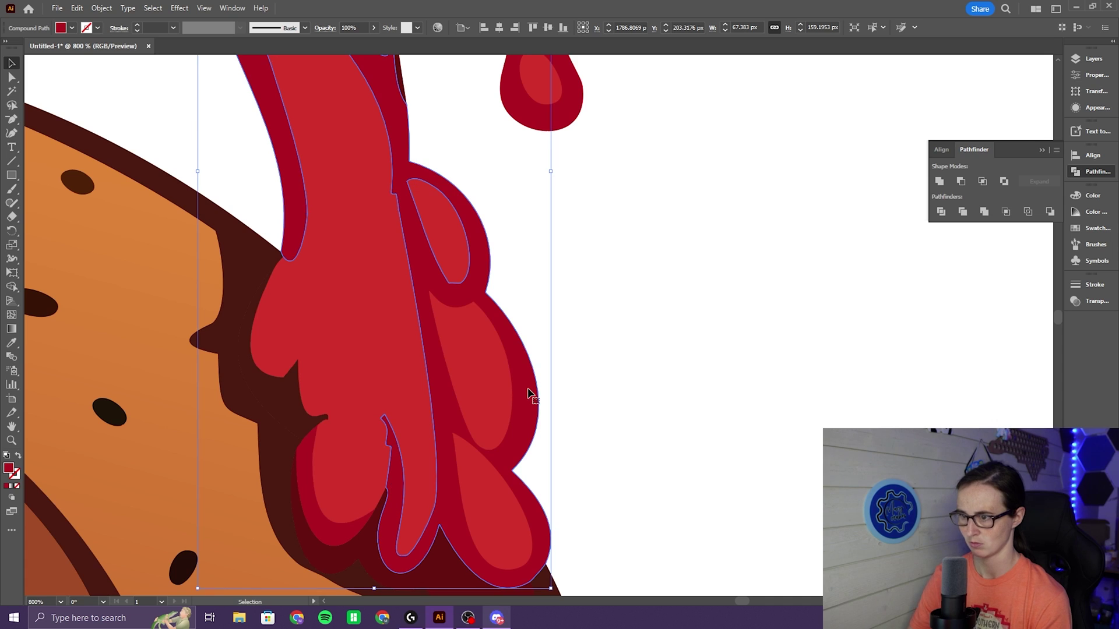
click(635, 345)
- Recolour the stray shadow piece left of the neck with the sampled dark red
click(245, 350)
click(12, 343)
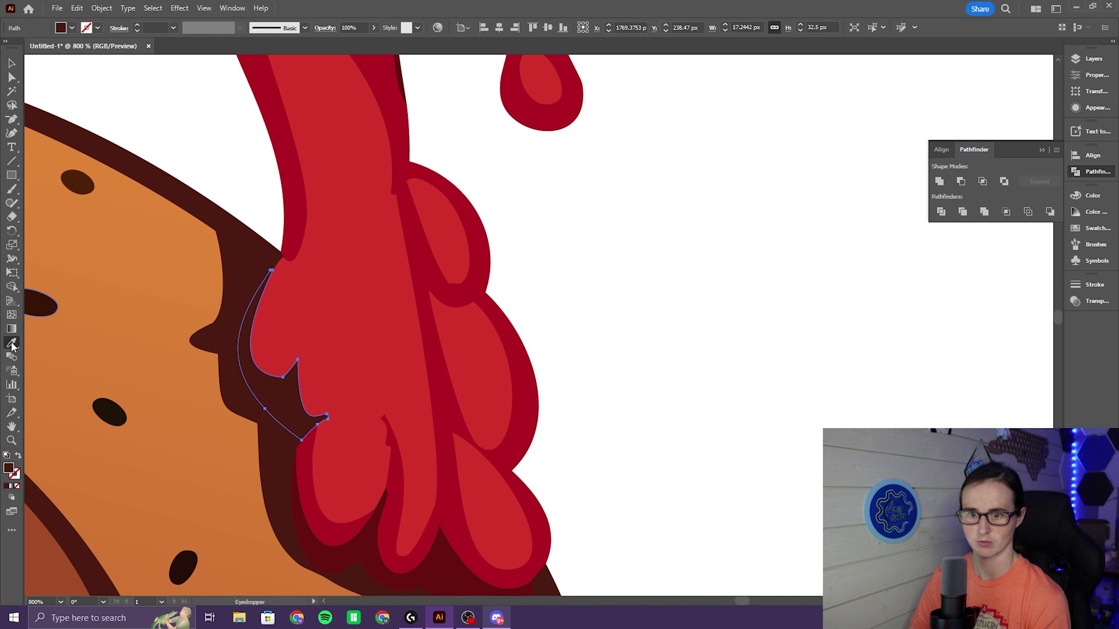
click(326, 550)
key(v)
click(739, 442)
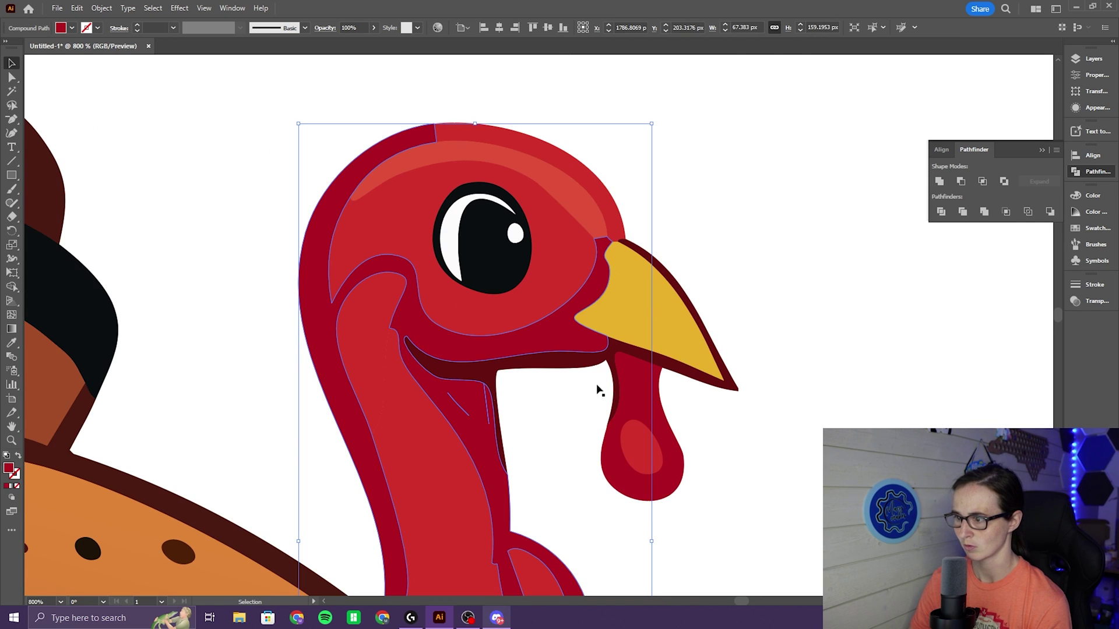
- Smooth the throat edge of the neck path with the Curvature tool, then deselect
scroll(461, 421, up, 3)
key(shift+grave)
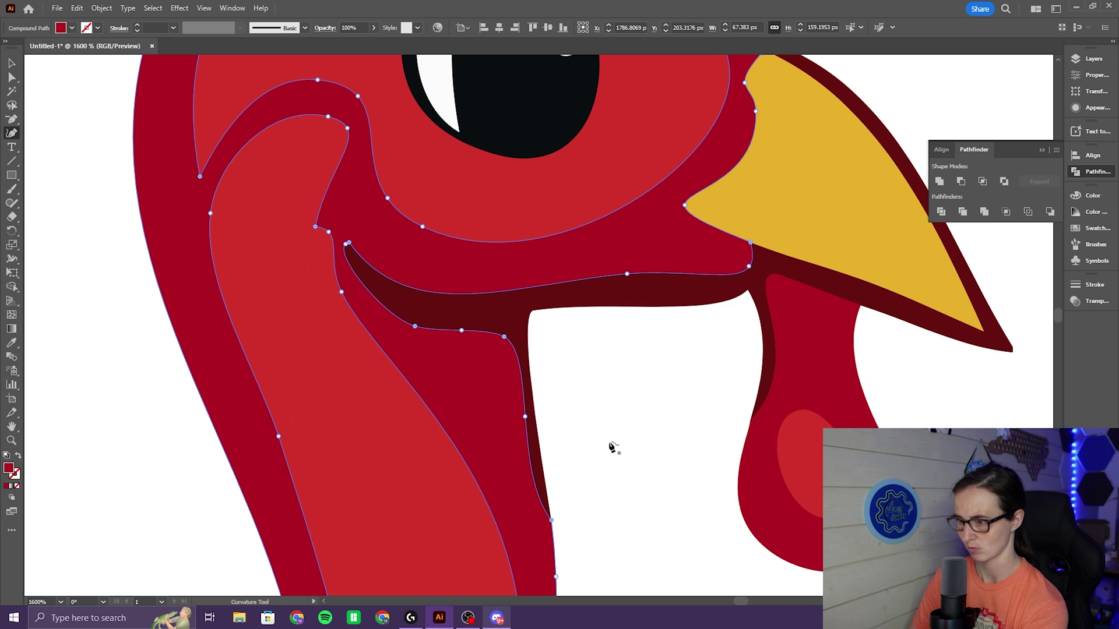
scroll(609, 445, down, 6)
key(v)
key(ctrl+shift+a)
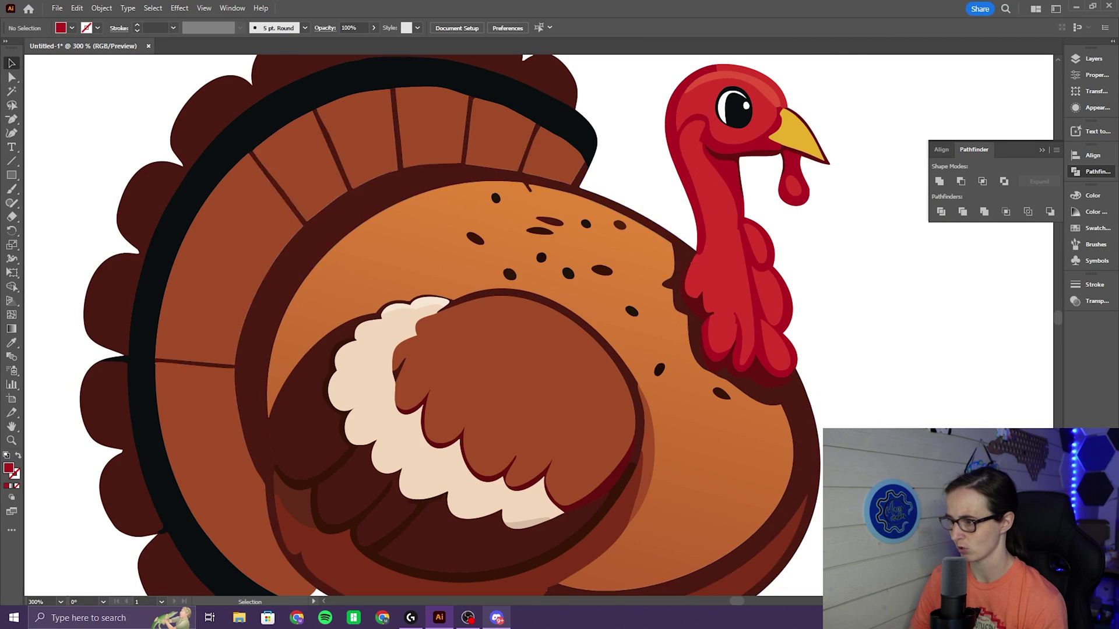
- Select the turkey body, try a Shape Builder merge of the cream wing scallops, then undo it
scroll(946, 334, down, 3)
scroll(947, 335, left, 2)
drag(184, 157, 184, 156)
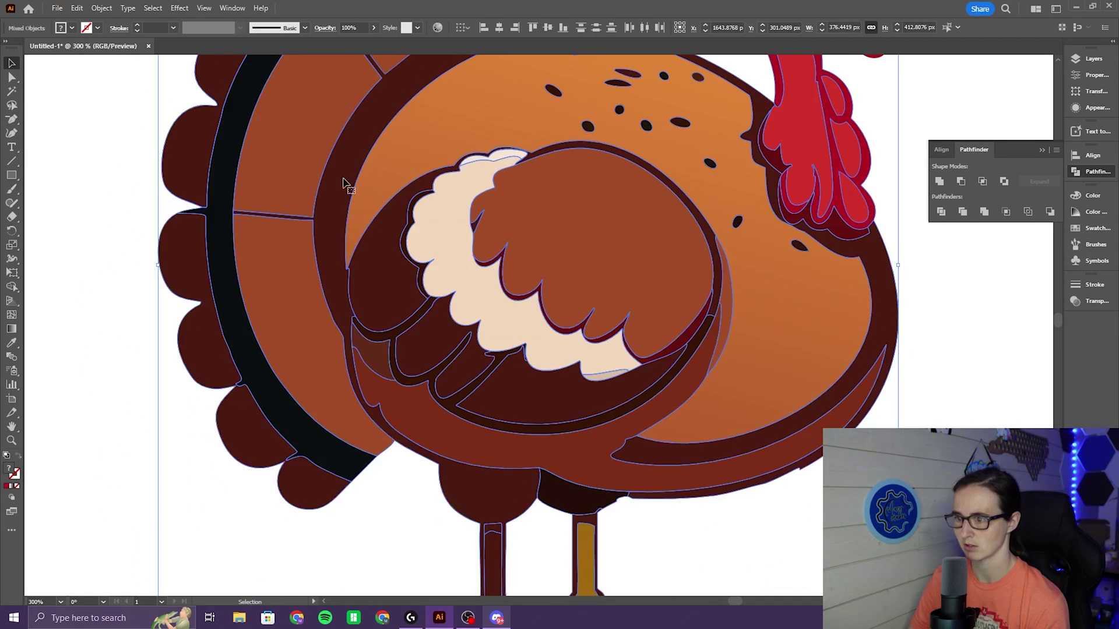
right_click(537, 270)
key(Escape)
key(shift+m)
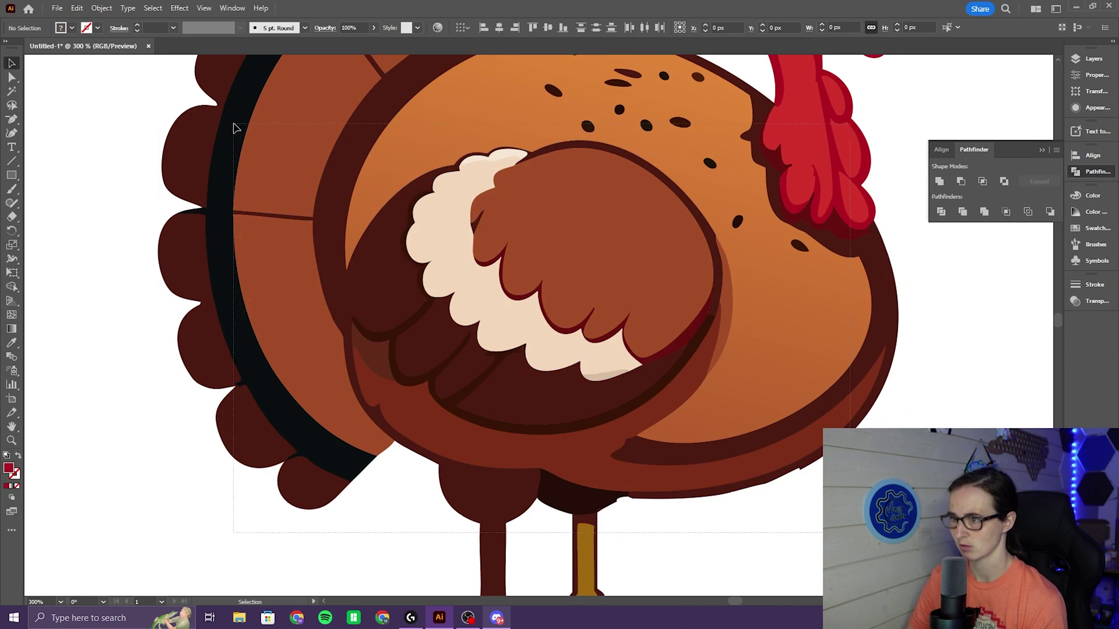
scroll(608, 377, up, 1)
drag(608, 378, 525, 326)
key(ctrl+z)
- Try sampling a dark colour onto the wing dome, undo it, and refit the turkey in view
scroll(524, 326, down, 1)
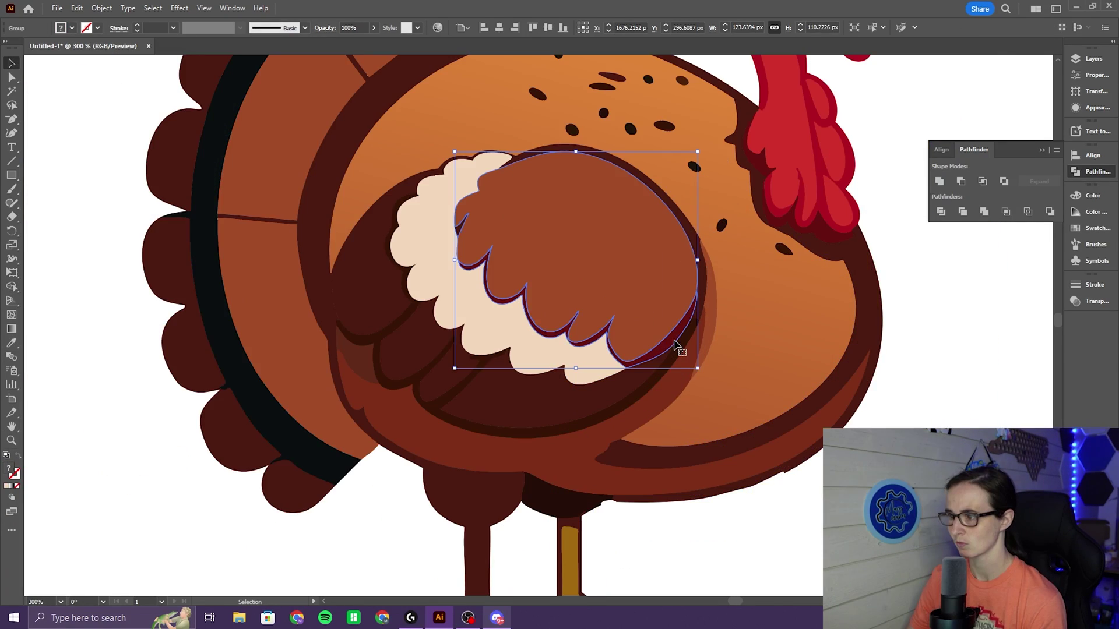
key(i)
click(334, 427)
key(ctrl+z)
key(ctrl+0)
scroll(312, 470, up, 4)
- Merge the lower belly regions into one shape with Shape Builder
ctrl+click(312, 470)
key(shift+m)
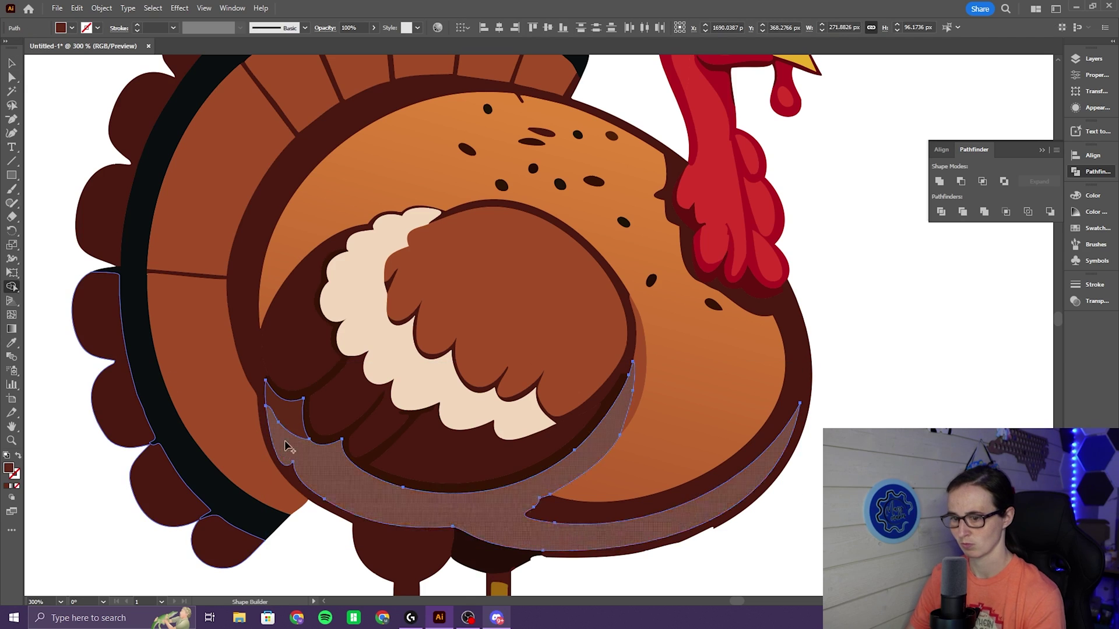
click(424, 499)
click(607, 400)
key(v)
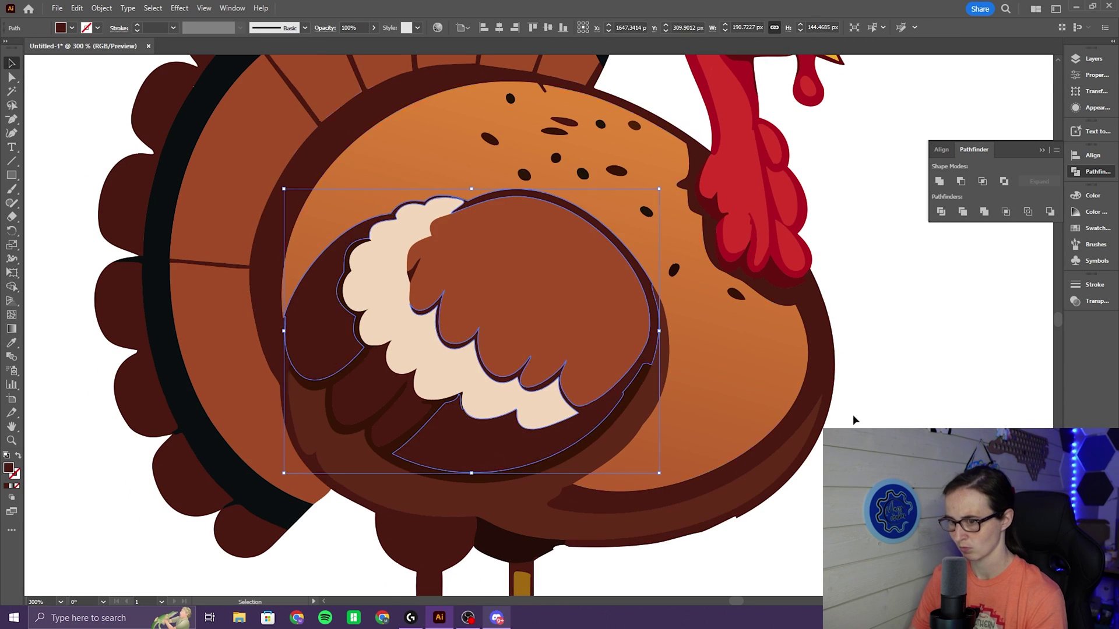
click(849, 419)
- Select the right turkey's body parts and join them into one compound path with Ctrl+8
click(305, 357)
click(12, 287)
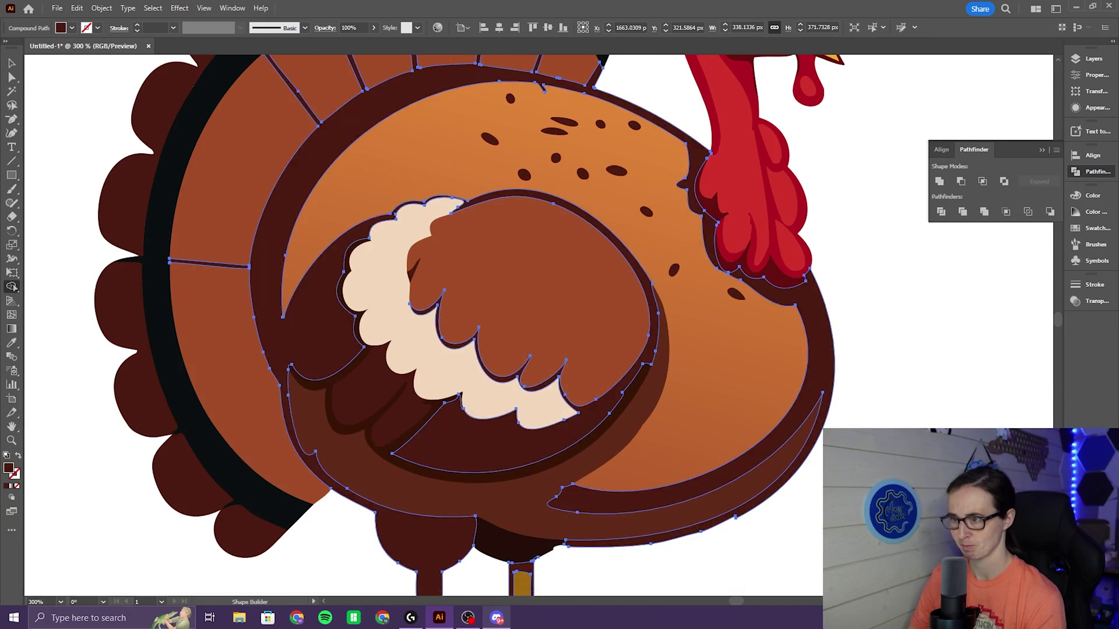
key(v)
key(ctrl+shift+a)
key(ctrl+minus)
key(ctrl+minus)
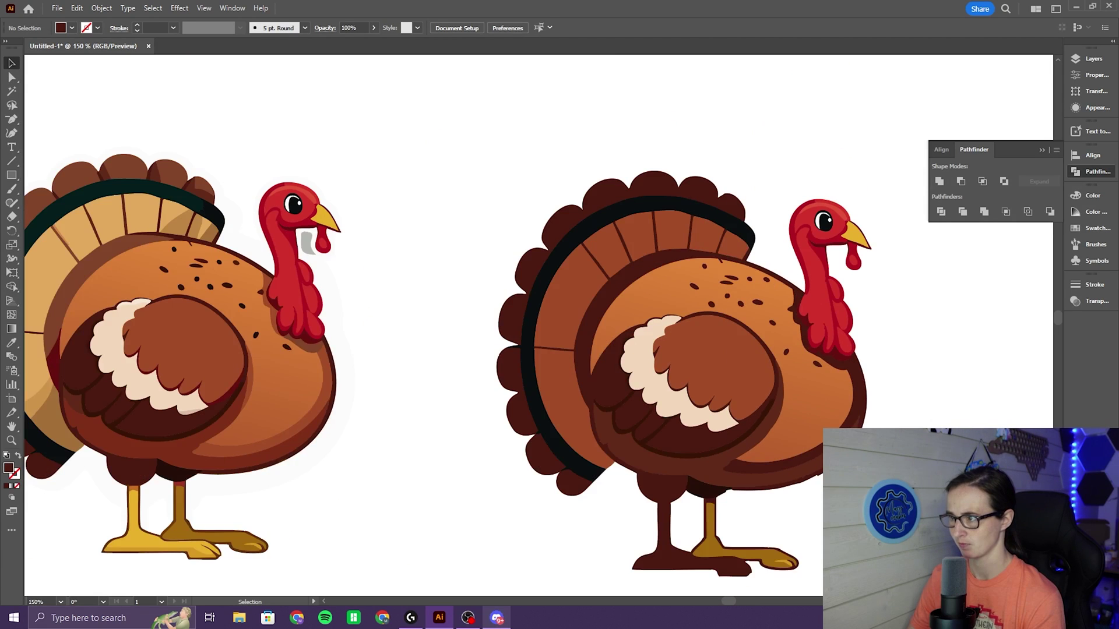
drag(903, 434, 839, 394)
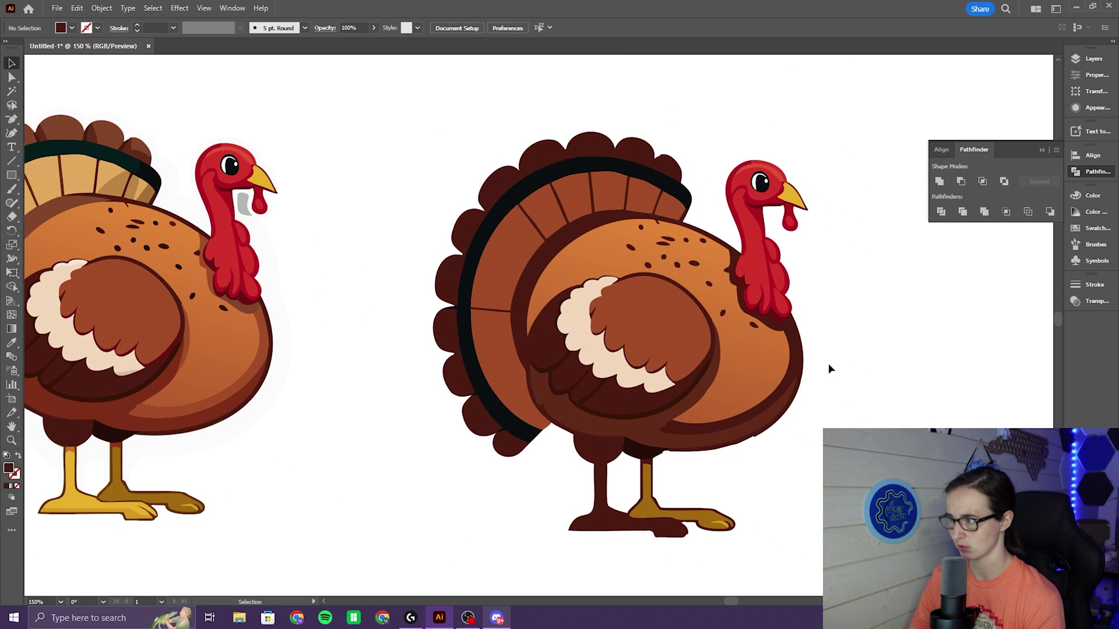
scroll(802, 383, down, 1)
scroll(802, 382, right, 1)
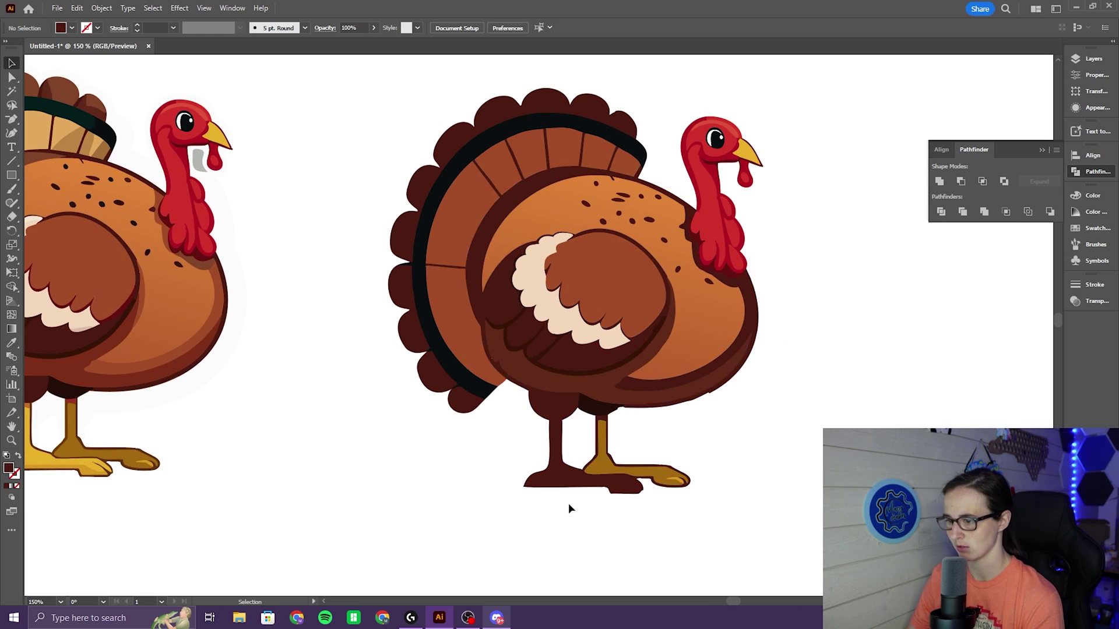
click(561, 481)
key(ctrl+8)
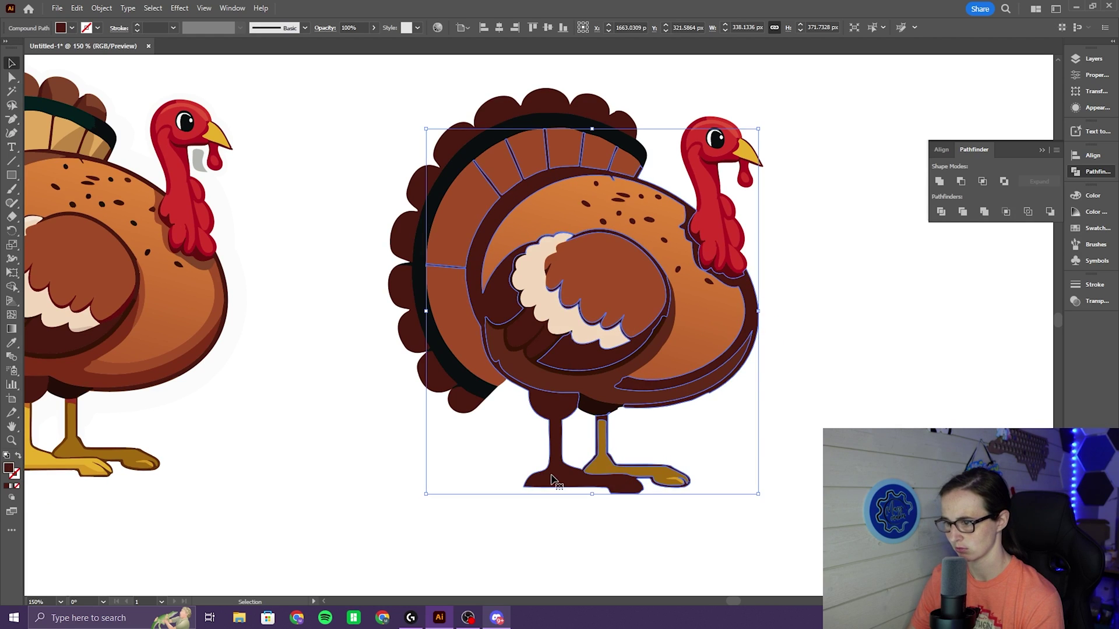
- Release the gold legs from the turkey's compound path
right_click(553, 479)
click(552, 526)
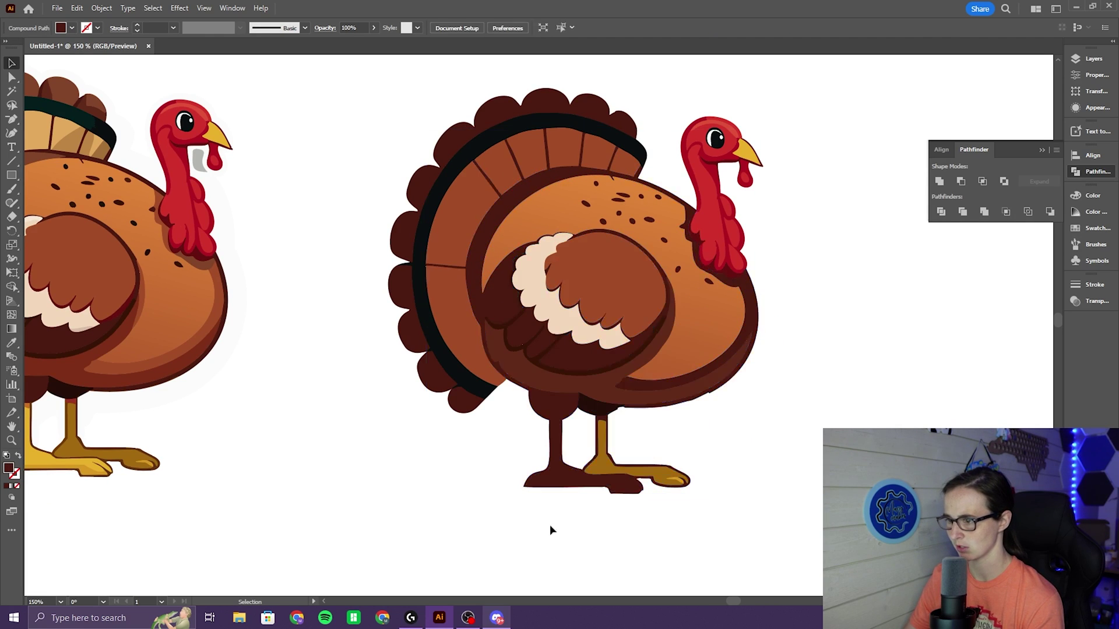
click(575, 487)
click(617, 535)
scroll(612, 508, up, 4)
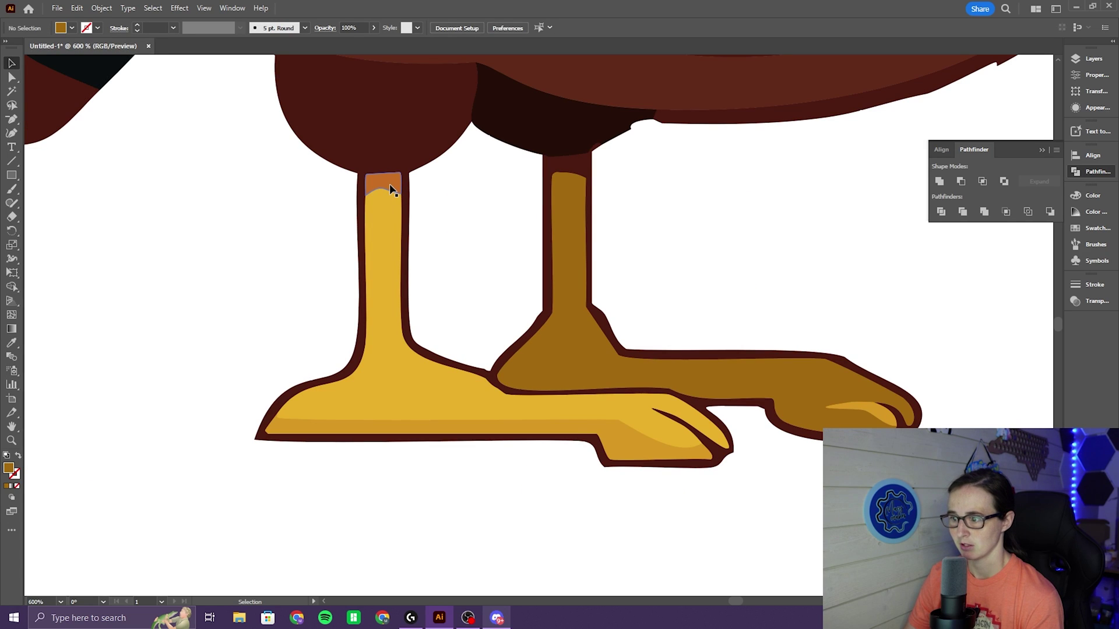
- Give the orange leg-top piece and left foot's lower stripe the right leg's darker gold colour
click(392, 190)
shift+click(641, 446)
shift+click(789, 371)
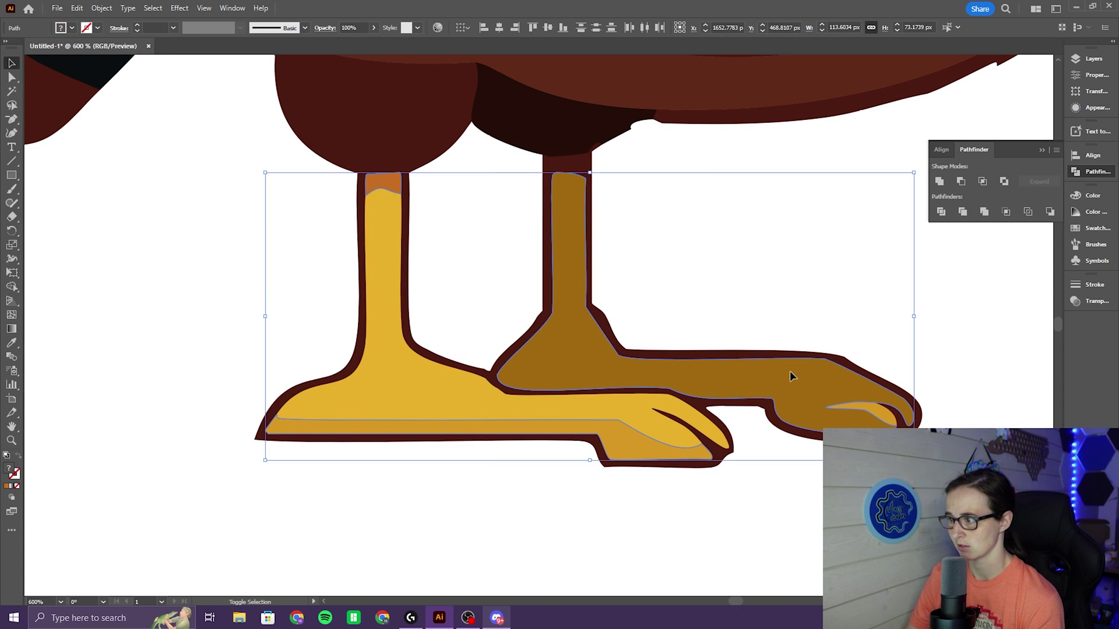
click(8, 345)
click(587, 347)
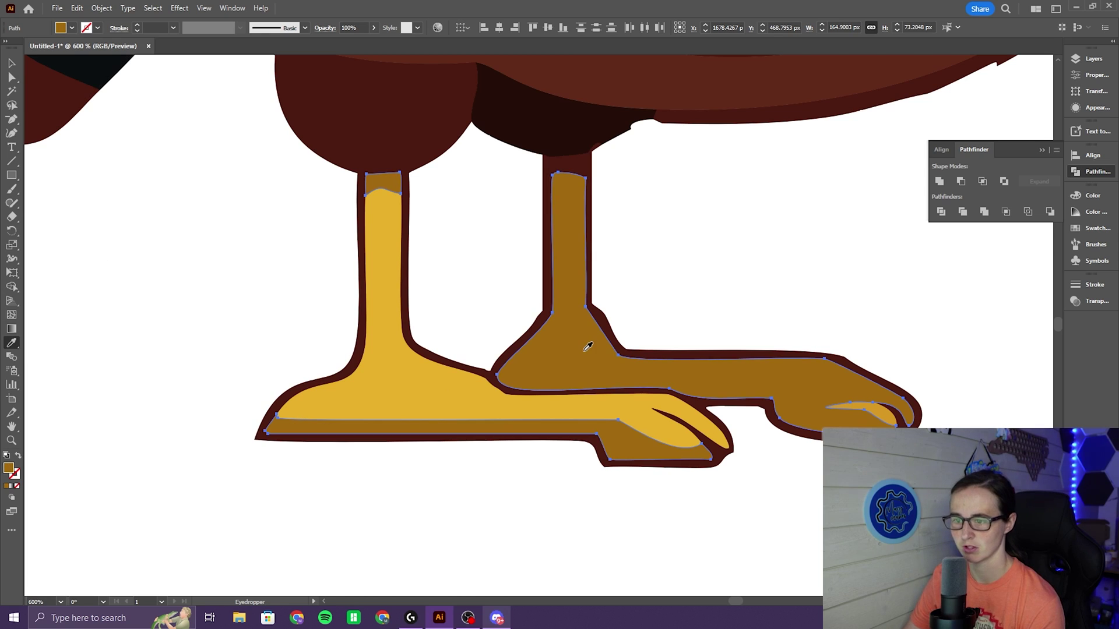
key(v)
click(577, 483)
scroll(496, 408, down, 2)
click(264, 379)
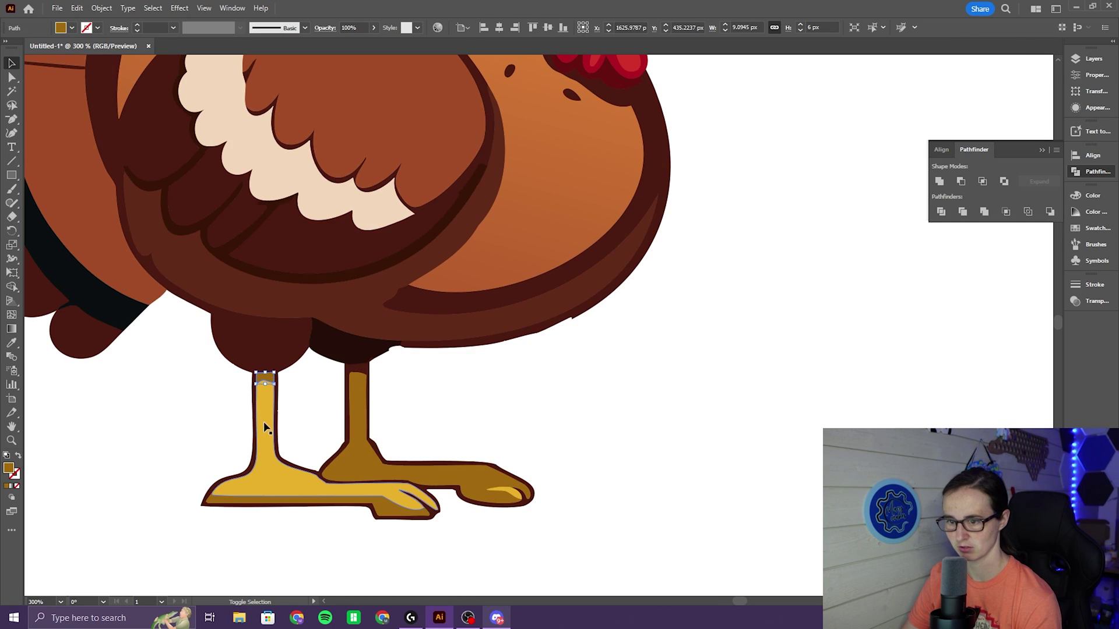
click(498, 396)
scroll(498, 397, down, 3)
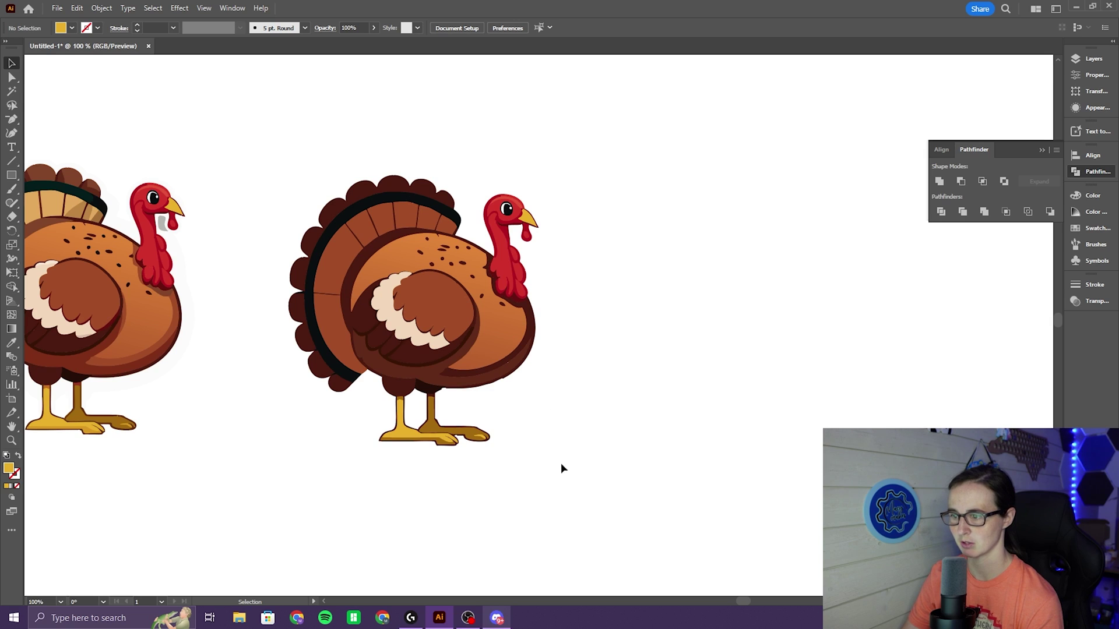
- Duplicate the turkey to the right and merge the copy into one silhouette, deleting the leftover rectangle
drag(494, 445, 279, 164)
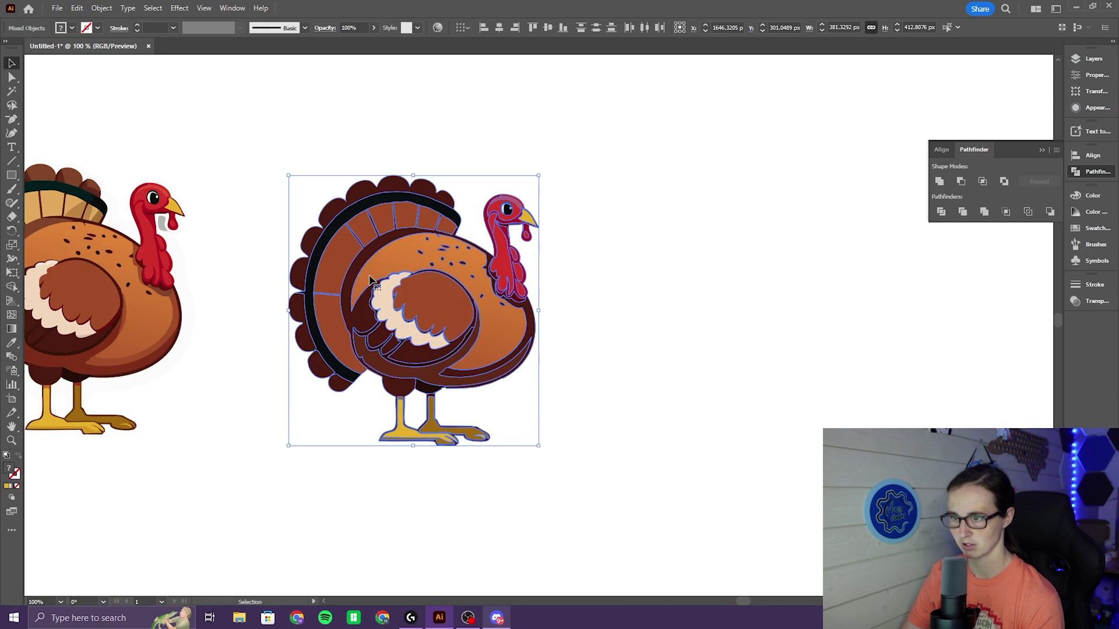
drag(371, 279, 658, 282)
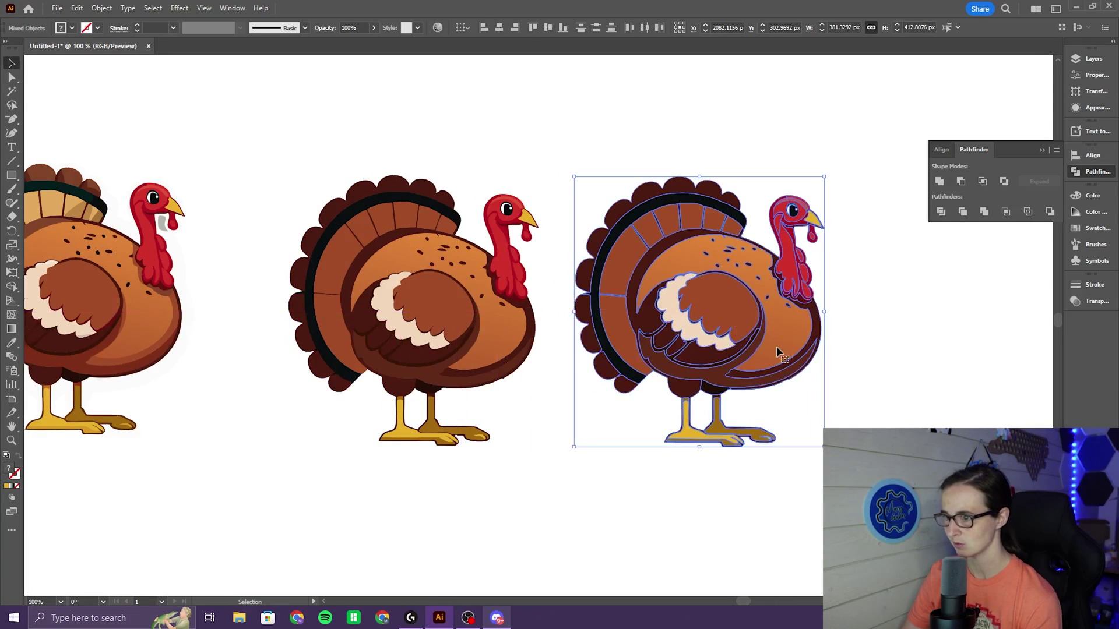
scroll(655, 348, right, 3)
drag(456, 119, 785, 473)
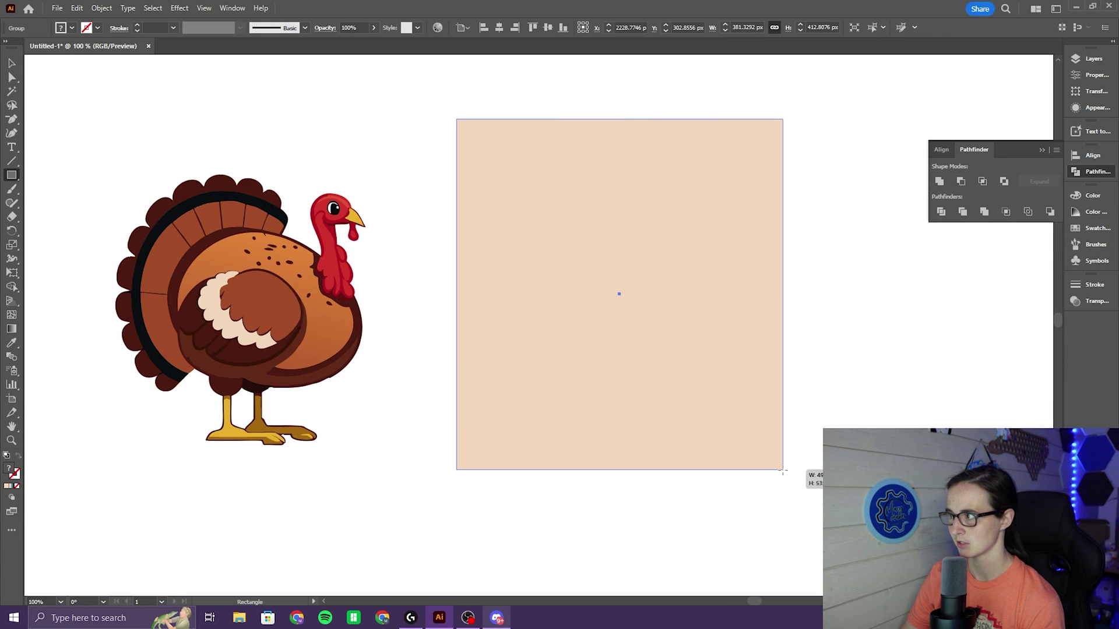
key(shift+m)
drag(694, 344, 623, 348)
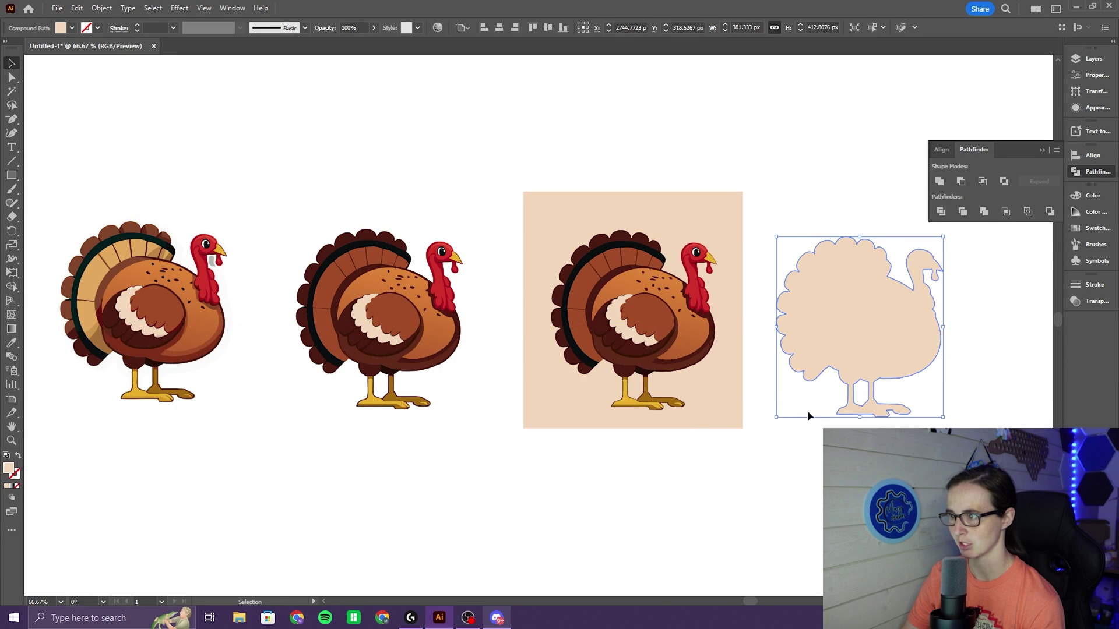
click(735, 420)
key(Delete)
- Add a 3 px offset path outline around the turkey silhouette
click(624, 348)
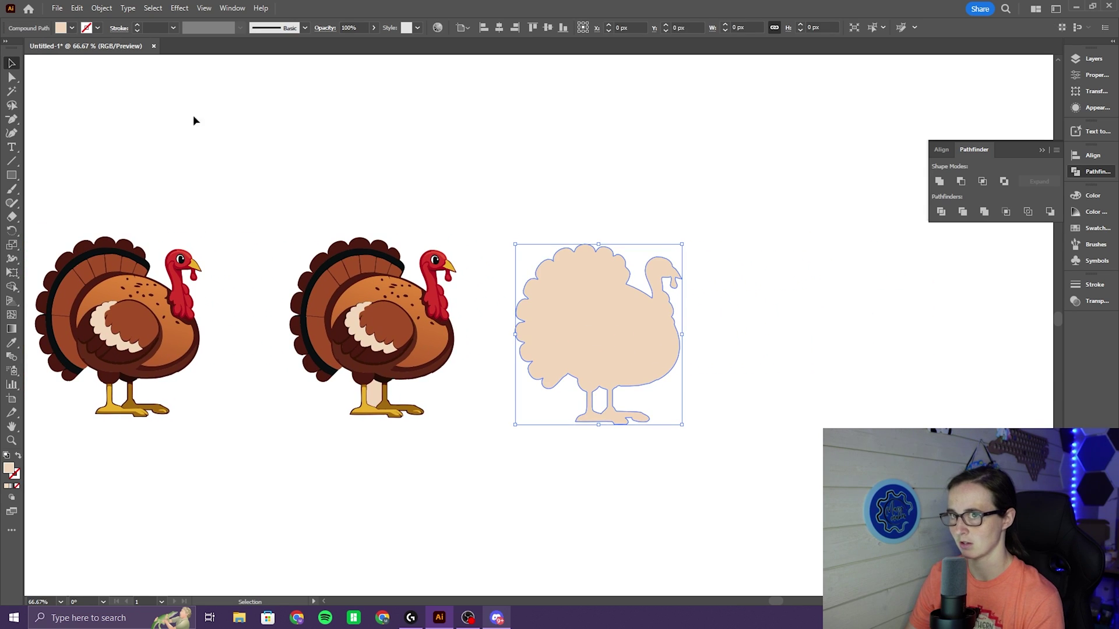
click(101, 8)
mouse_move(162, 308)
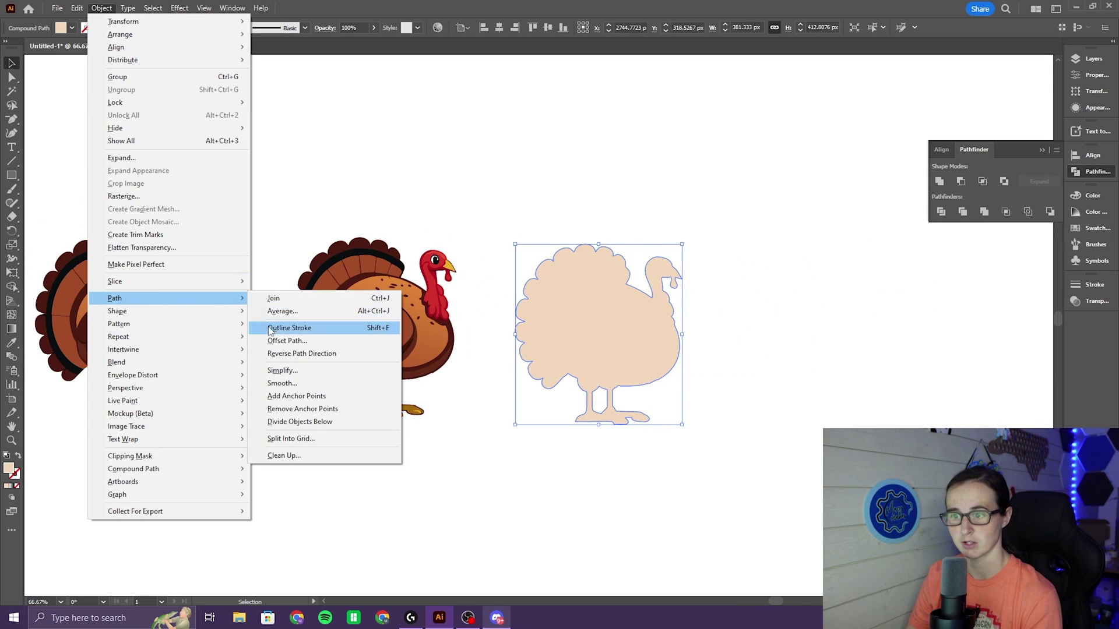
click(284, 342)
text(3)
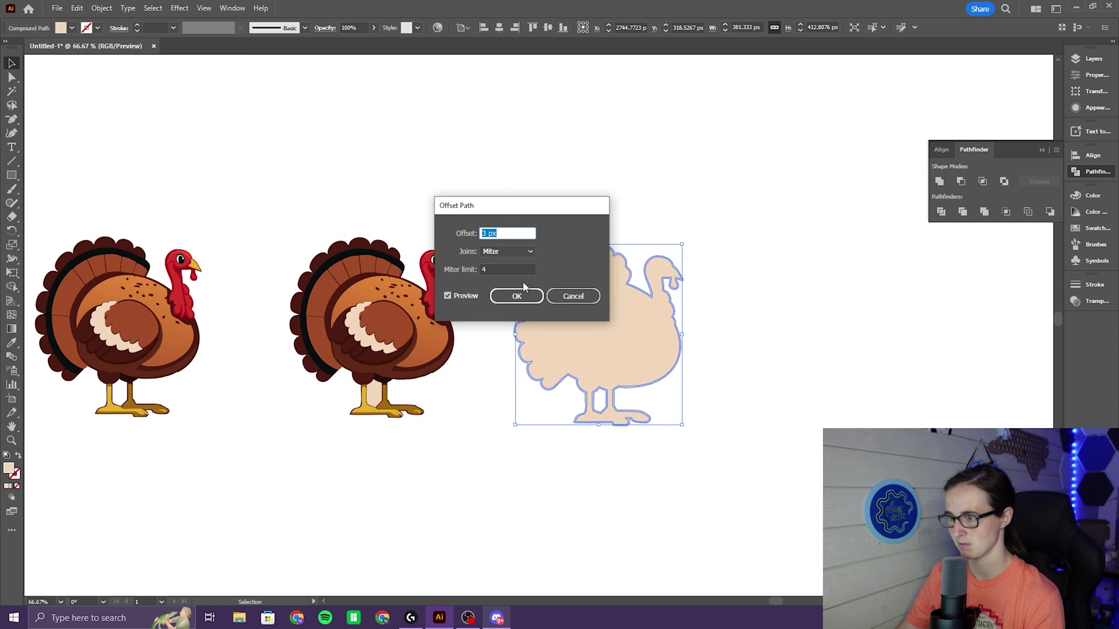
key(ctrl+1)
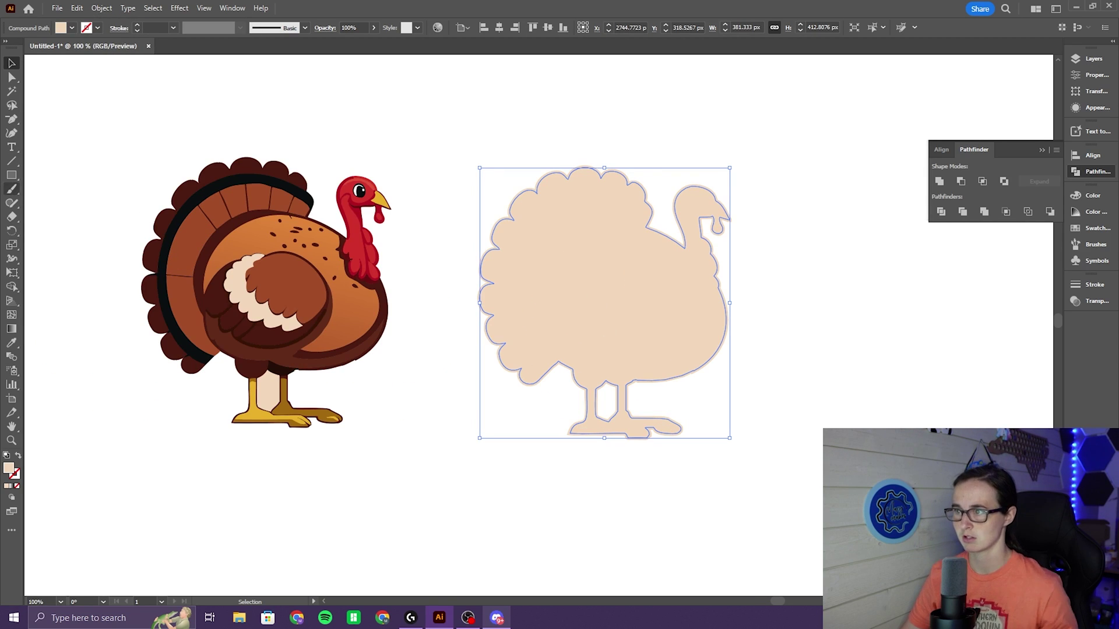
key(ctrl+shift+[)
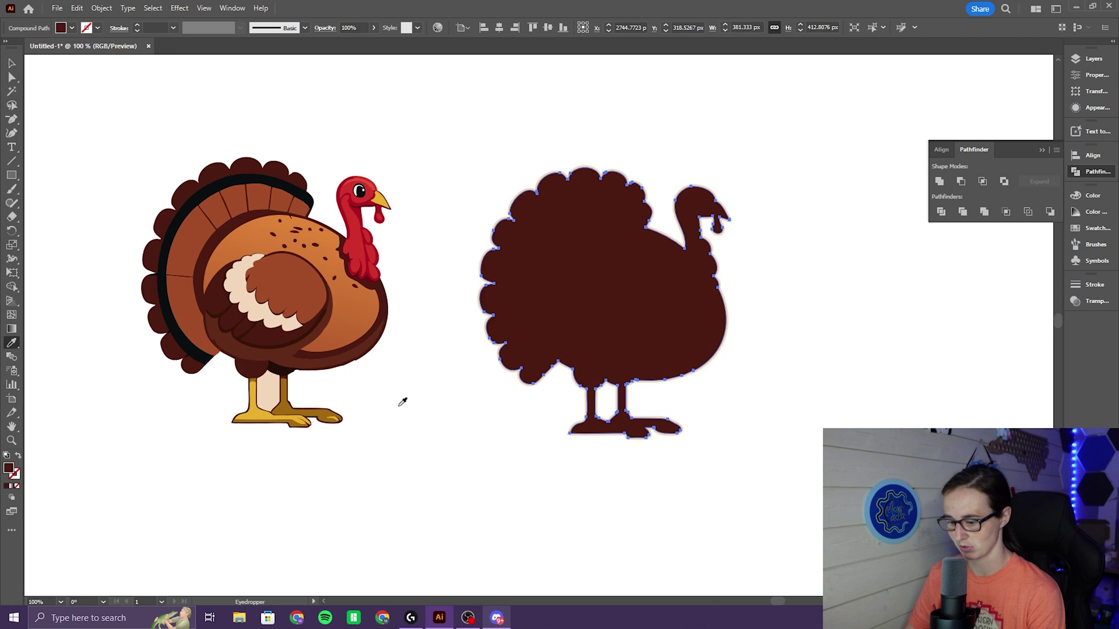
click(404, 412)
key(ctrl+equal)
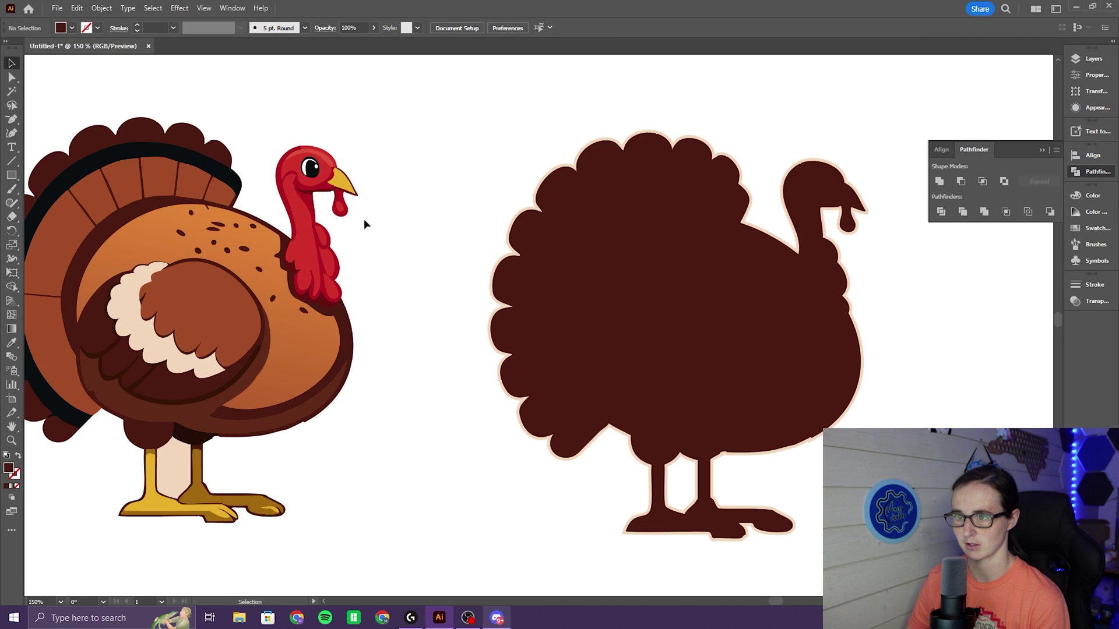
- Place a copy of the original turkey's red head beside the silhouette
key(ctrl+equal)
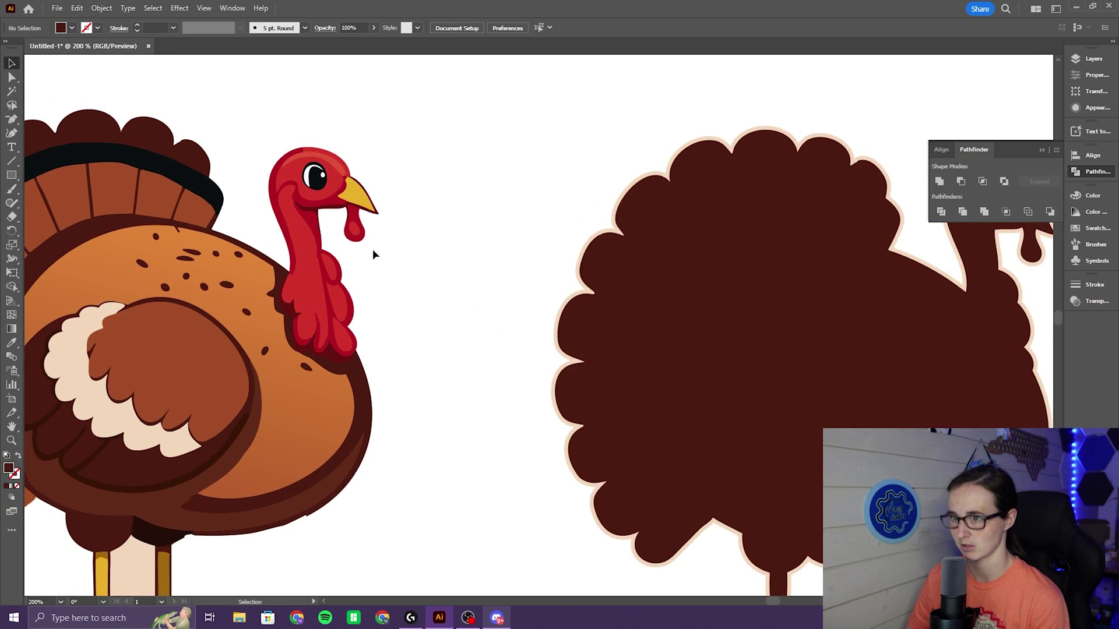
click(350, 256)
key(ctrl+minus)
key(F7)
drag(238, 283, 688, 315)
- Trim a neck piece from the copied head with a rectangle and Shape Builder, and move it onto the silhouette
key(ctrl+shift+F9)
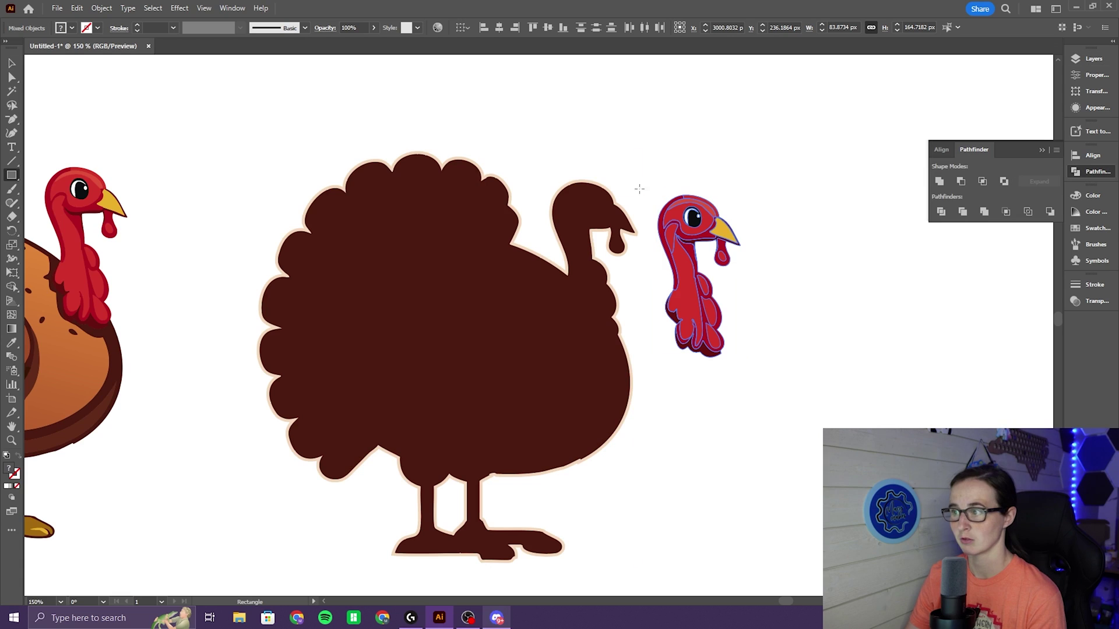
key(m)
drag(643, 168, 755, 369)
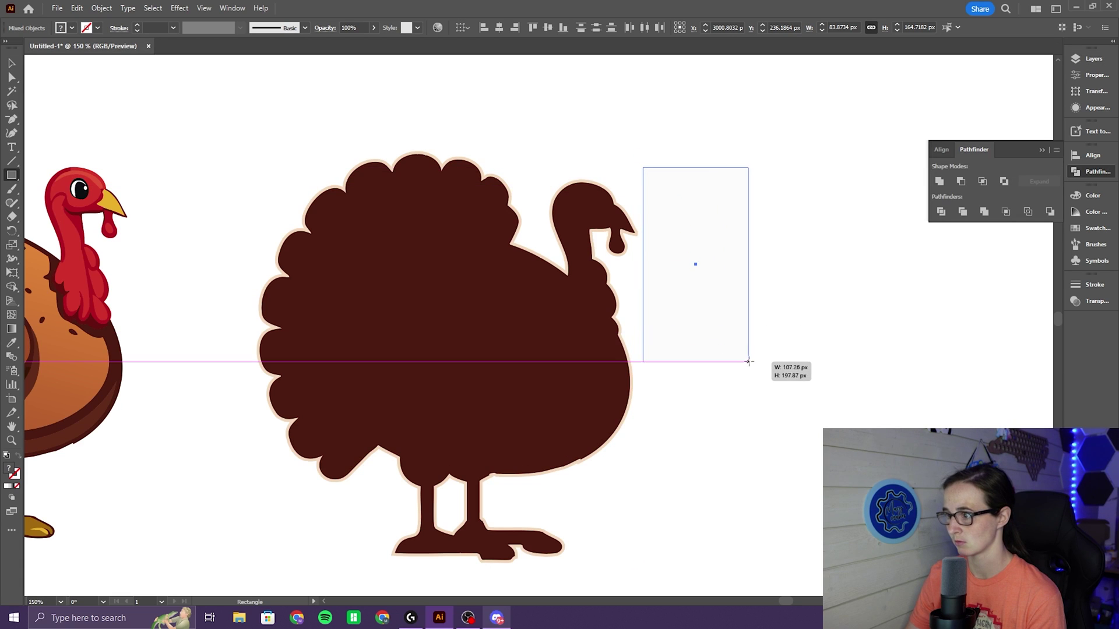
key(ctrl+a)
key(shift+m)
alt+click(743, 312)
key(v)
drag(696, 316, 590, 302)
- Colour the neck piece with the head's red
key(i)
click(662, 227)
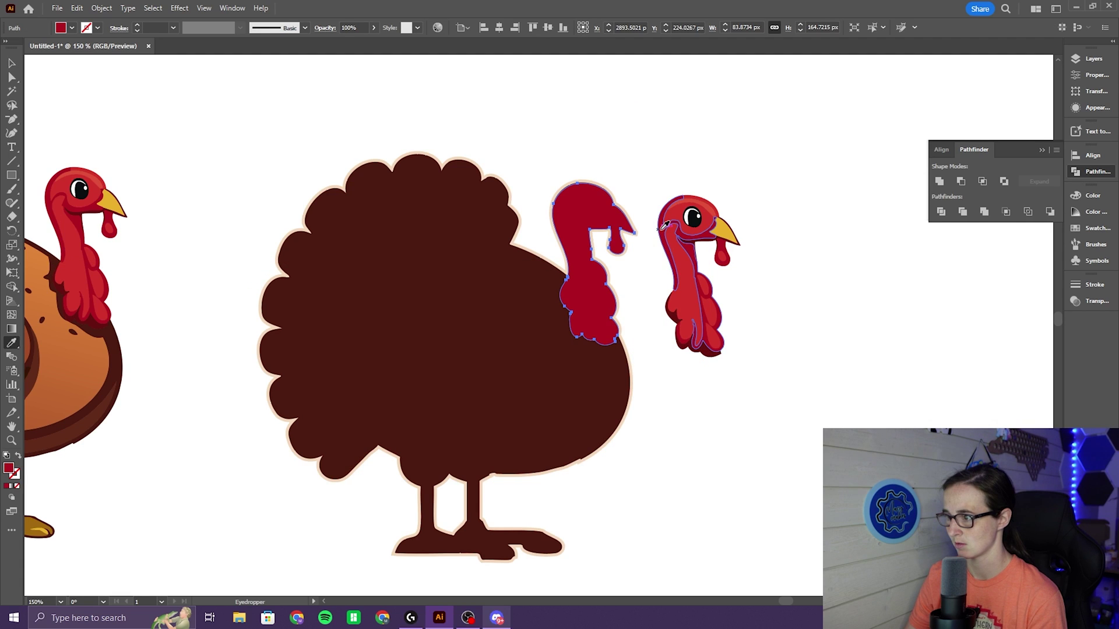
key(v)
click(756, 313)
scroll(757, 313, up, 2)
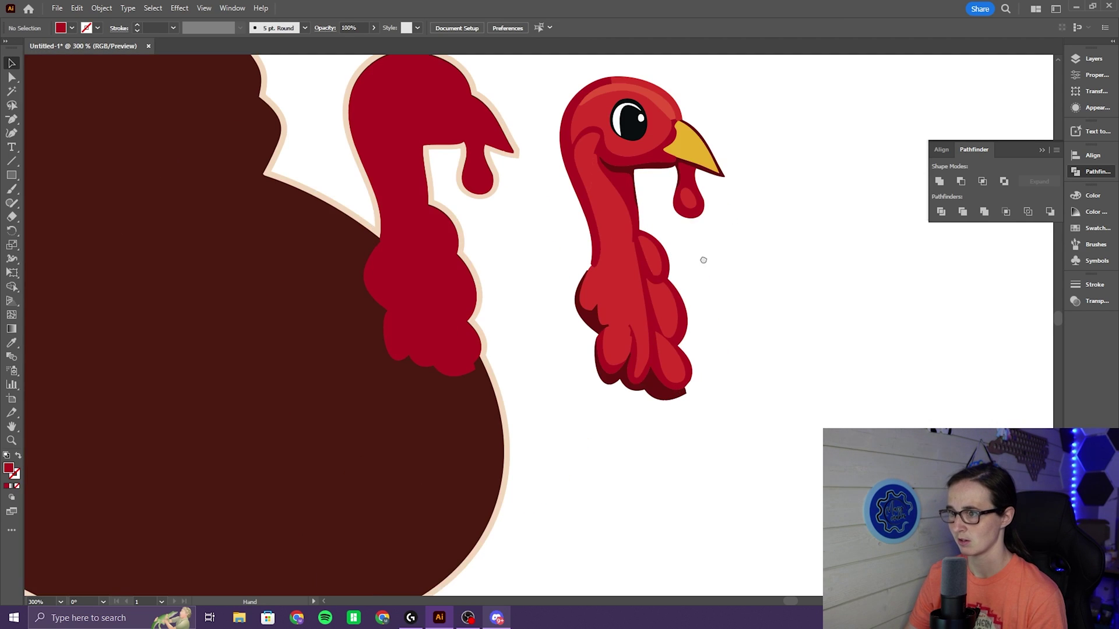
drag(702, 257, 739, 347)
click(653, 371)
key(shift+m)
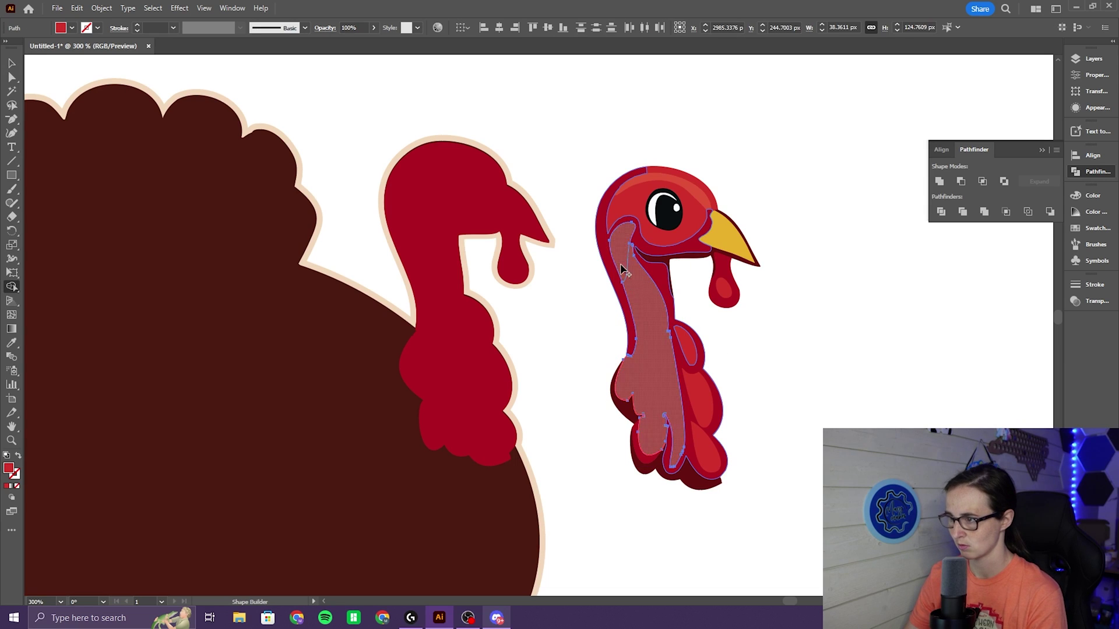
key(v)
- Move the red neck, wattle and head pieces onto the silhouette's neck and bring them to the front
click(659, 330)
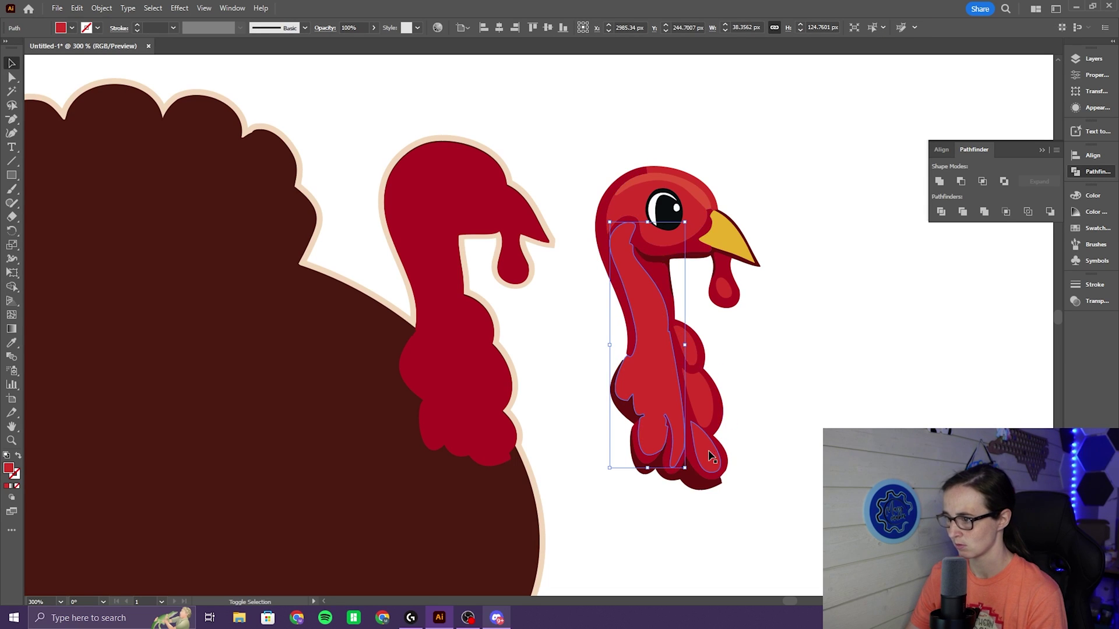
shift+click(693, 358)
shift+click(724, 297)
shift+click(692, 210)
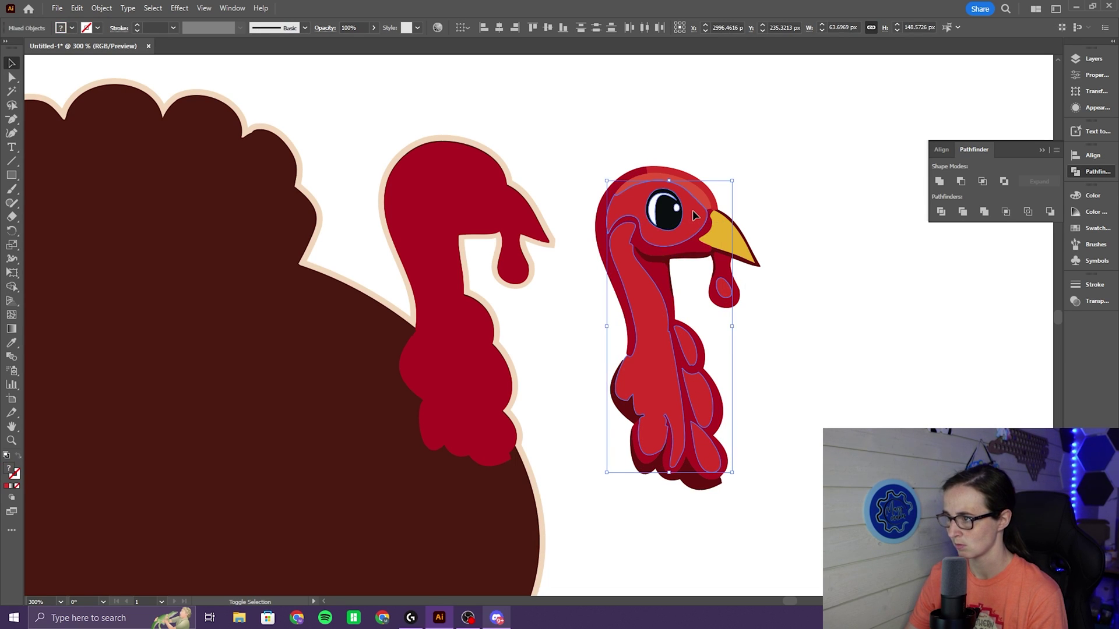
shift+click(700, 190)
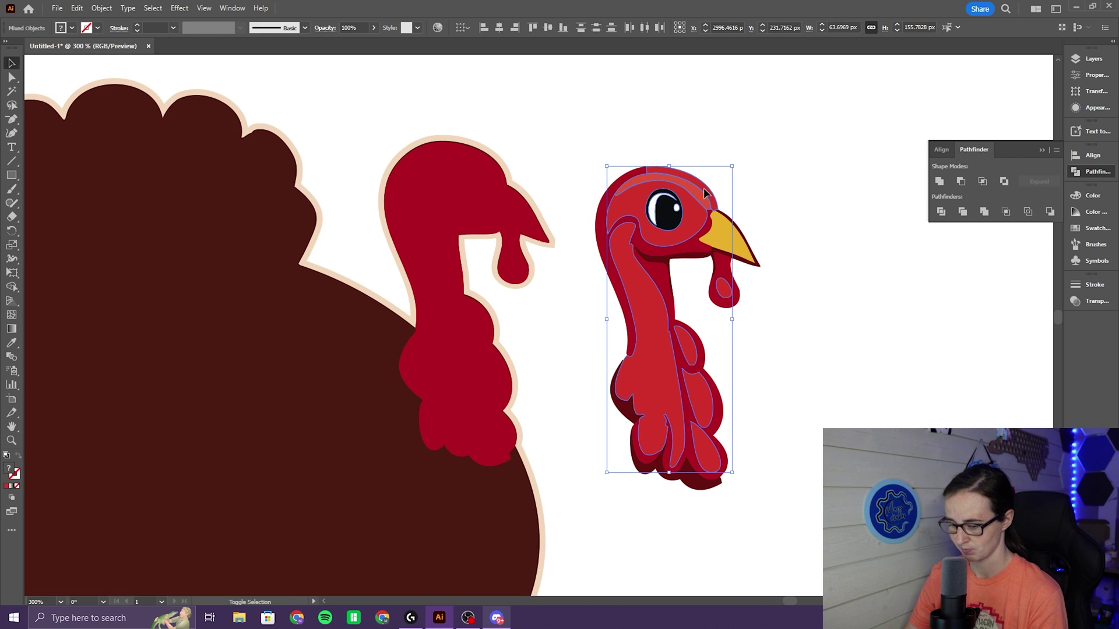
key(shift+m)
key(v)
drag(703, 218, 582, 176)
right_click(581, 176)
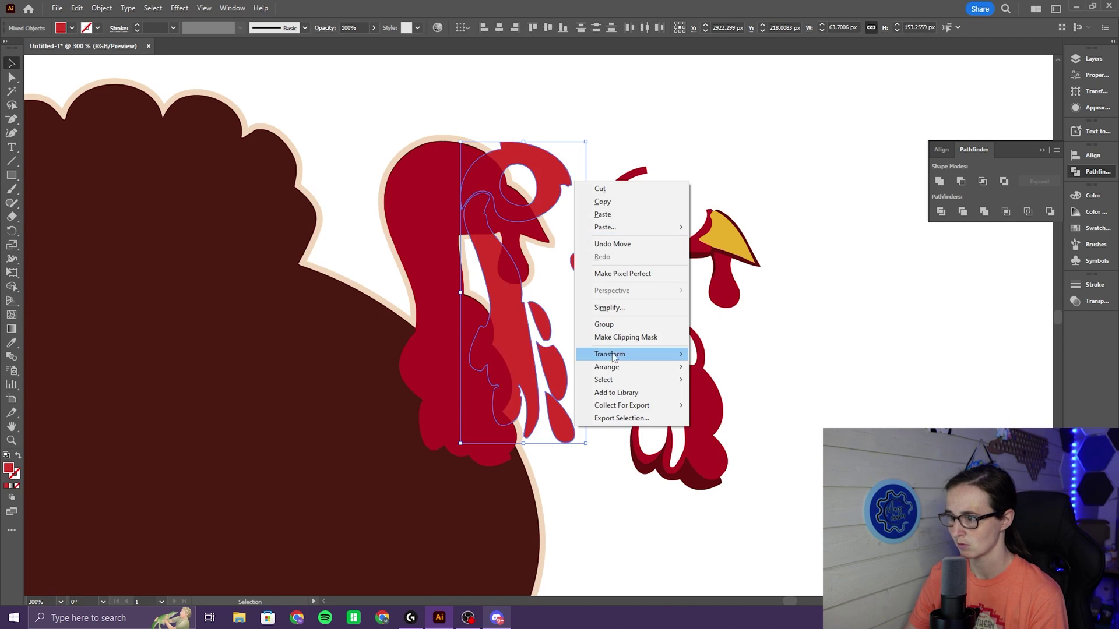
click(721, 364)
drag(513, 368, 454, 370)
- Move the yellow beak, eye and dark wattle onto the silhouette's head
drag(732, 239, 520, 216)
click(673, 222)
drag(673, 221, 458, 181)
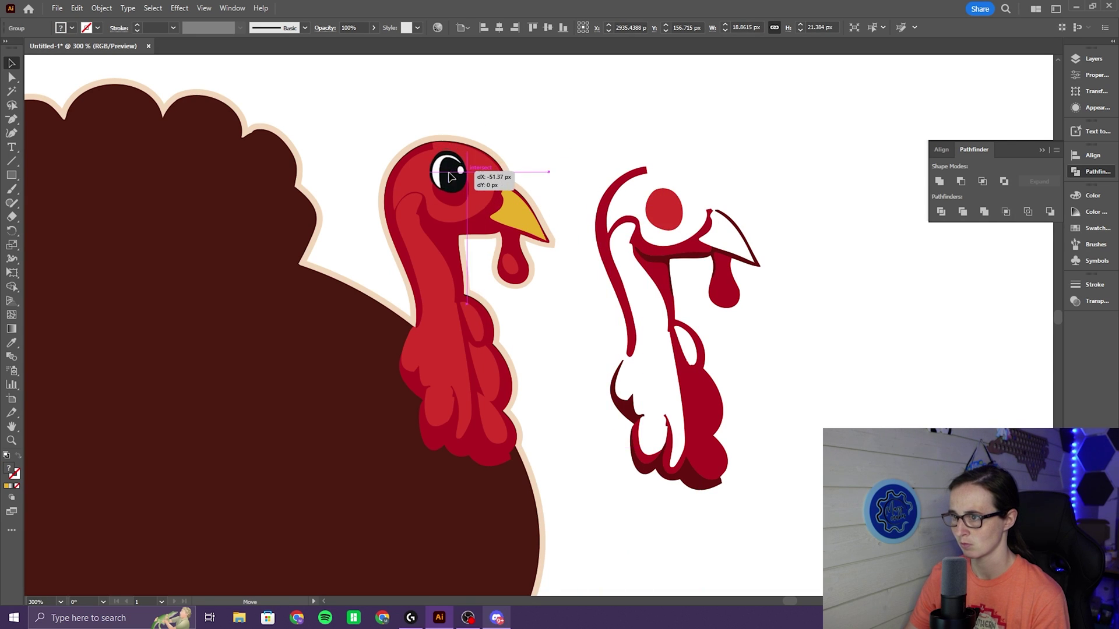
drag(729, 241, 600, 228)
scroll(706, 329, up, 3)
drag(707, 328, 561, 282)
- Copy the orange body, both wing shapes, a dark leg-gap shape and the black arc onto the silhouette turkey
key(ctrl+1)
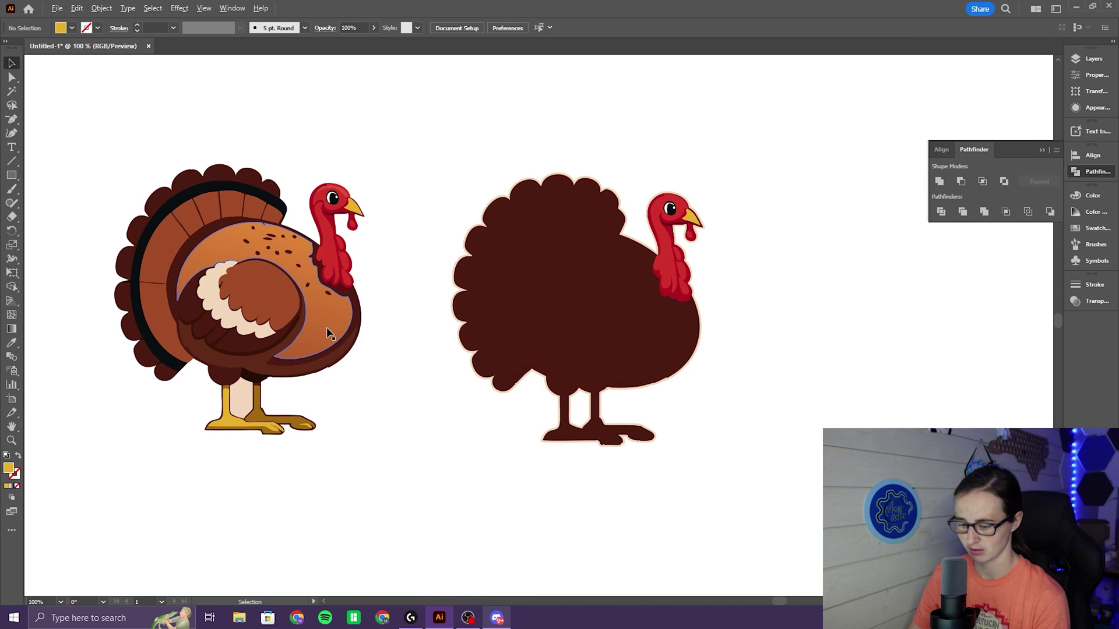
drag(326, 327, 625, 313)
click(279, 299)
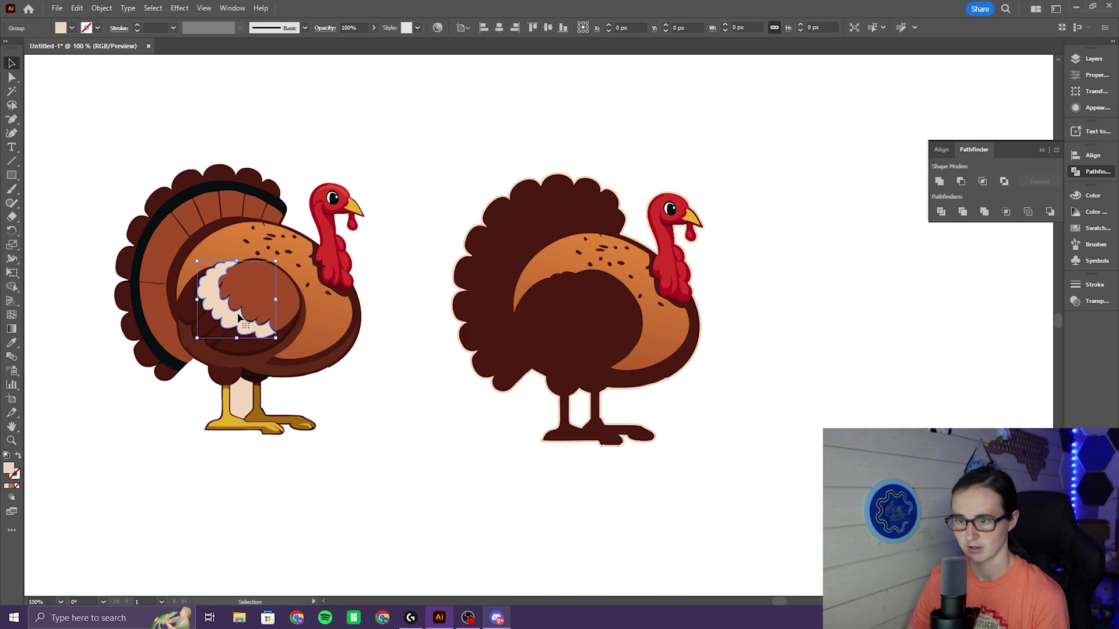
shift+click(293, 310)
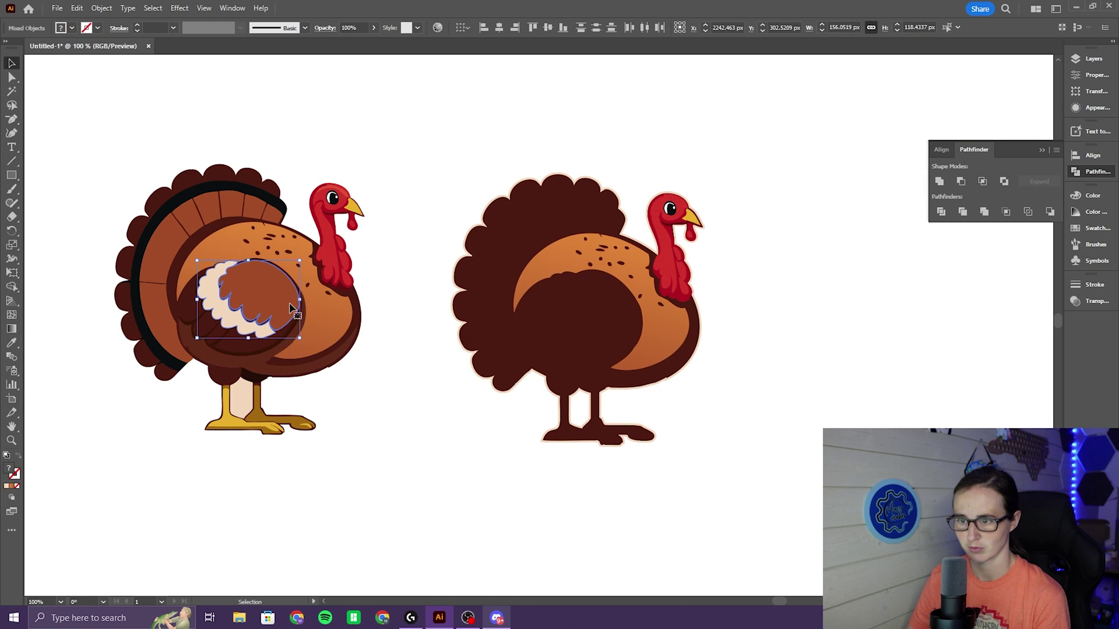
drag(291, 309, 589, 377)
drag(298, 381, 595, 392)
drag(146, 350, 484, 364)
- Copy the tail feather shapes and the yellow and brown legs onto the second turkey
click(155, 302)
shift+click(188, 224)
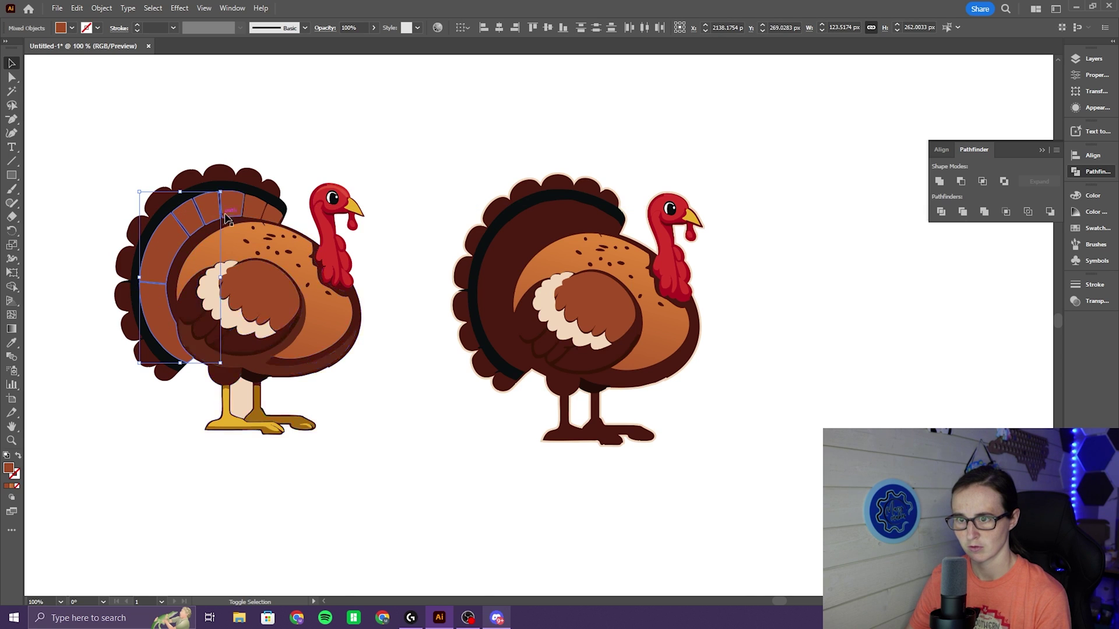
drag(239, 215, 525, 228)
scroll(267, 450, up, 4)
click(134, 363)
shift+click(261, 325)
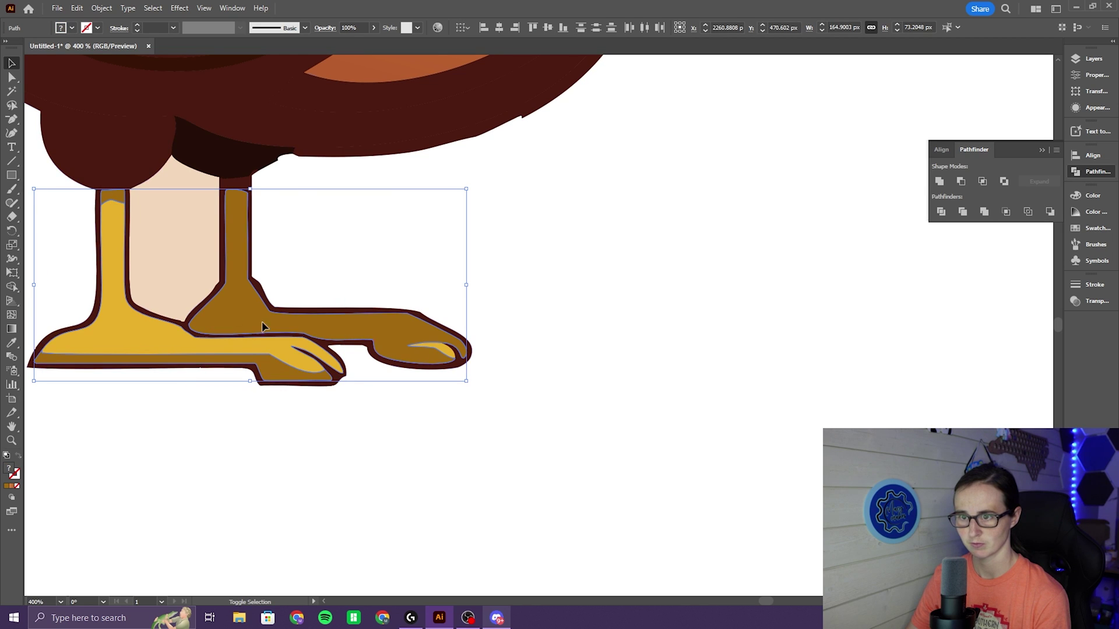
scroll(452, 357, down, 4)
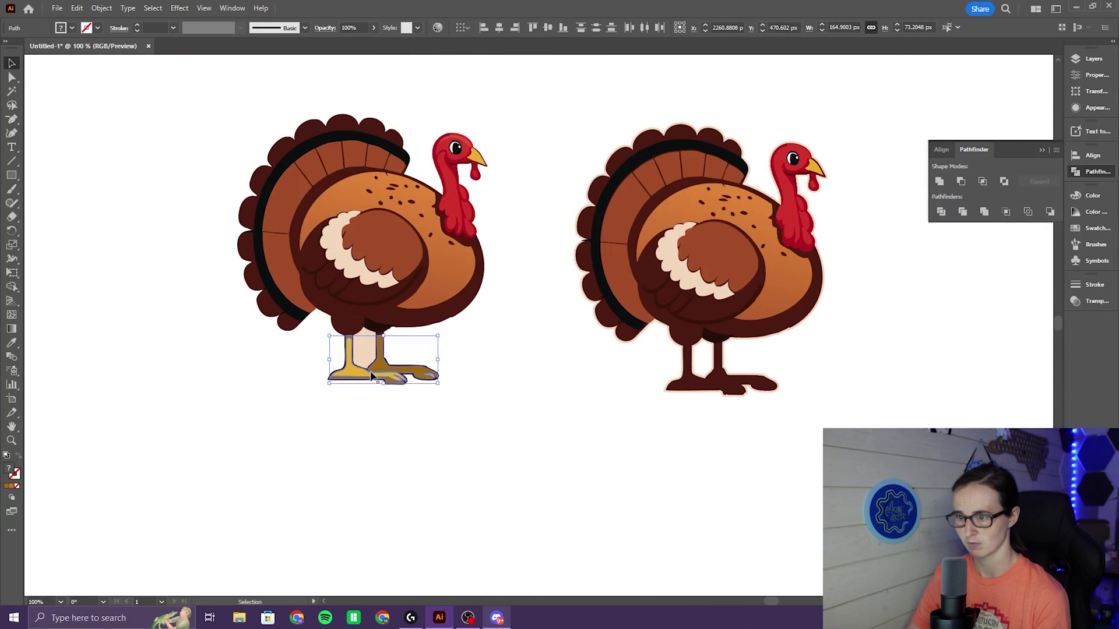
drag(379, 369, 723, 376)
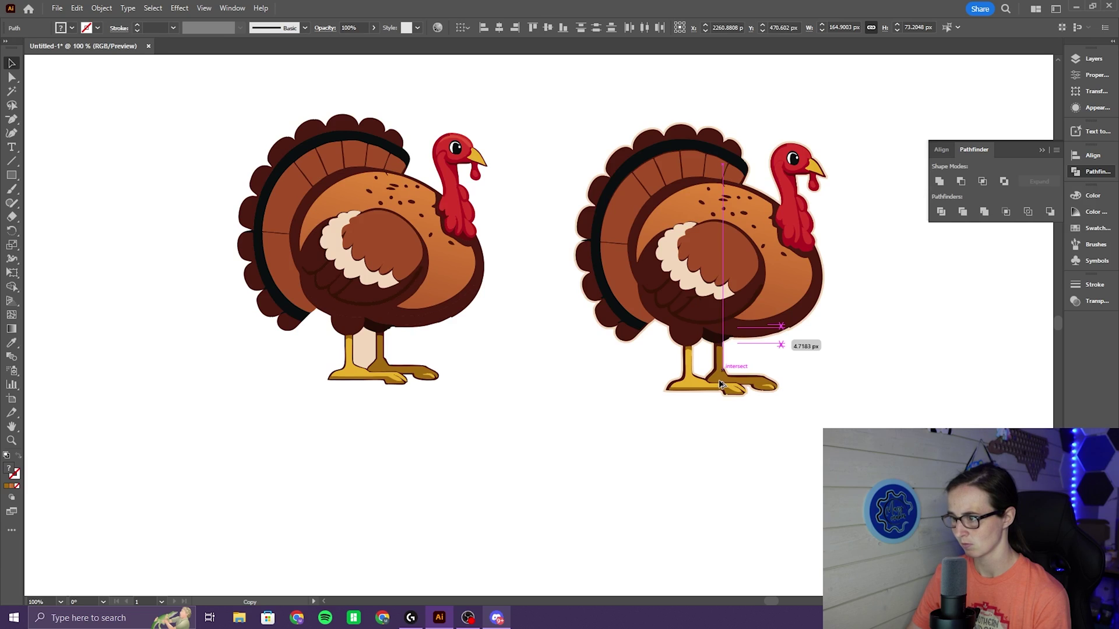
scroll(669, 374, down, 1)
click(669, 374)
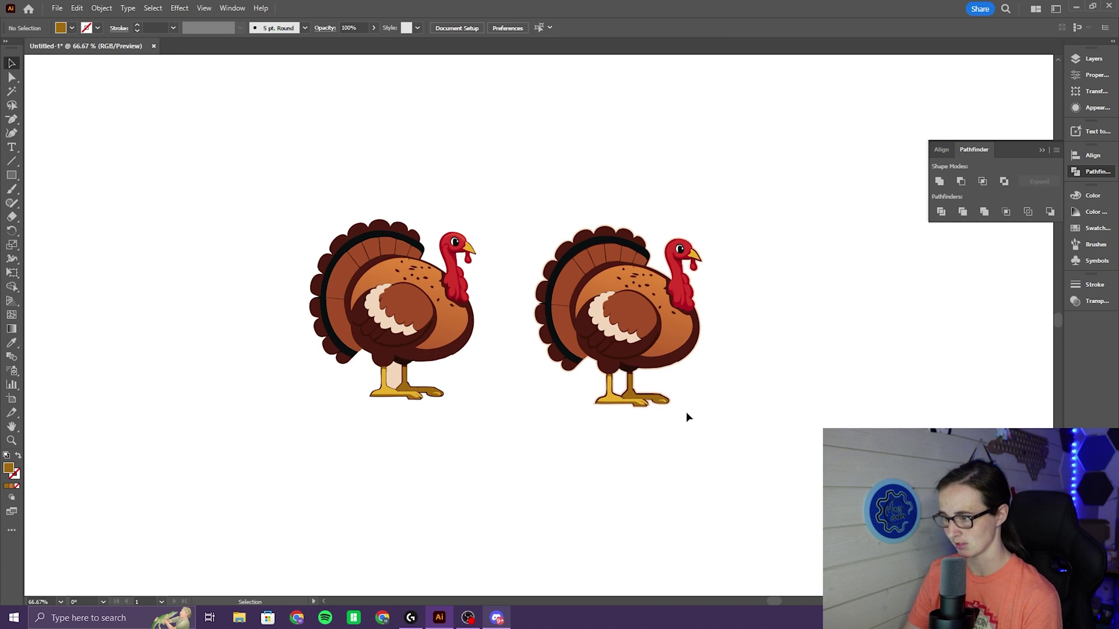
- Add a two-line 'HAPPY THANKSGIVING' text object beside the turkeys
scroll(699, 407, up, 2)
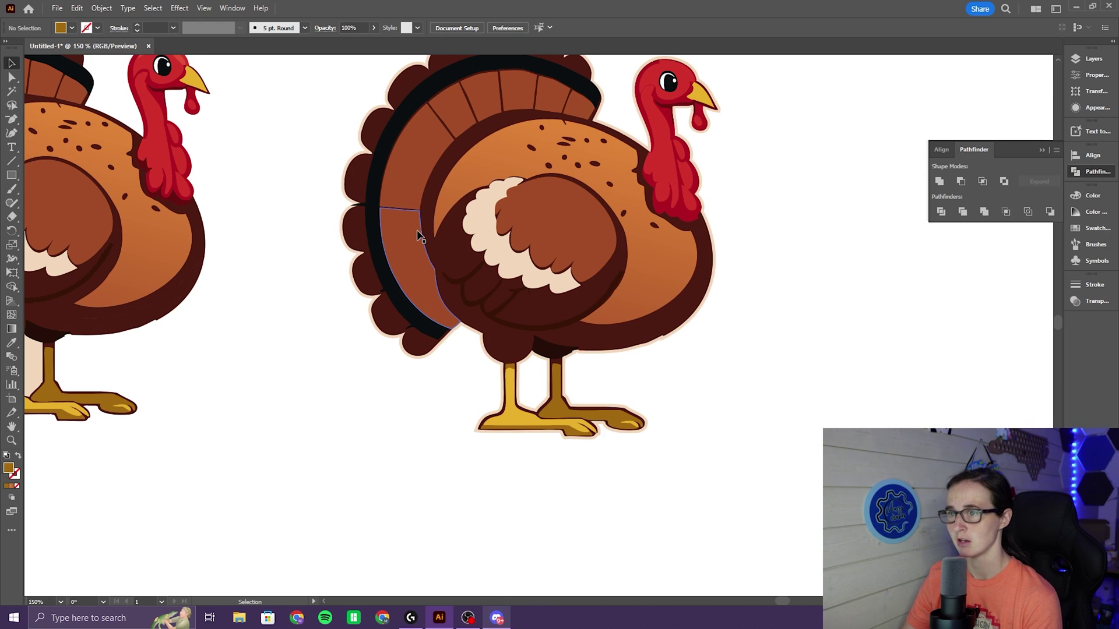
scroll(737, 337, down, 2)
drag(756, 347, 639, 334)
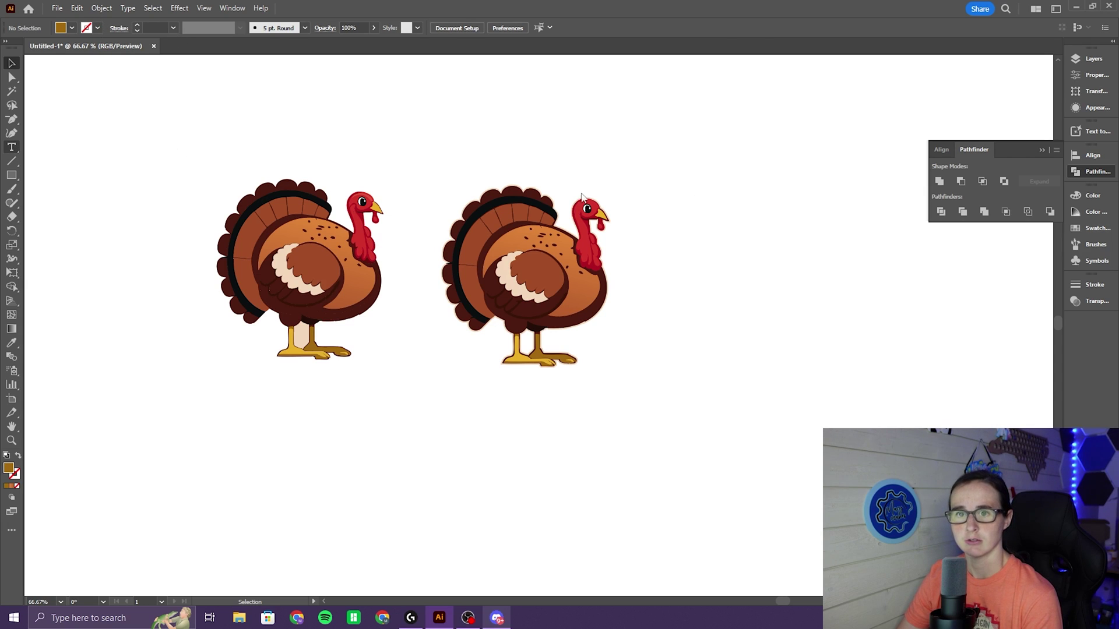
click(670, 148)
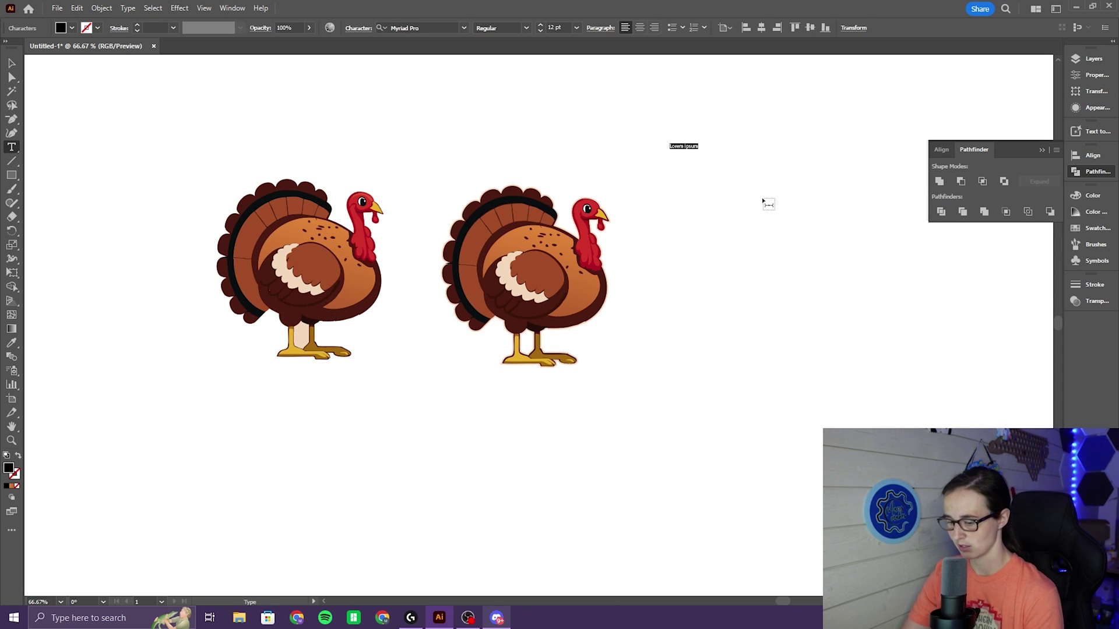
key(BackSpace)
text(HAPPY THANKSGIVING)
key(Escape)
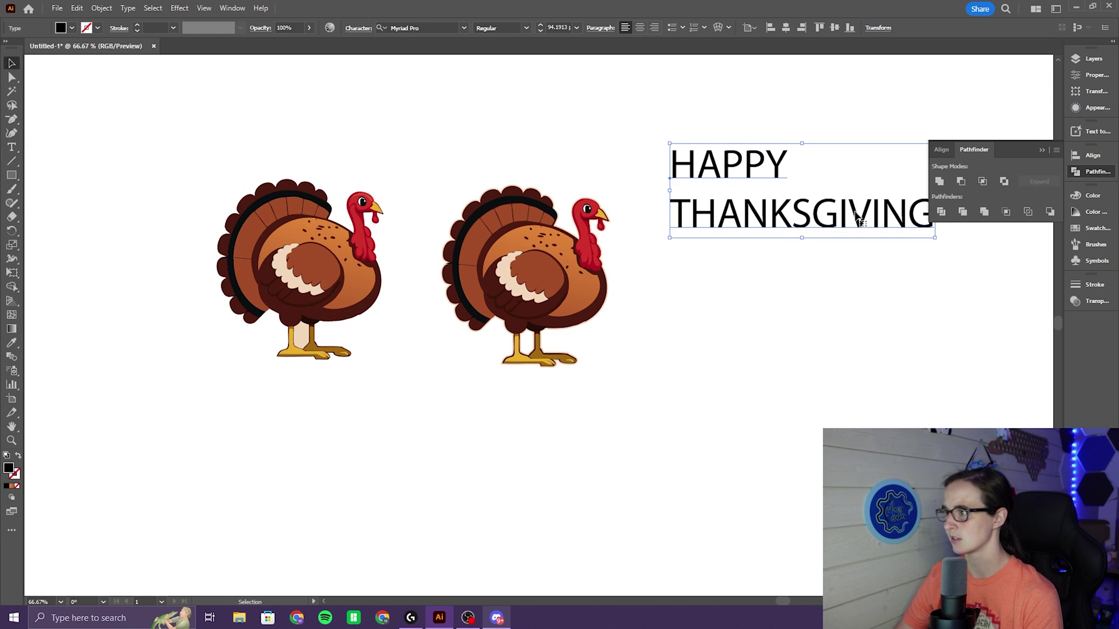
- Move the text below the turkeys and begin a Chrome search for Thanksgiving fonts
drag(846, 194, 814, 473)
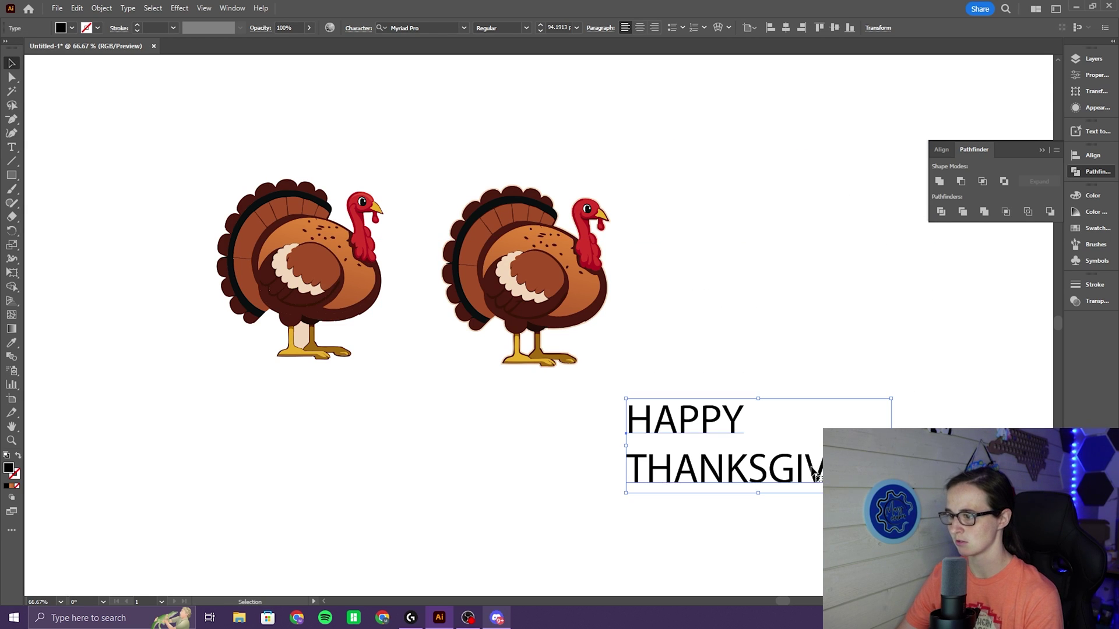
click(296, 618)
click(279, 31)
- Search 'THANKSGIVING FONT' and open the 1001 Fonts Thanksgiving Fonts list
text(THANKSGIVING FONT)
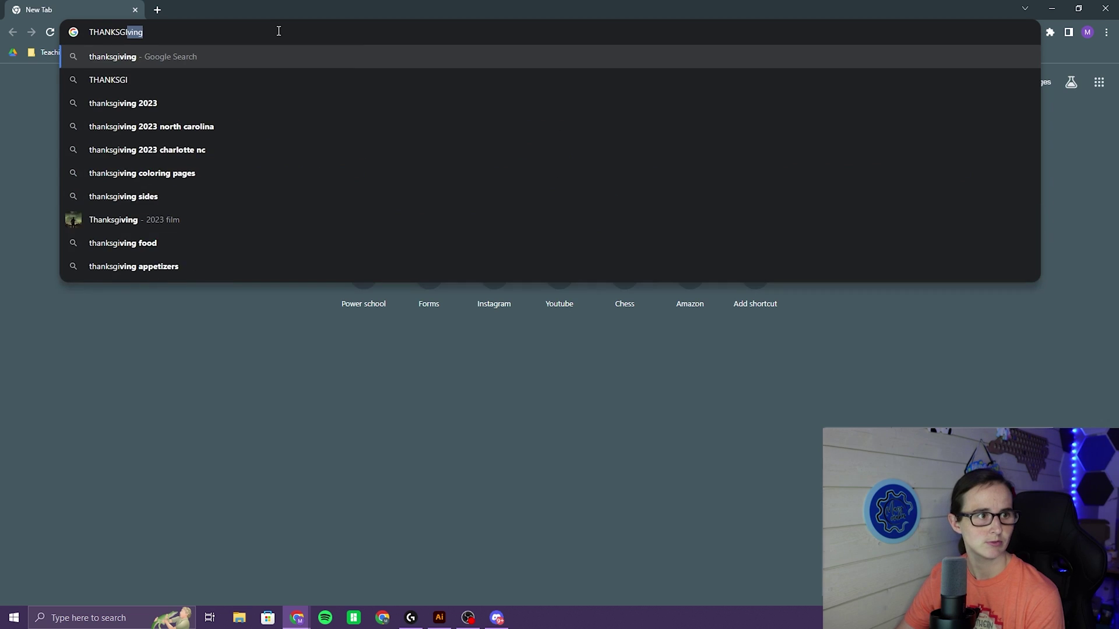
key(Return)
click(402, 247)
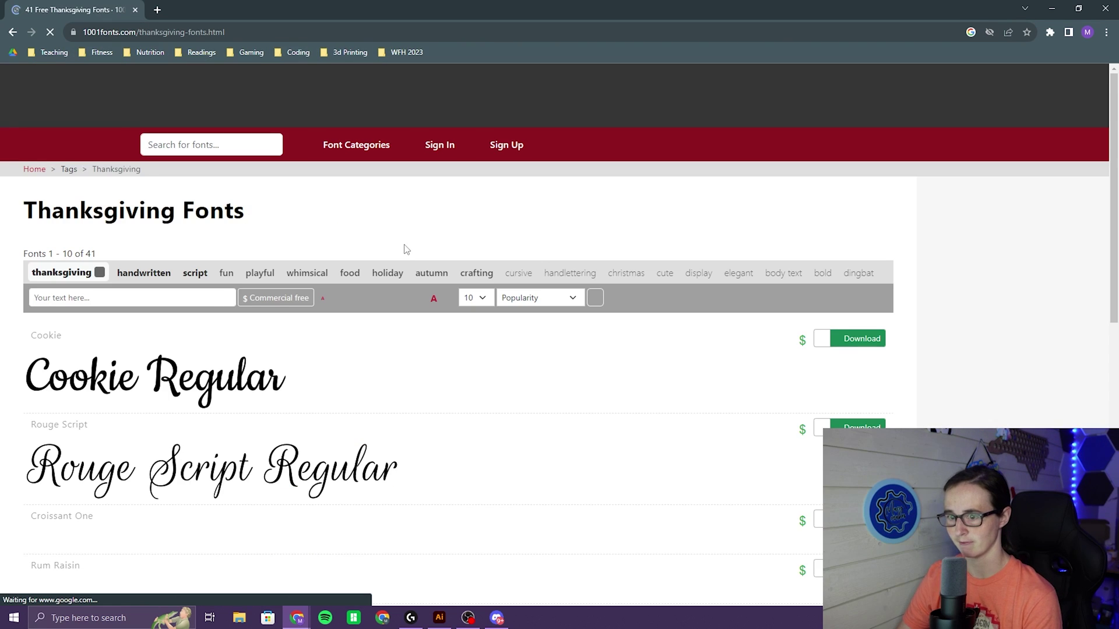
scroll(445, 385, down, 5)
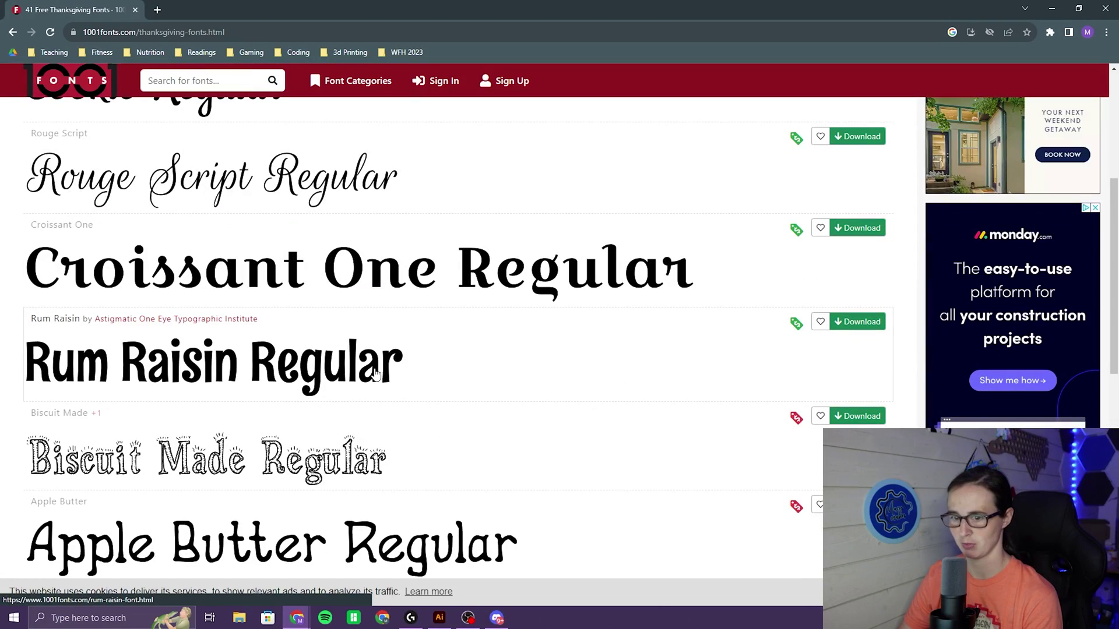
scroll(412, 375, down, 2)
scroll(423, 323, down, 7)
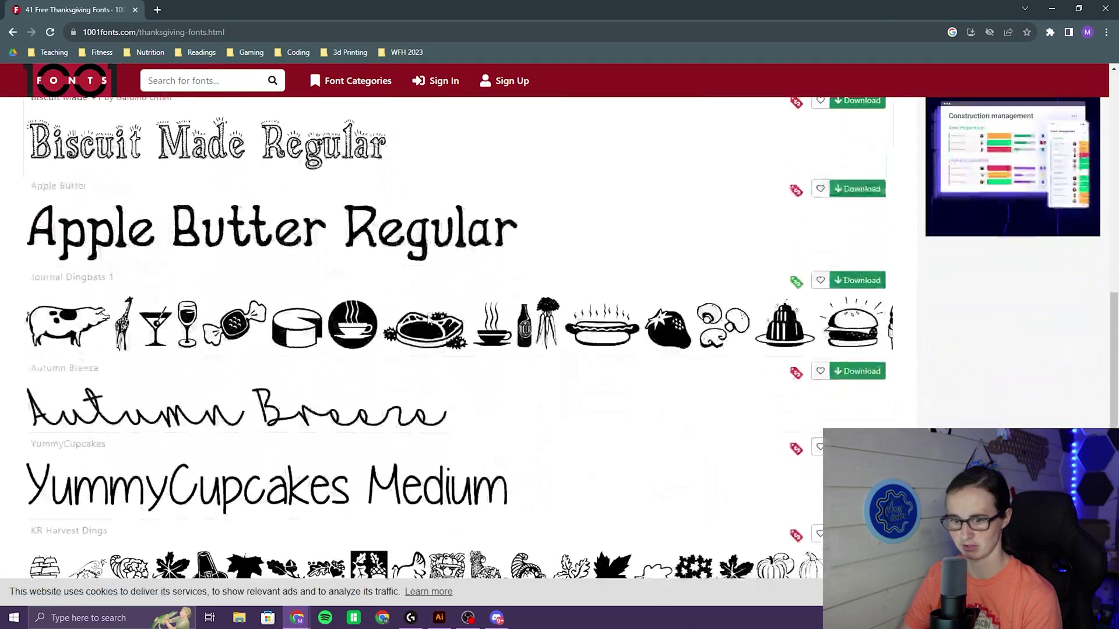
scroll(452, 326, up, 6)
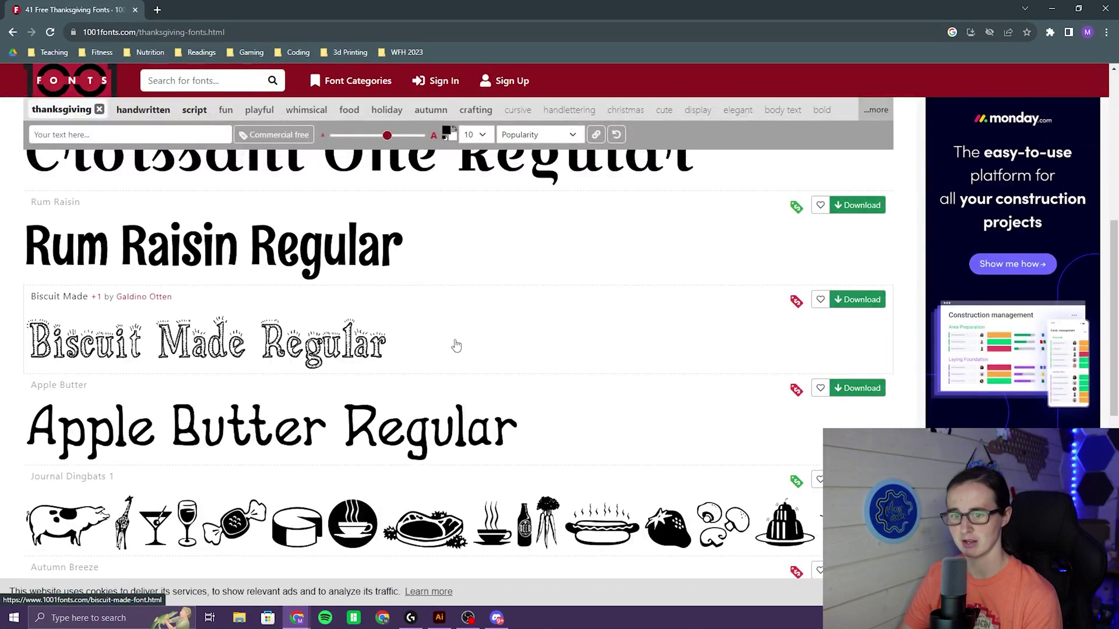
scroll(457, 346, up, 6)
- Preview every font with the text HAPPY THANKSGIVING, then return to the Illustrator turkey artwork
click(117, 298)
text(HAPPY THANKSGIVING)
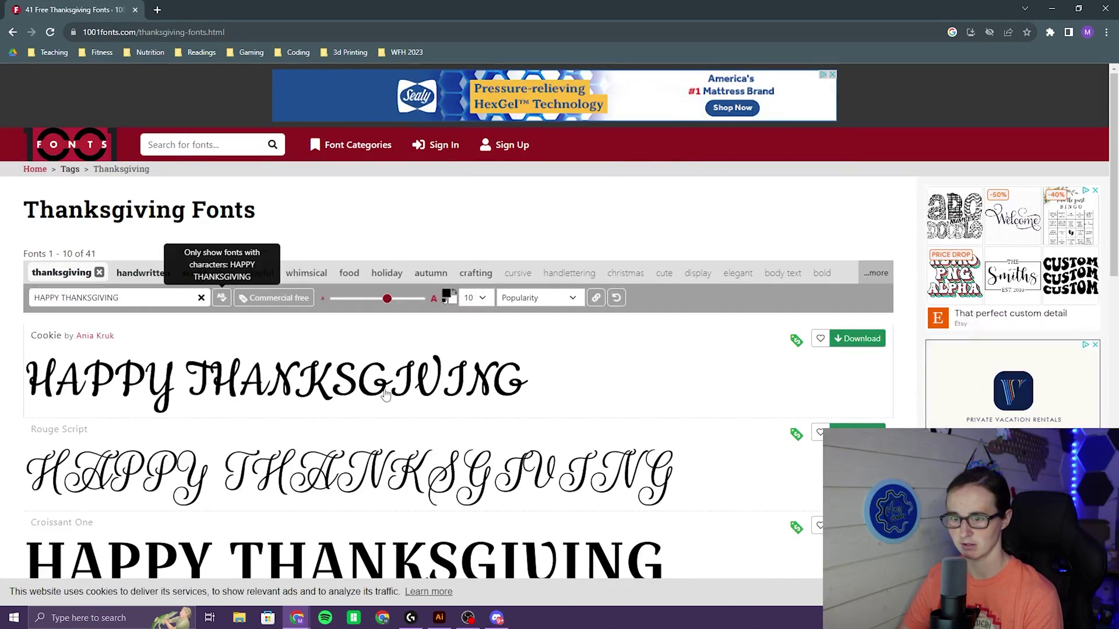
scroll(396, 402, down, 3)
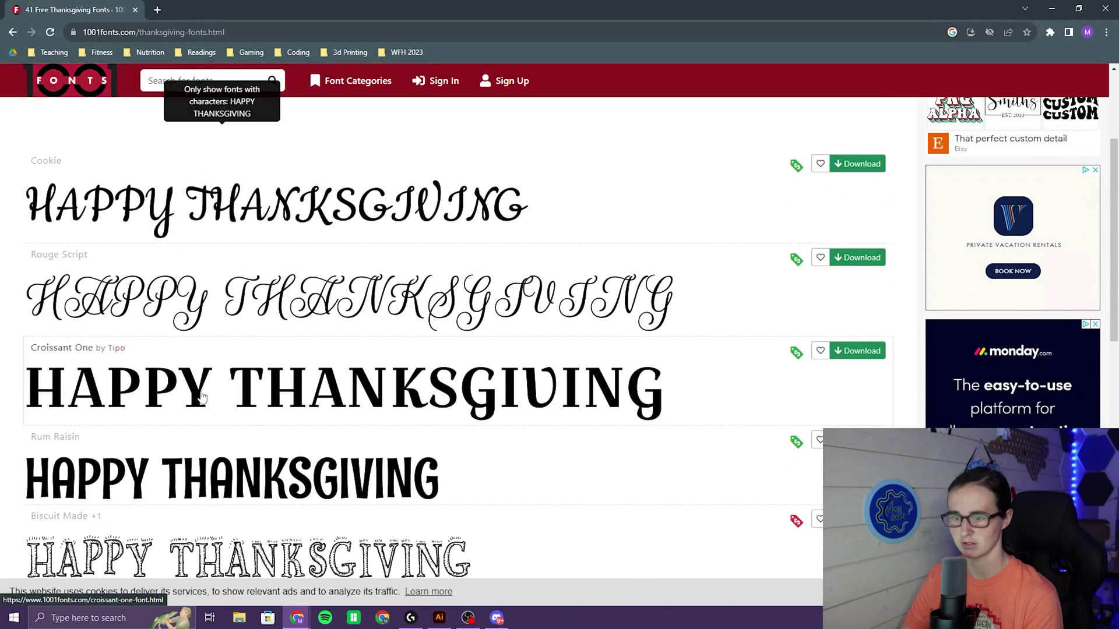
scroll(231, 365, down, 2)
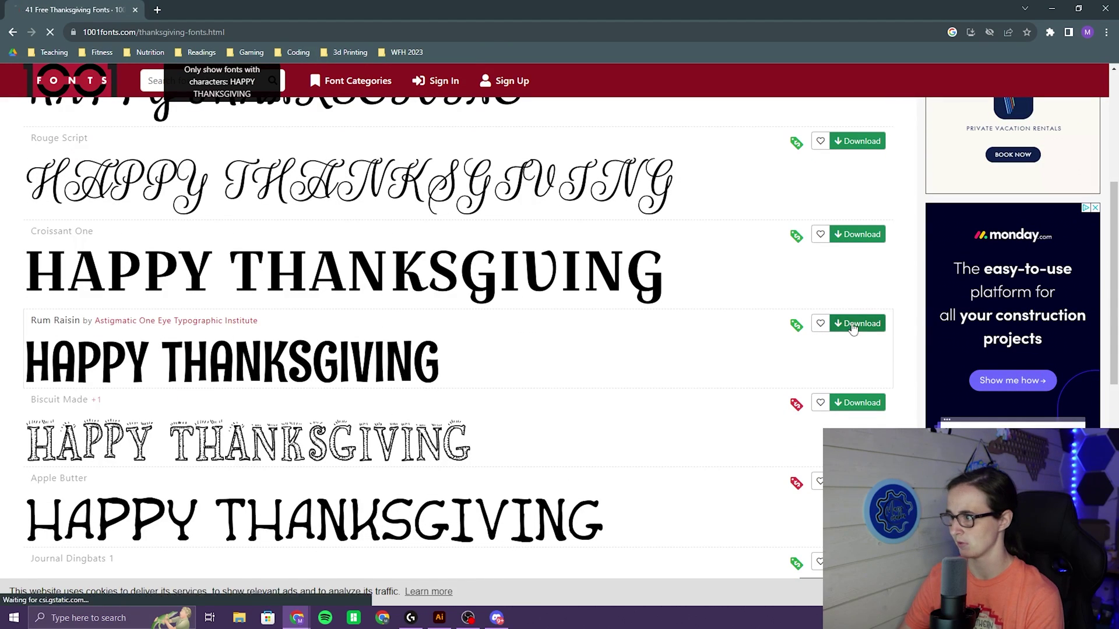
click(440, 618)
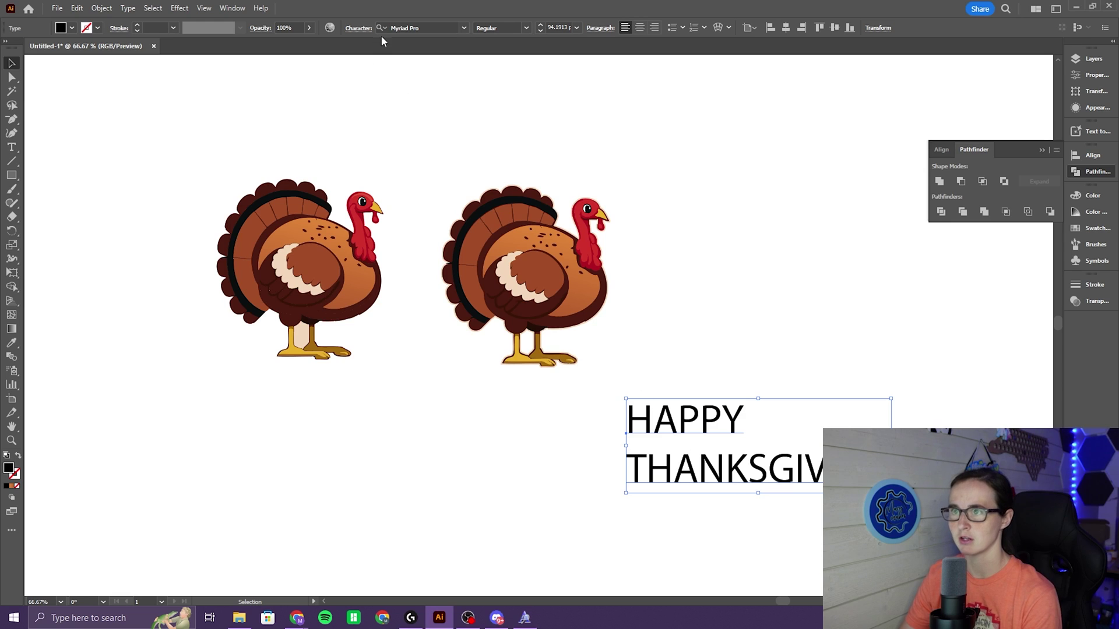
- Set the greeting's font to Rum Raisin and move it to the top right
click(359, 28)
text(Rum Raisin)
key(Return)
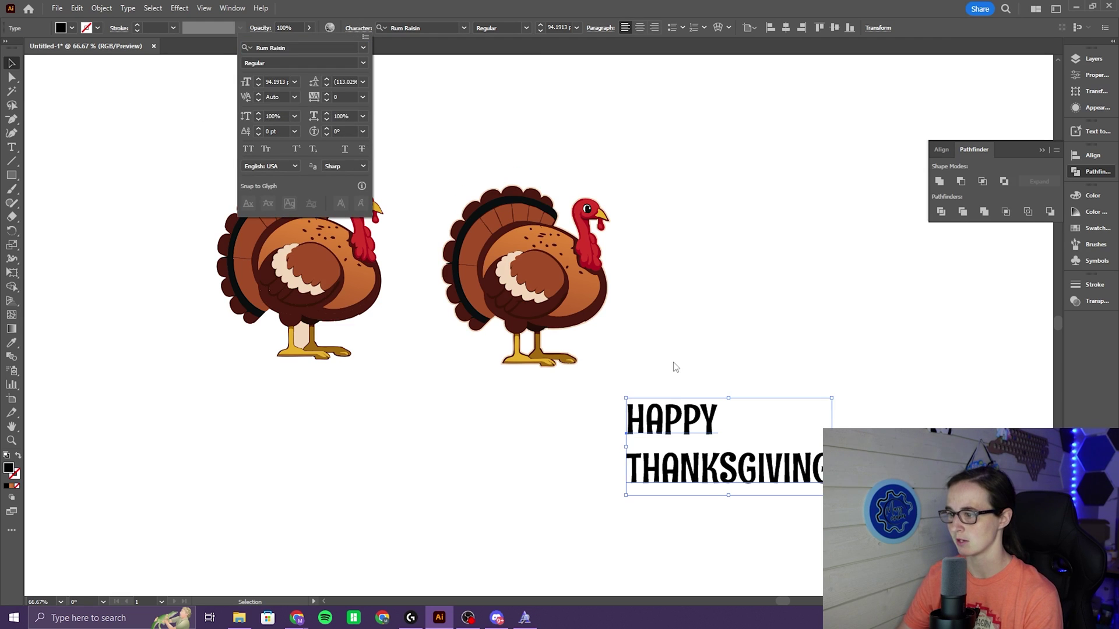
drag(696, 420, 759, 116)
- Make two copies of the greeting, outline the letters, and place the lowest copy's H on the second turkey
drag(758, 115, 775, 272)
key(ctrl+shift+o)
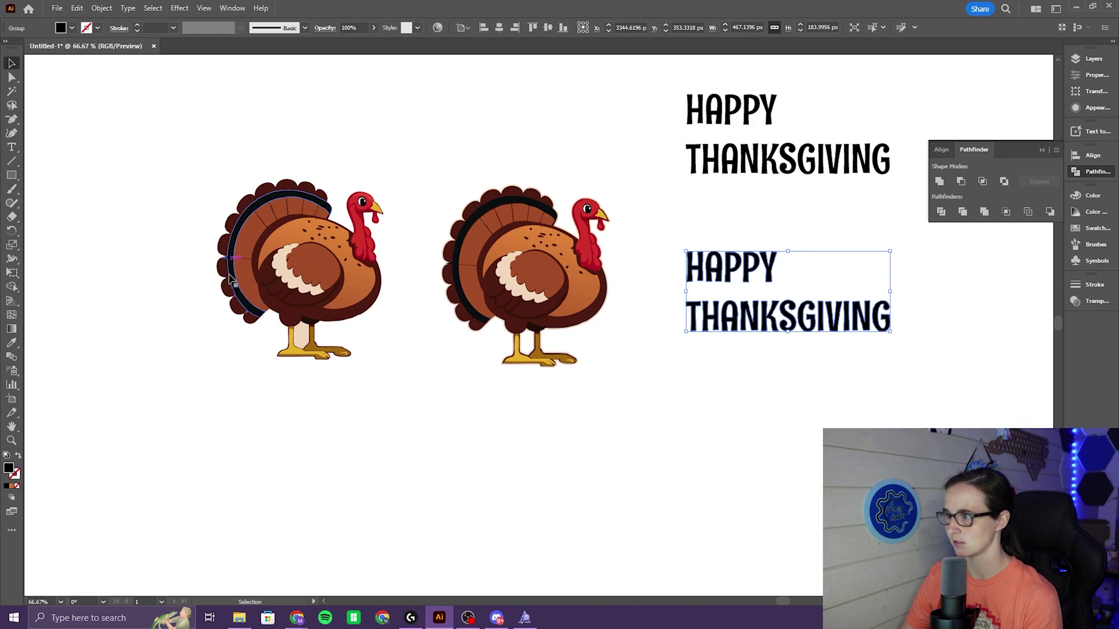
drag(704, 332, 687, 460)
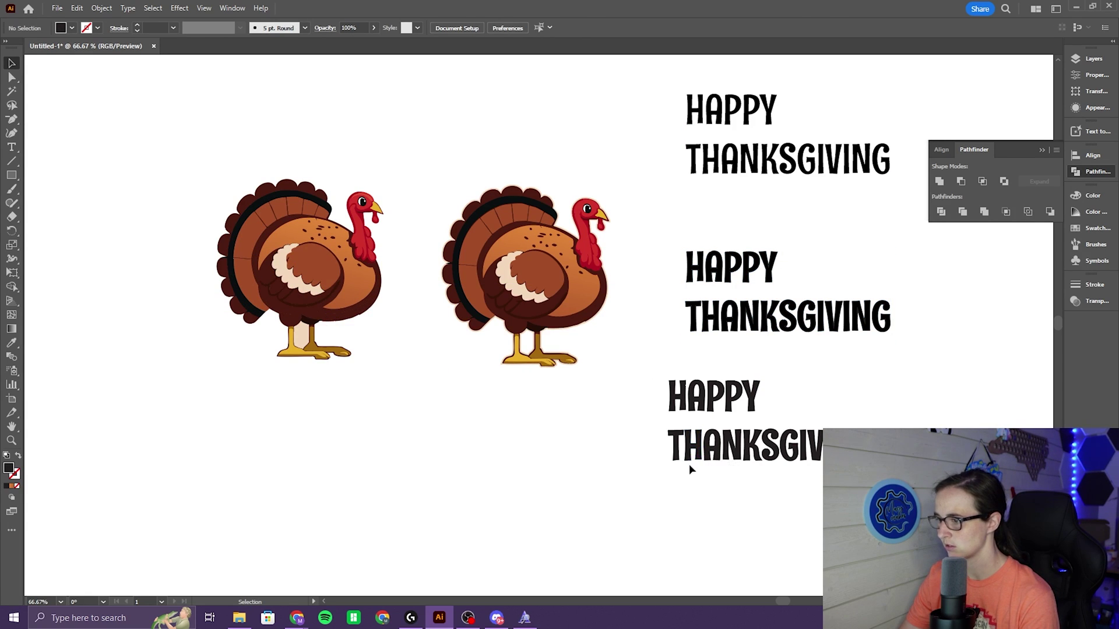
right_click(689, 464)
key(Escape)
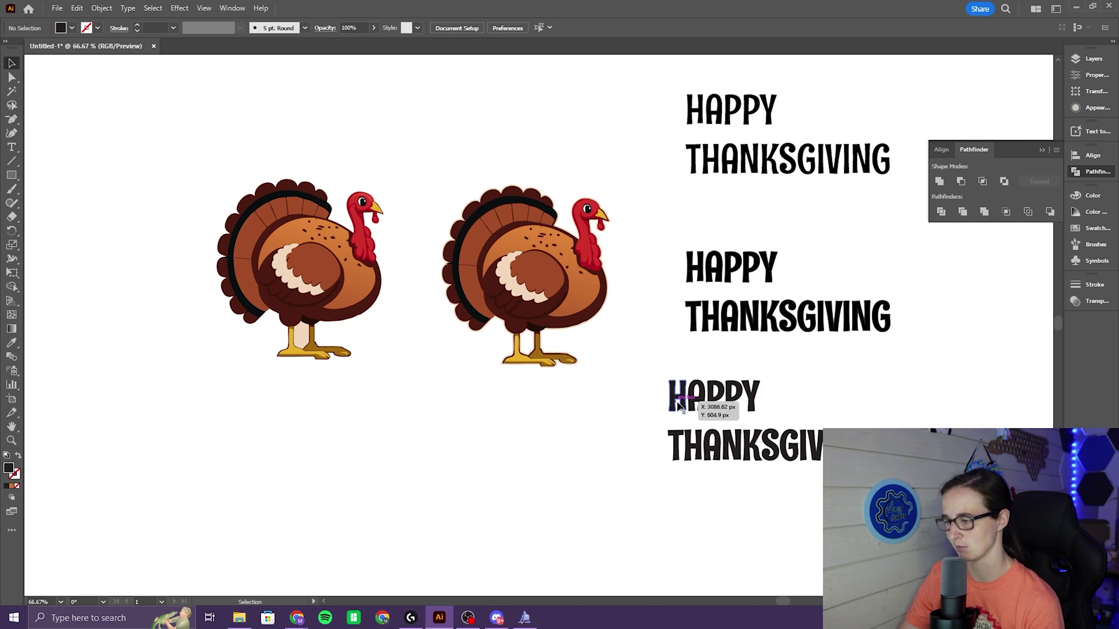
drag(679, 407, 552, 313)
- Shrink the H and colour it a darker crimson sampled from the wattle red
drag(561, 218, 556, 222)
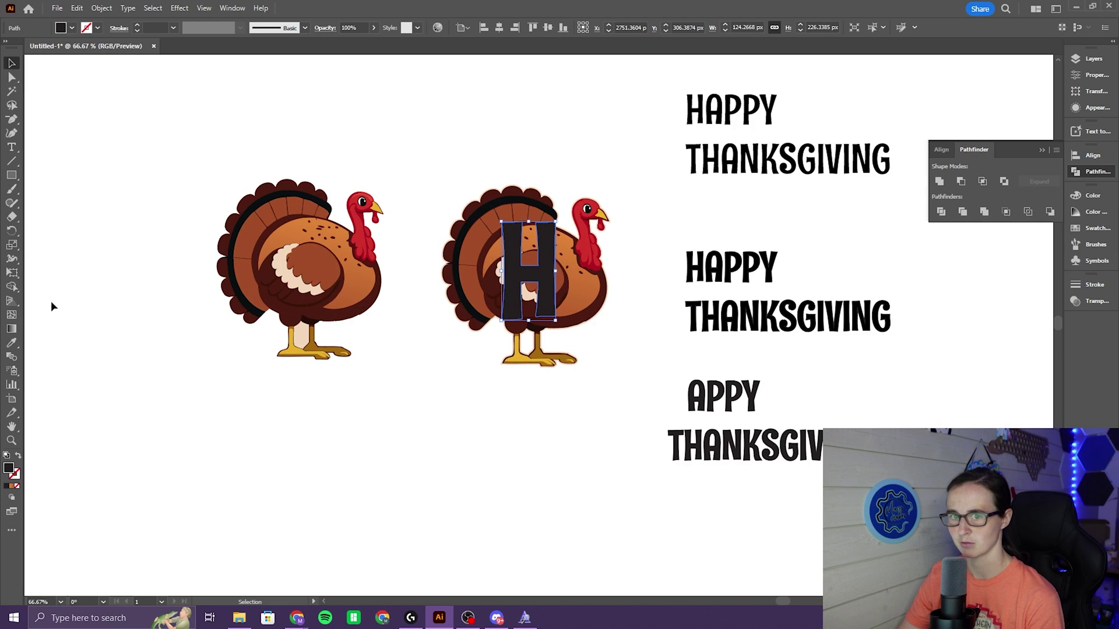
click(11, 342)
click(605, 427)
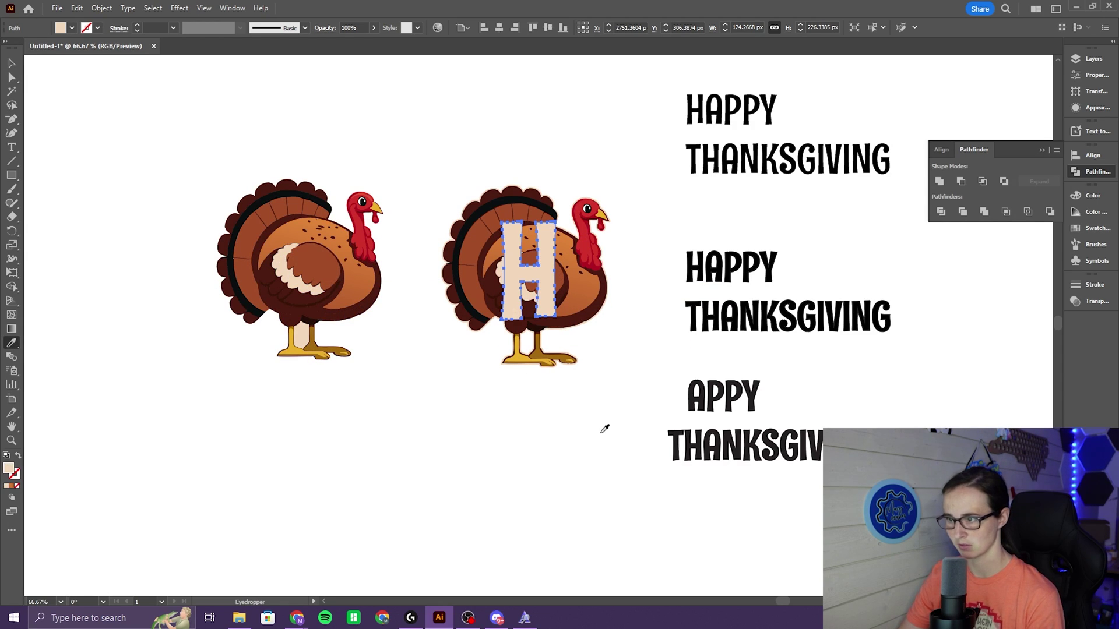
click(588, 245)
click(590, 251)
key(v)
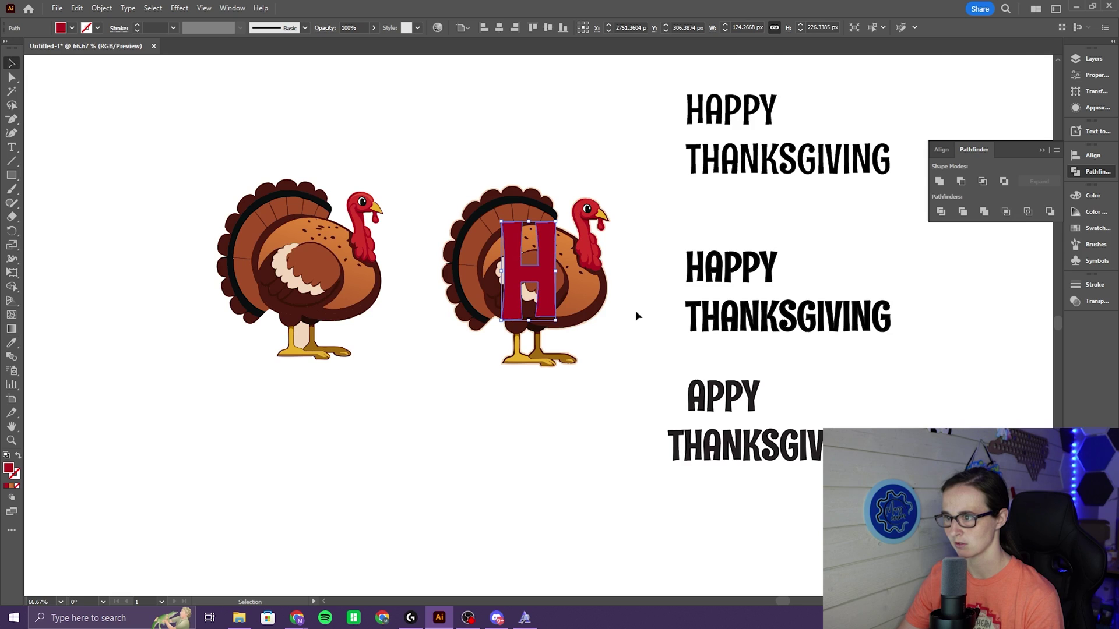
- Delete the third turkey's inner body details, leaving a plain dark body
scroll(610, 336, up, 1)
drag(513, 236, 344, 439)
scroll(652, 321, down, 5)
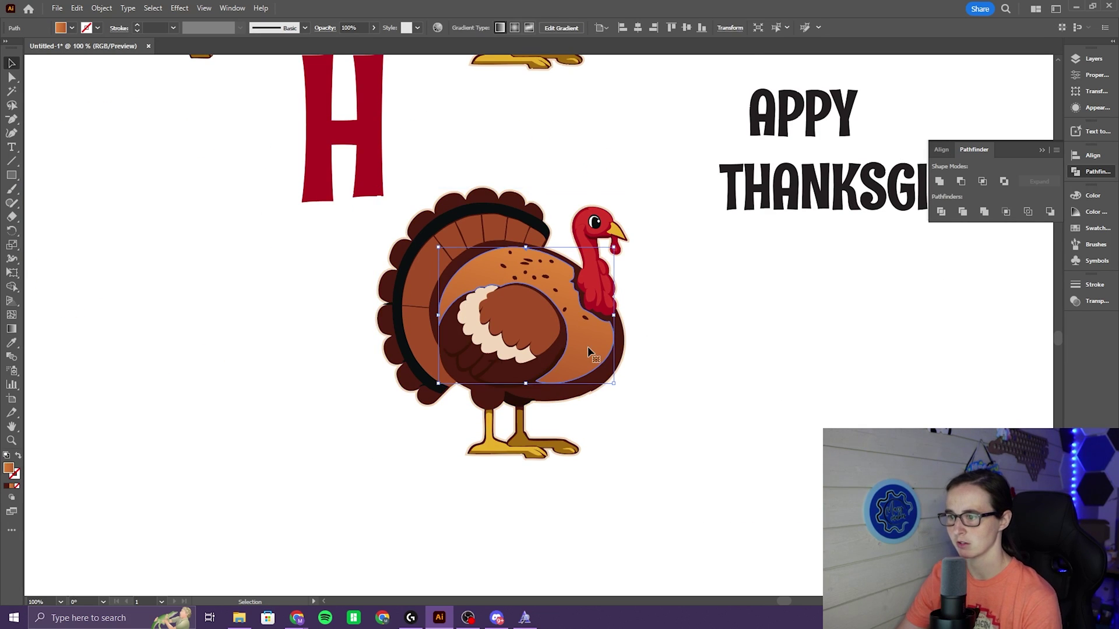
click(586, 319)
mouse_move(502, 353)
mouse_down()
mouse_move(455, 384)
mouse_move(612, 408)
mouse_up()
key(Delete)
key(F7)
- Centre the crimson H on the third turkey's maroon body
scroll(554, 329, down, 1)
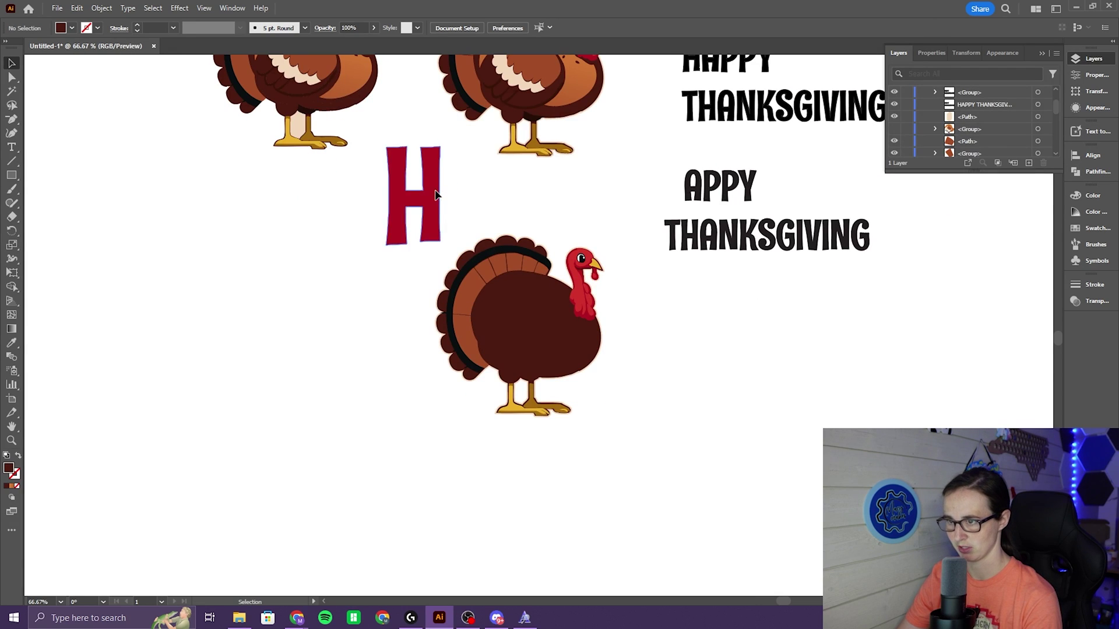
drag(436, 195, 552, 333)
click(630, 363)
scroll(630, 363, down, 1)
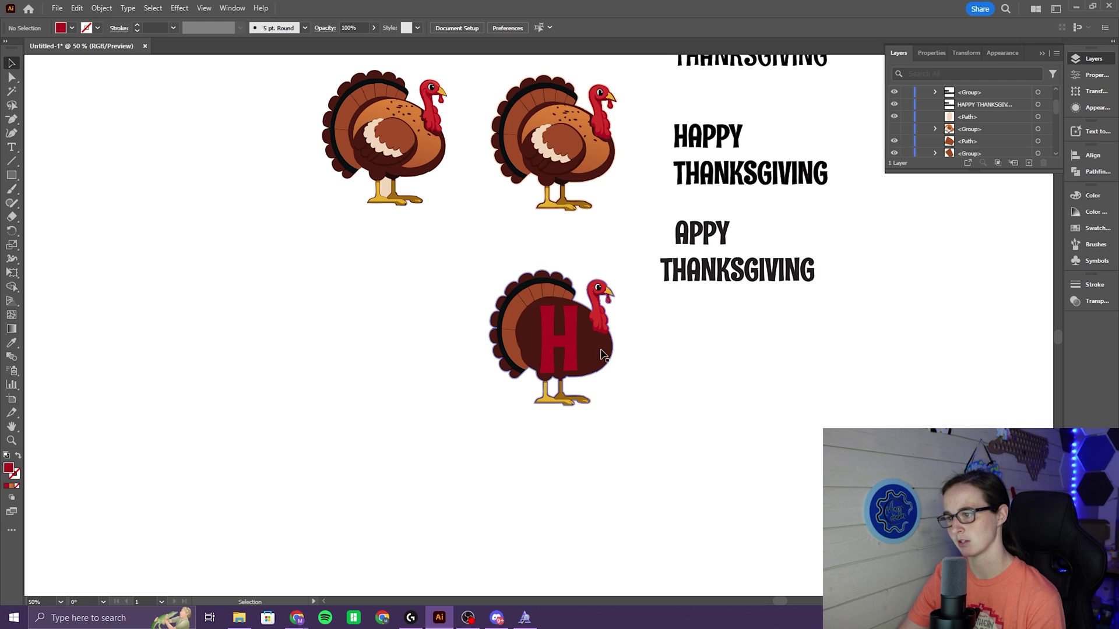
scroll(583, 330, up, 4)
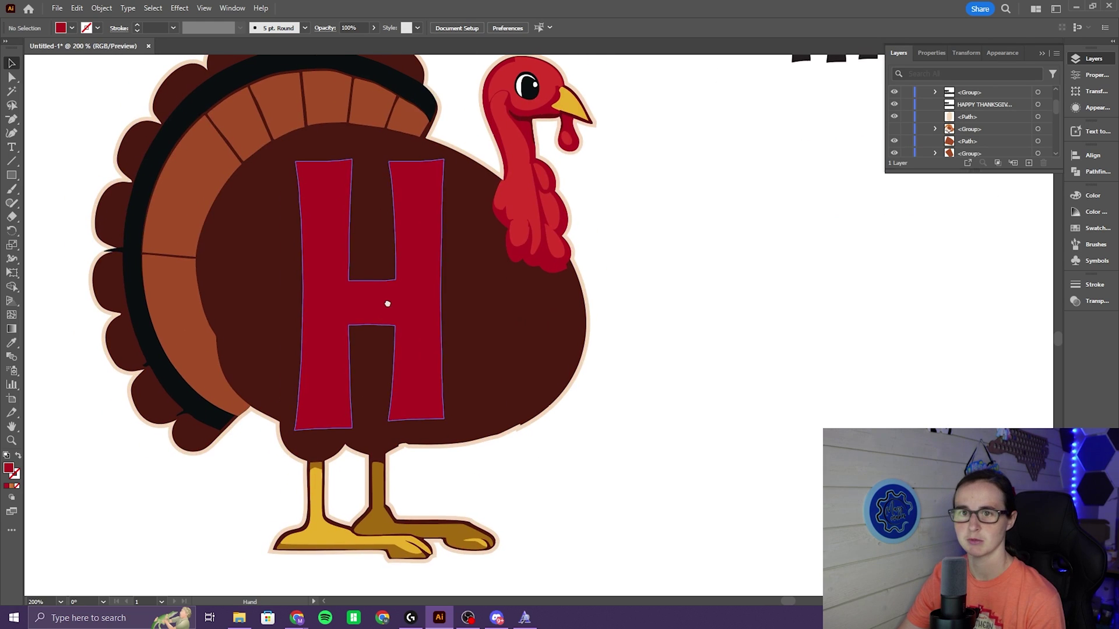
click(12, 133)
- Trace a closed shape over the body area right of the H, down along the belly
click(457, 165)
click(495, 181)
click(489, 205)
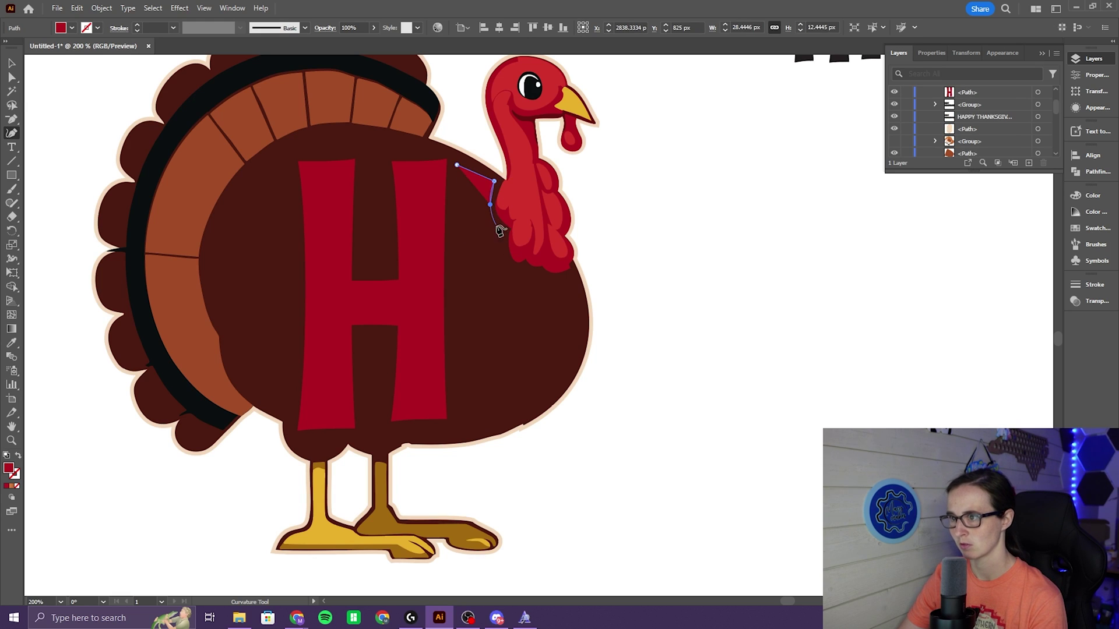
click(502, 231)
click(500, 257)
click(522, 270)
click(543, 285)
click(574, 278)
click(575, 346)
click(502, 412)
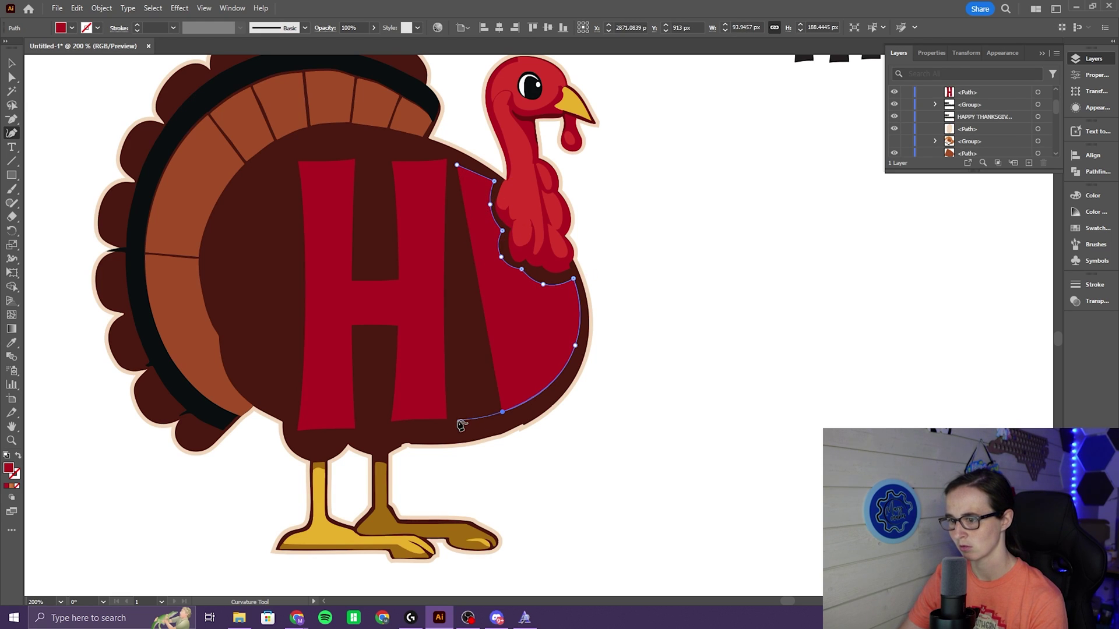
click(457, 165)
- Trace a closed shape over the body area left of the H, up toward the tail
click(286, 407)
click(251, 380)
click(235, 333)
click(211, 268)
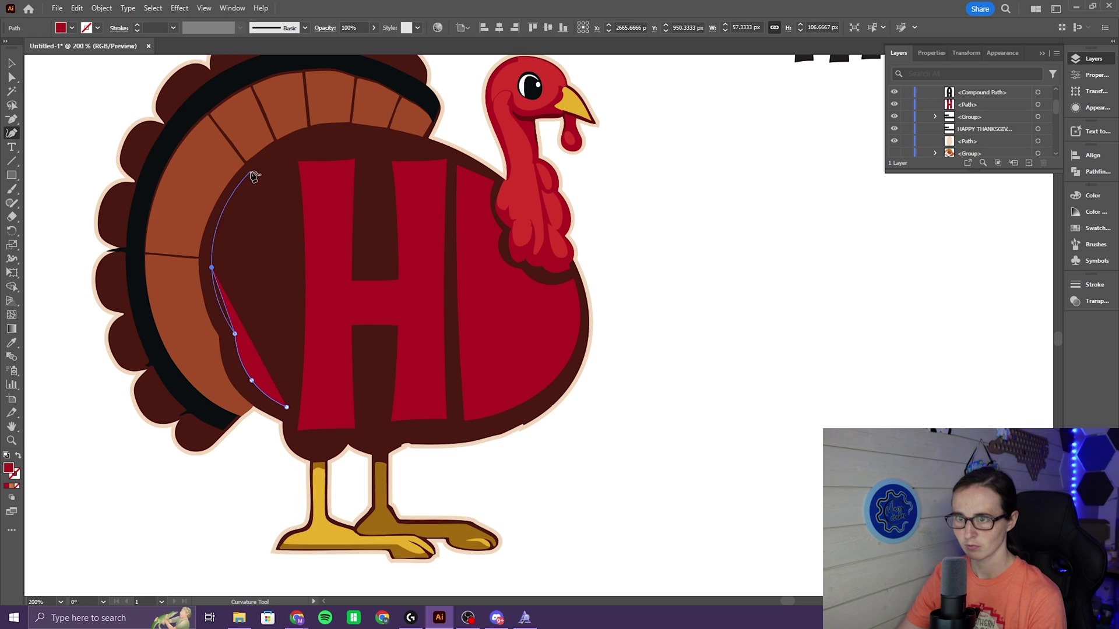
click(250, 171)
click(266, 158)
click(288, 146)
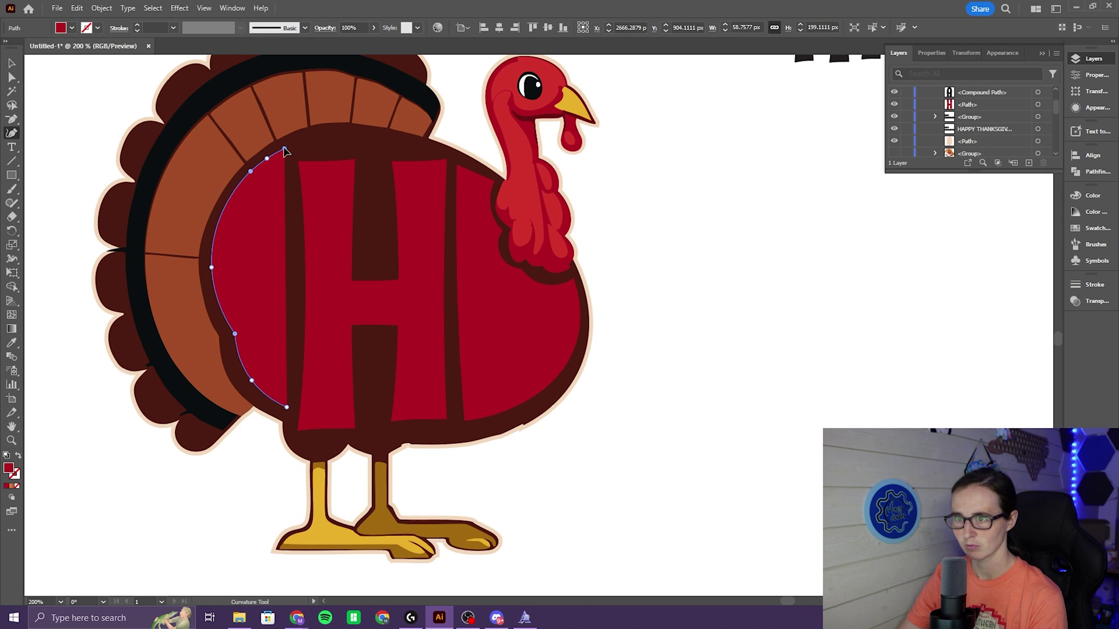
click(287, 407)
- Draw a scalloped feather line down the left side of the H
drag(282, 191, 325, 230)
click(320, 221)
click(280, 236)
click(303, 252)
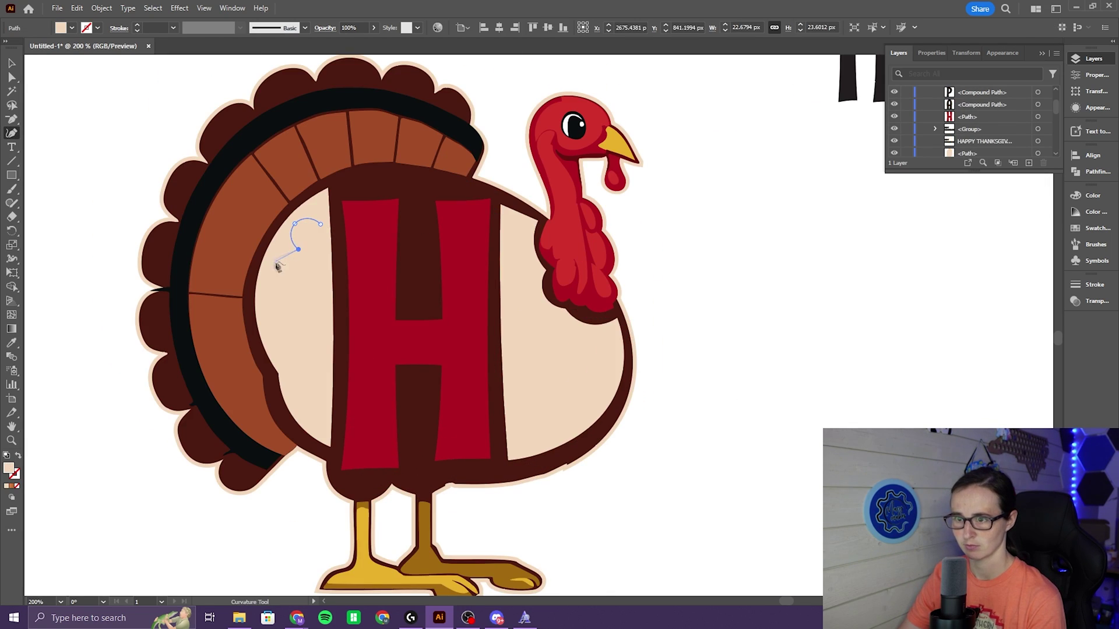
click(302, 285)
click(295, 320)
click(300, 376)
click(320, 418)
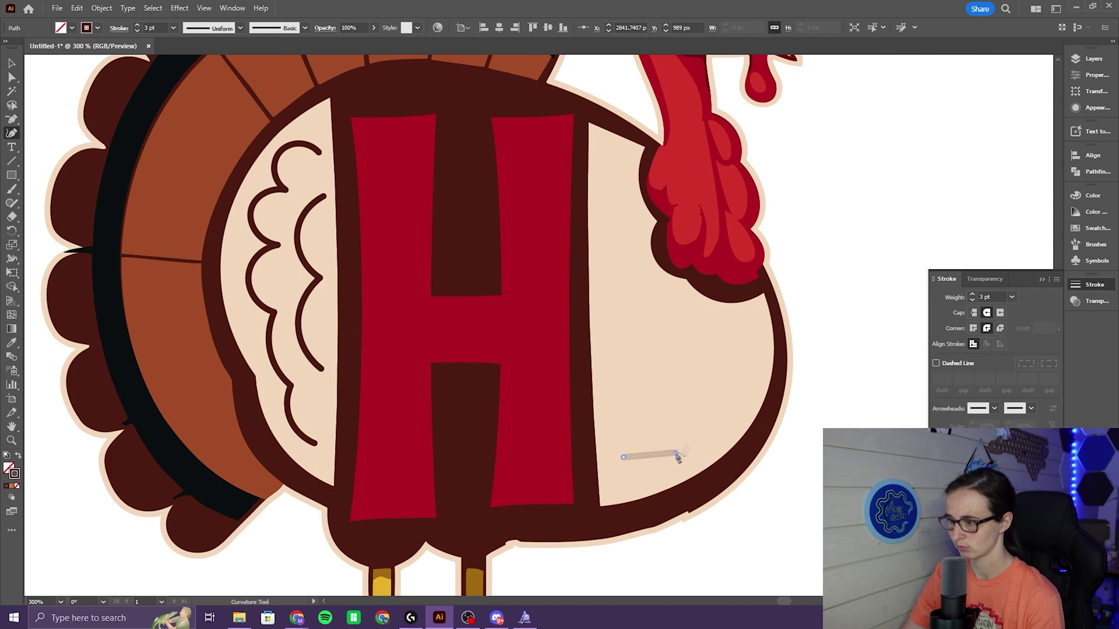
- Draw a curved scallop line on the right belly and preview a 1% Roughen on the belly patches
click(681, 416)
click(741, 353)
click(624, 394)
click(666, 379)
click(681, 337)
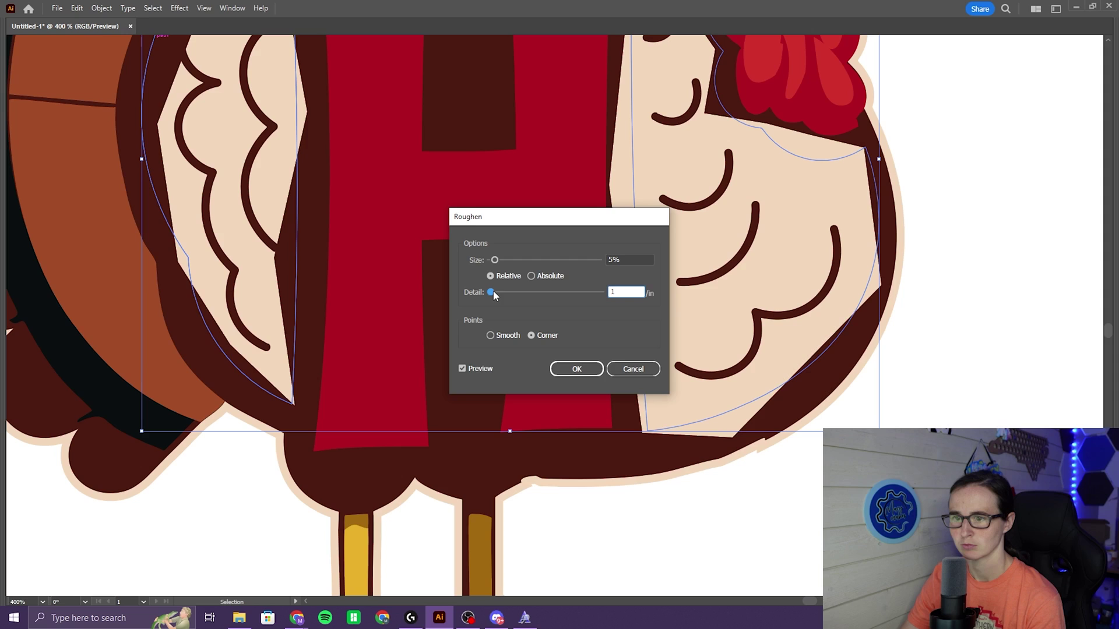
mouse_move(493, 291)
mouse_down()
mouse_move(491, 262)
mouse_move(502, 299)
mouse_up()
- Apply a 1% smooth-point Roughen to the belly patches and then to the scallop lines
click(490, 335)
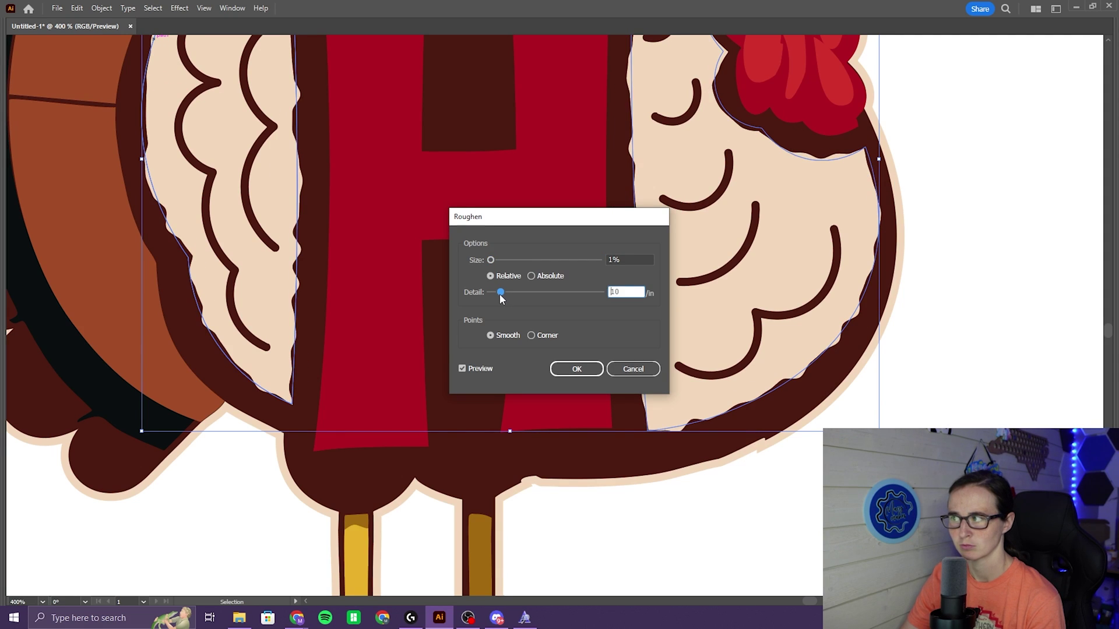
click(576, 369)
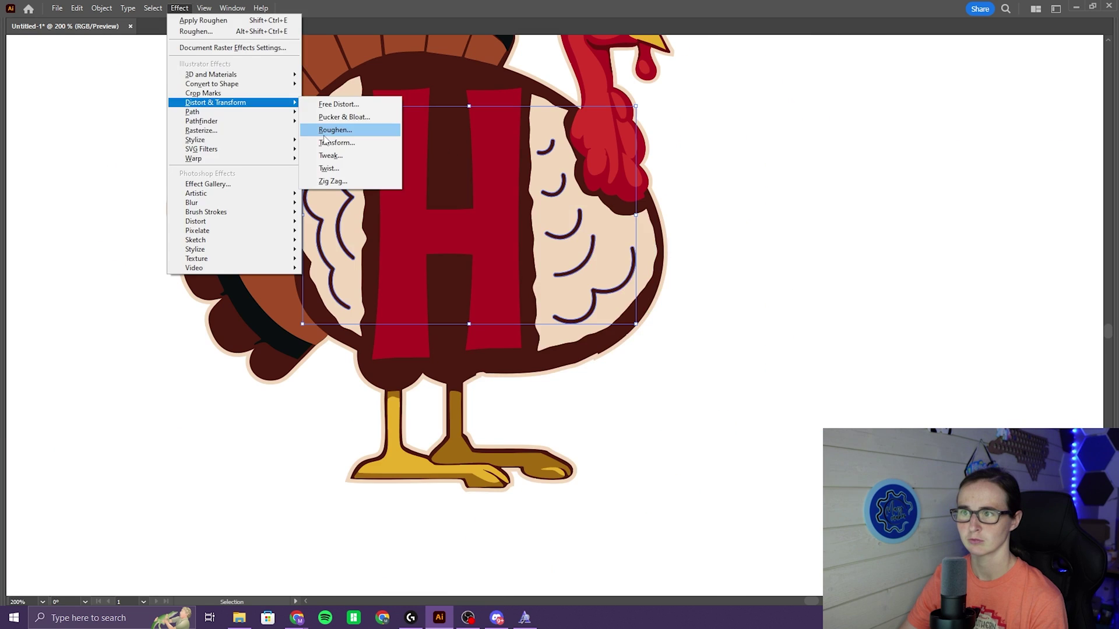
click(324, 135)
drag(492, 259, 492, 295)
click(490, 336)
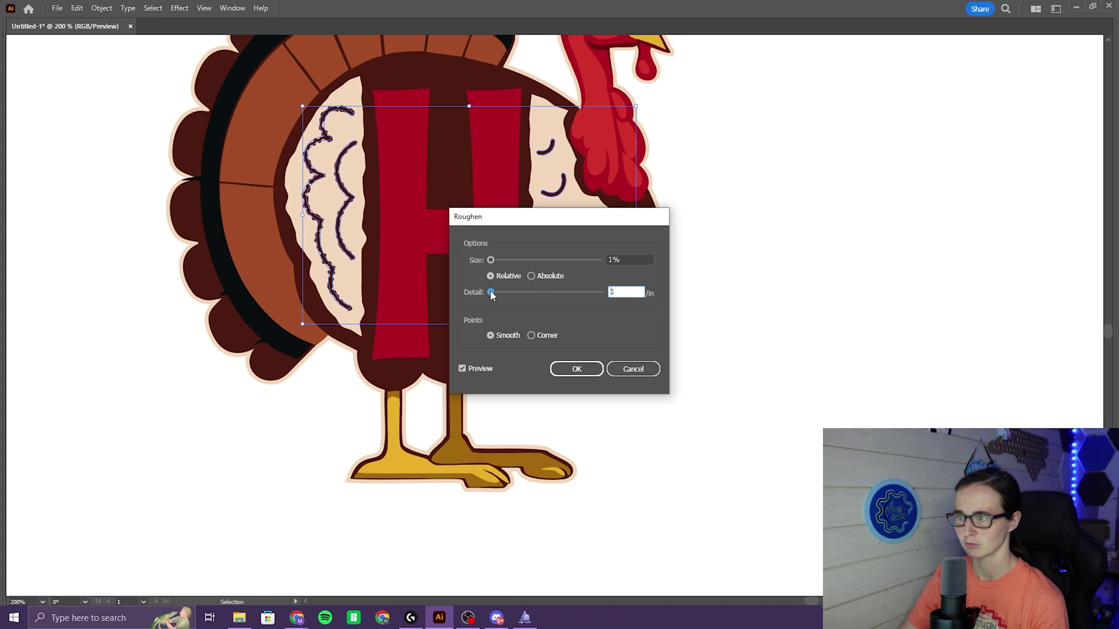
click(577, 369)
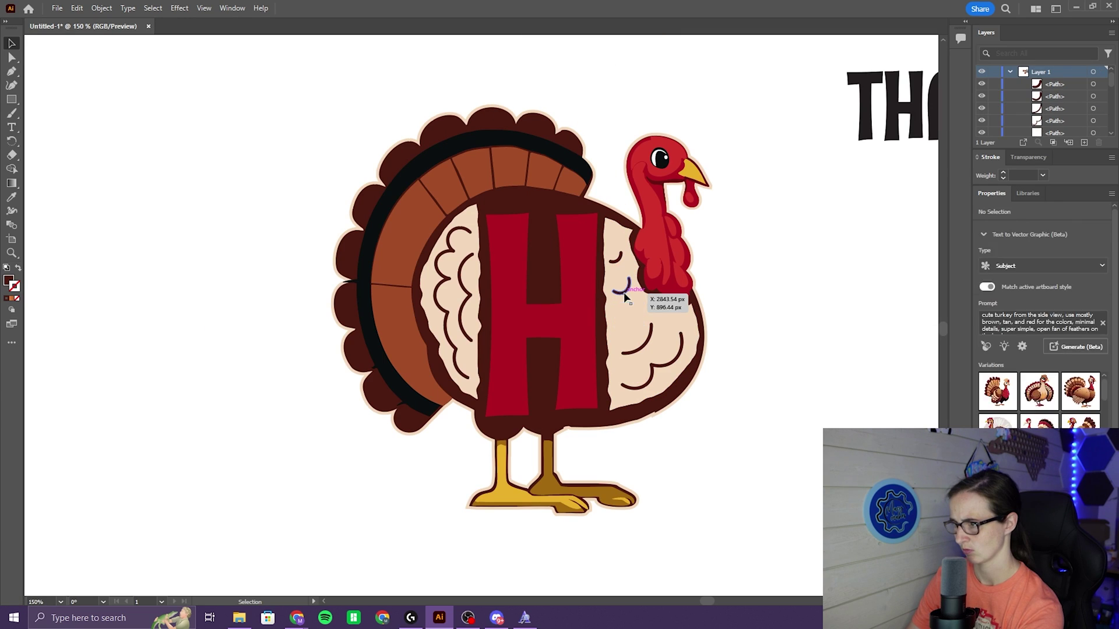
- Draw a new right-belly scallop curve with round caps and a profile tapering at both ends
click(642, 385)
click(622, 336)
click(612, 288)
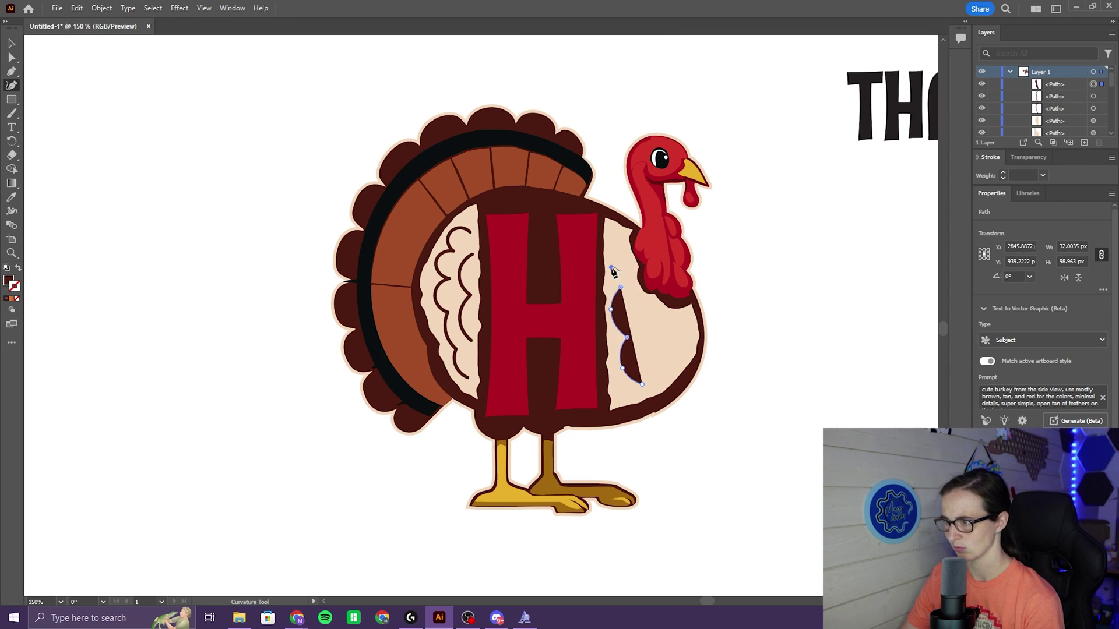
click(613, 265)
click(612, 239)
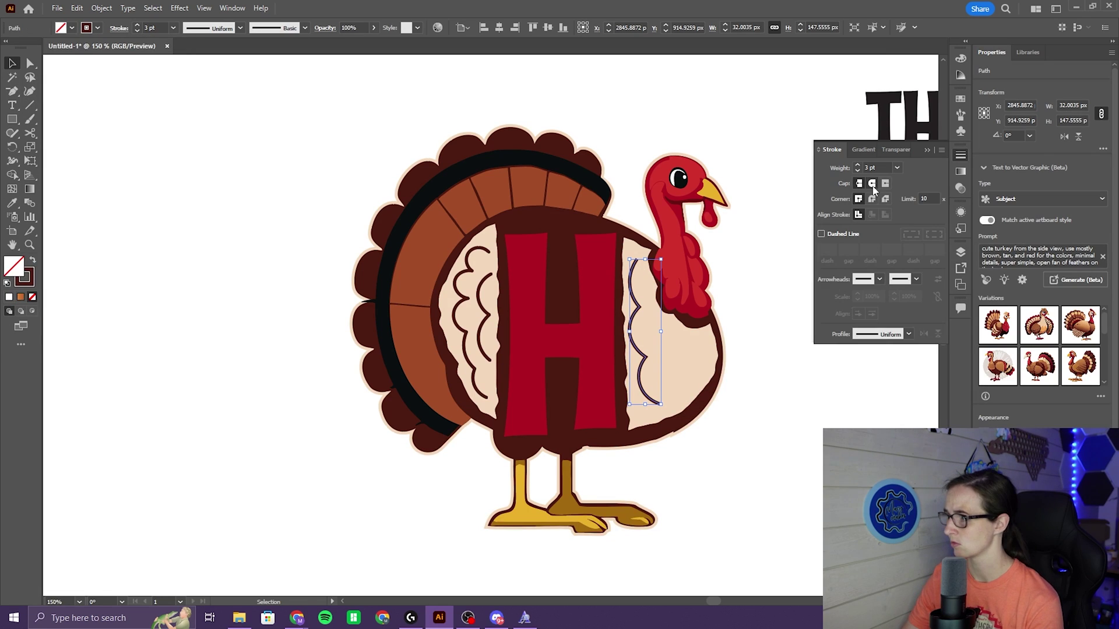
click(873, 183)
click(908, 334)
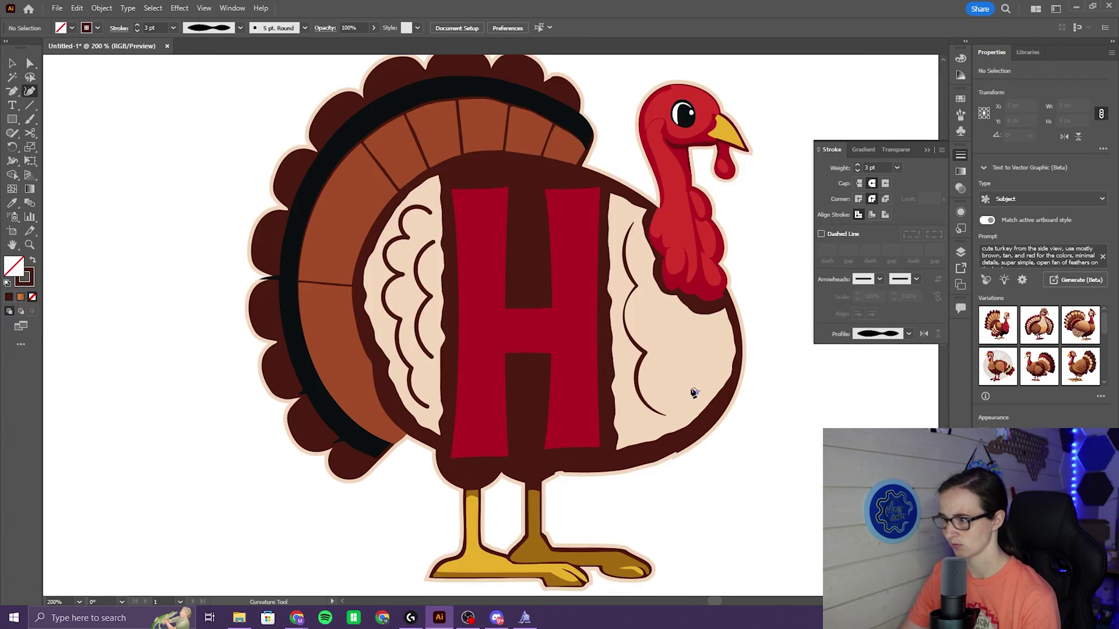
click(677, 363)
click(680, 330)
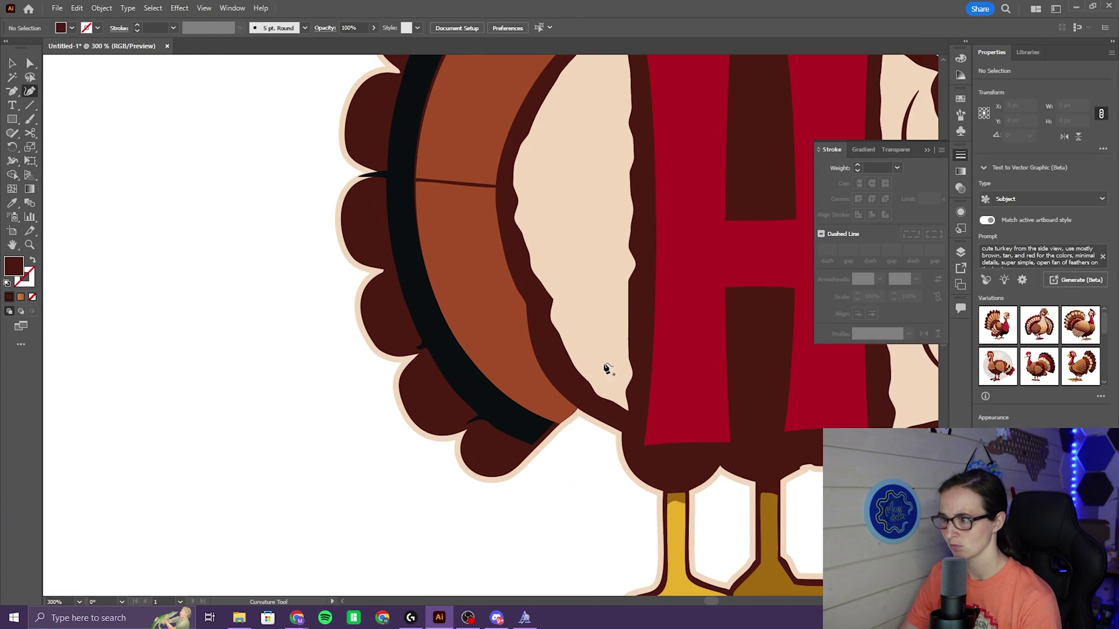
- Draw another tapered curve up the left belly patch
click(604, 363)
click(577, 325)
click(580, 289)
click(550, 261)
click(546, 198)
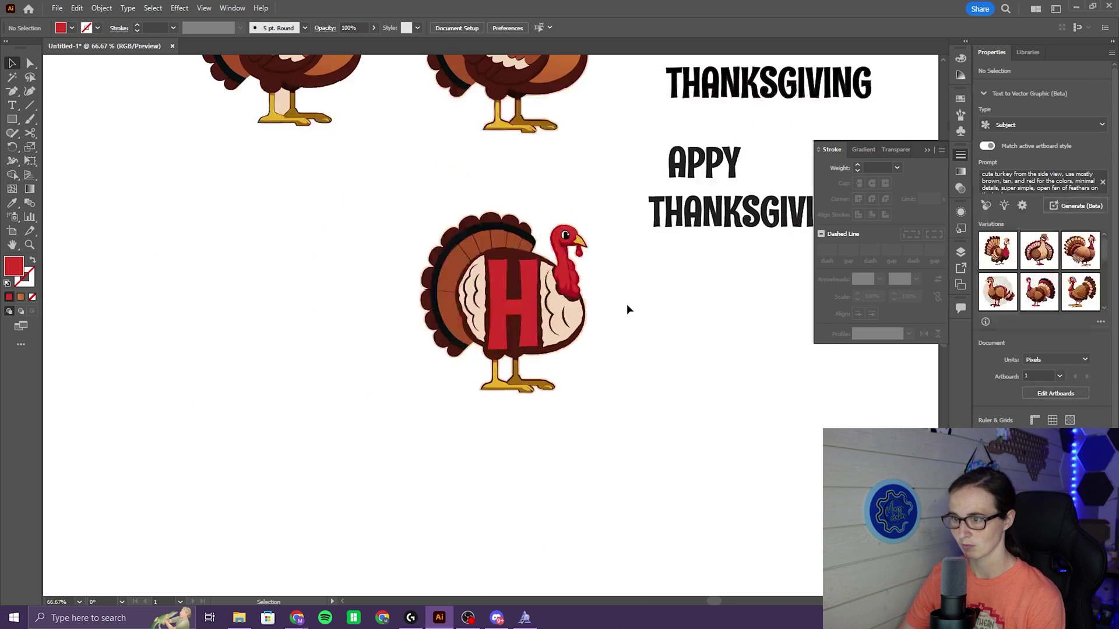
- Place a duplicate of the H turkey to its left
drag(627, 305, 532, 372)
mouse_move(393, 304)
mouse_down()
mouse_move(272, 296)
mouse_move(187, 313)
mouse_move(301, 332)
mouse_move(389, 324)
mouse_up()
click(513, 309)
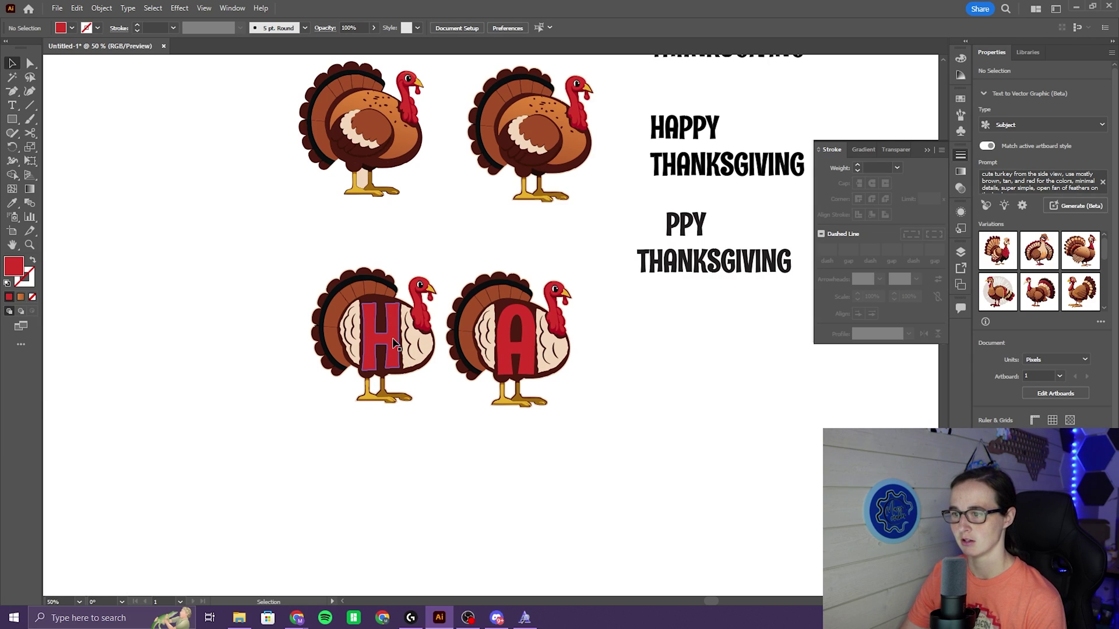
- Export the H turkey's dark silhouette as its own SVG asset
scroll(390, 437, up, 5)
scroll(513, 300, up, 4)
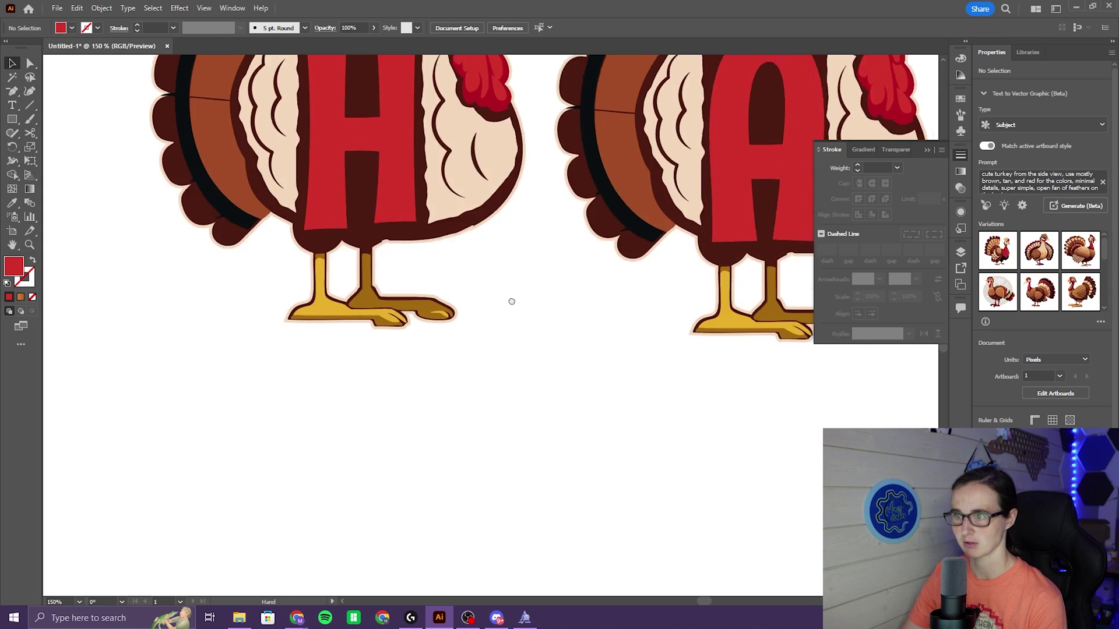
click(428, 183)
right_click(428, 183)
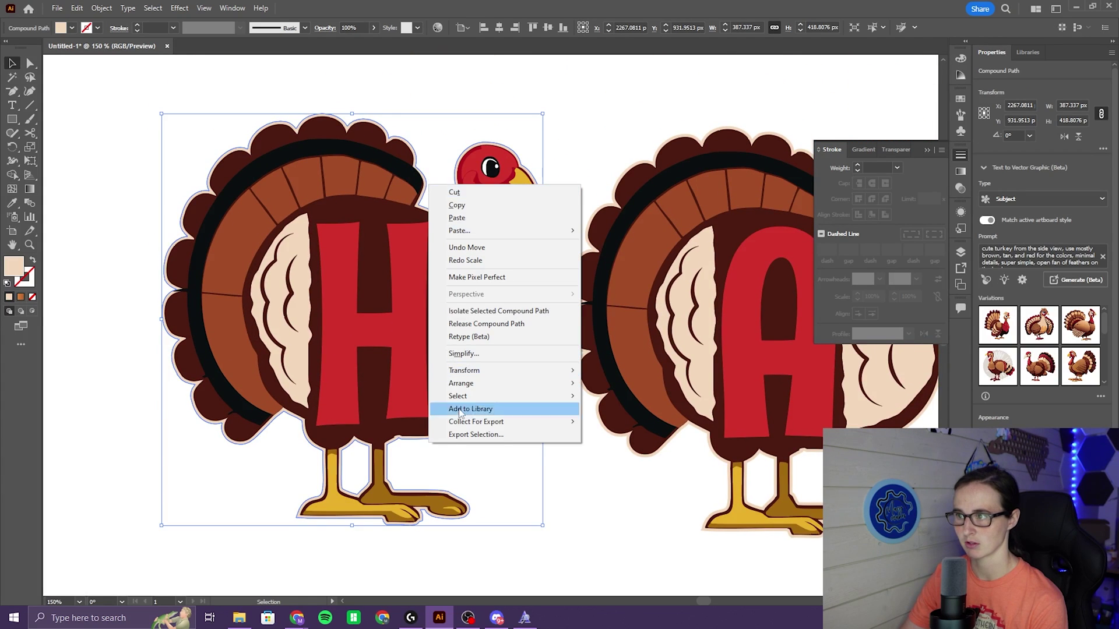
click(491, 439)
key(Escape)
click(370, 142)
right_click(372, 144)
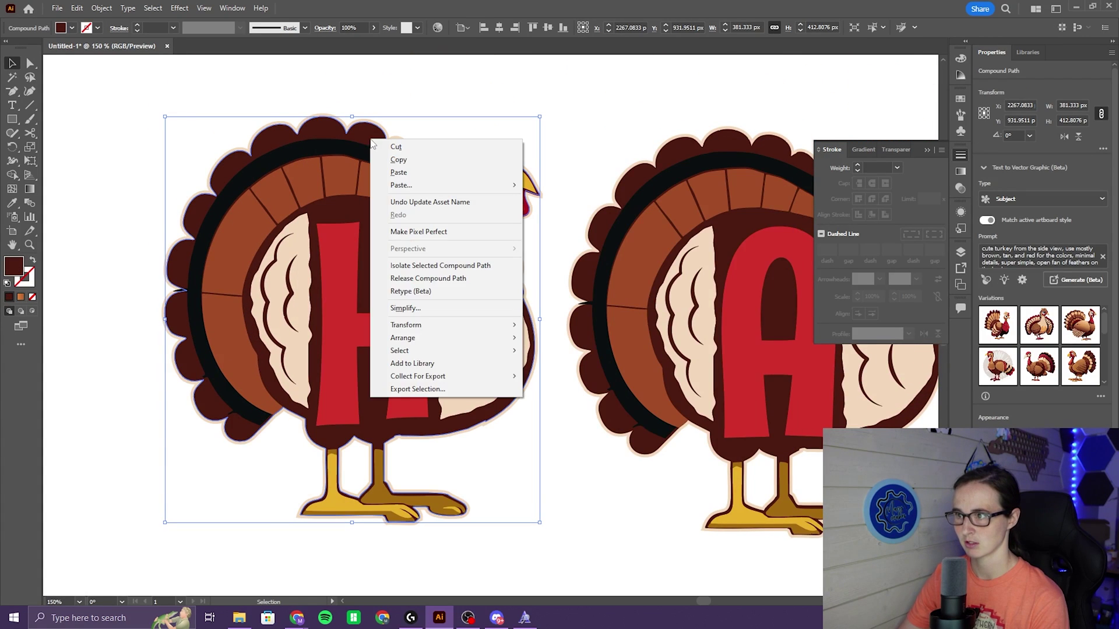
click(422, 397)
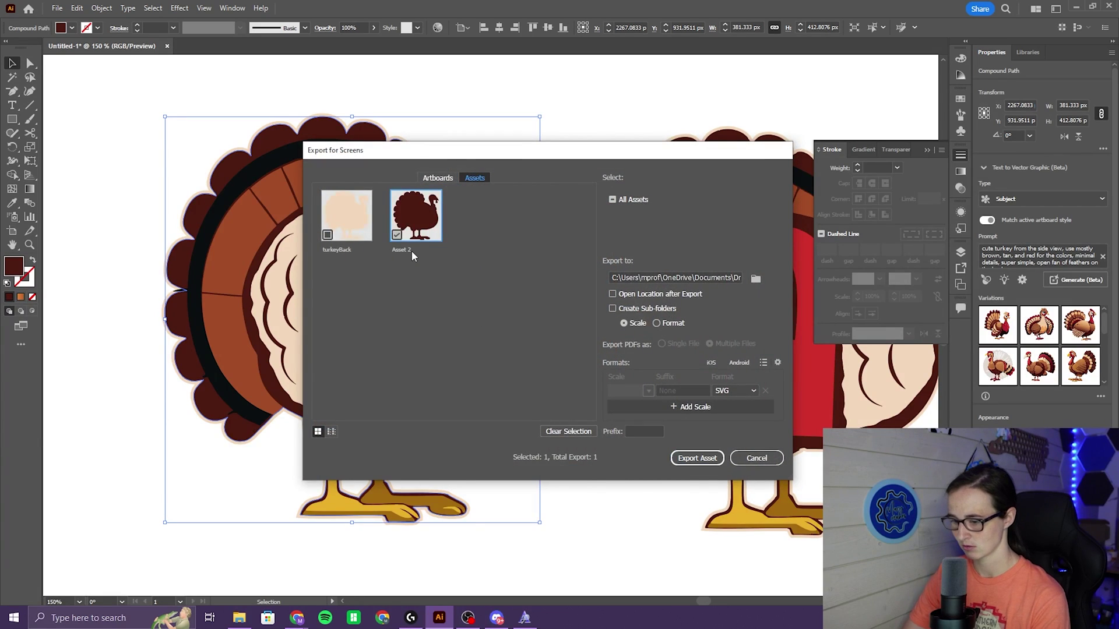
key(Escape)
- Switch to the browser and open the Tinkercad dashboard from the 3D printing bookmarks
mouse_move(297, 618)
click(325, 582)
click(343, 52)
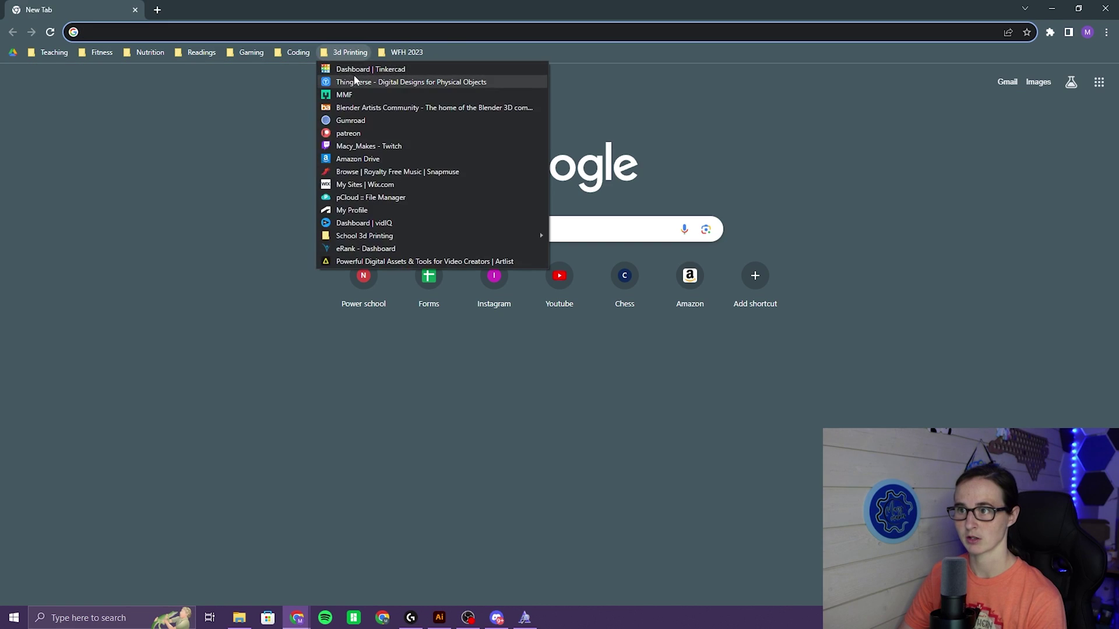
click(352, 81)
- Import turkeyBack.svg, raise its curve quality and set its height to 4 mm
click(579, 343)
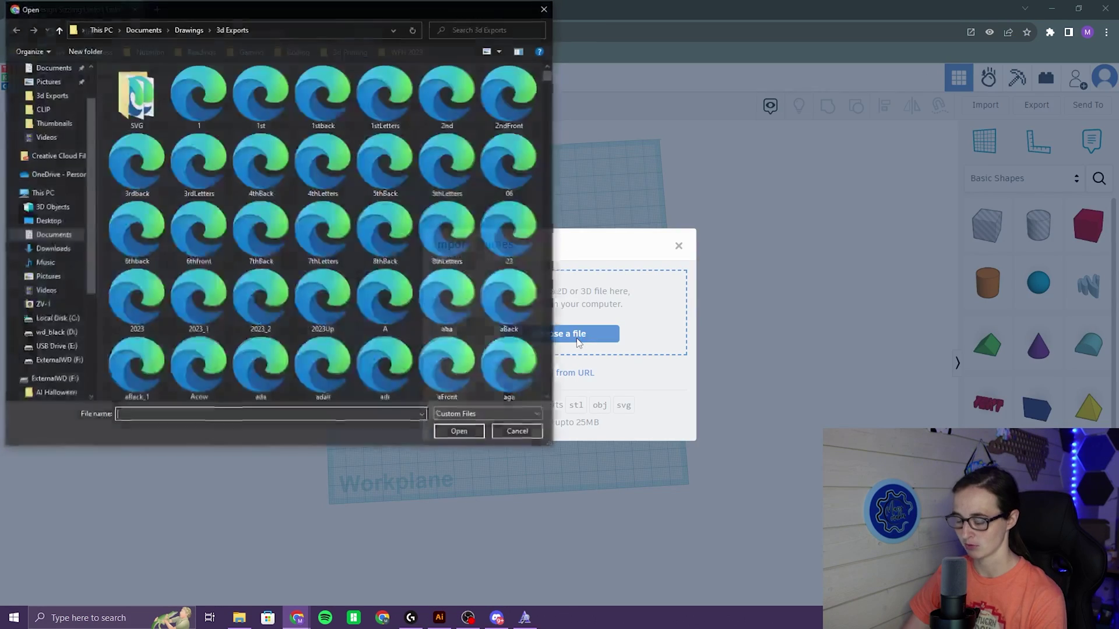
text(turk)
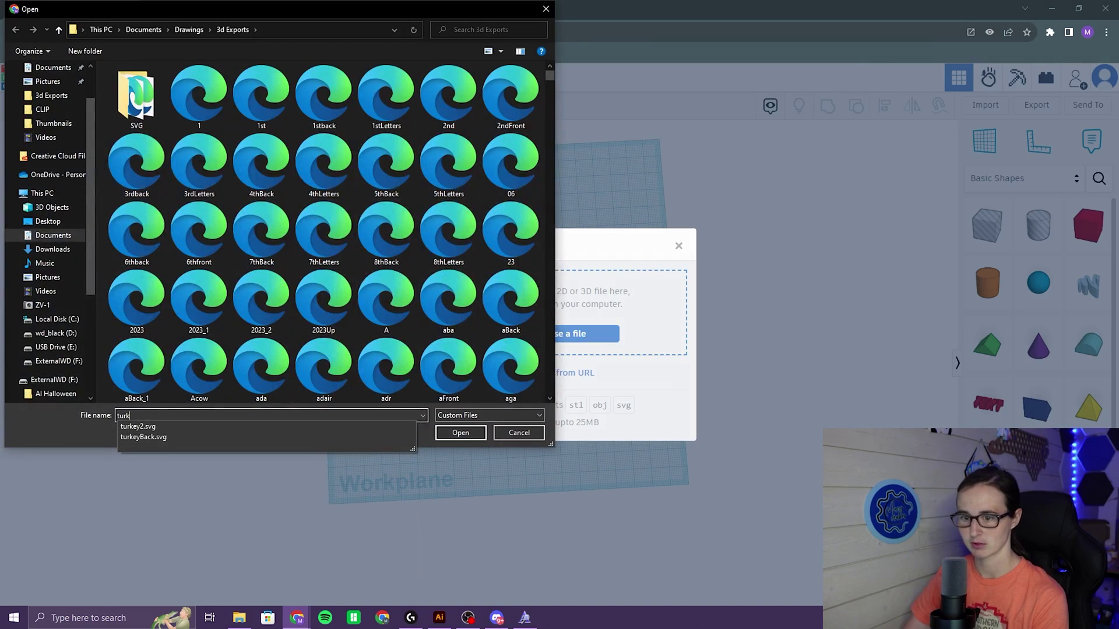
click(255, 439)
click(460, 432)
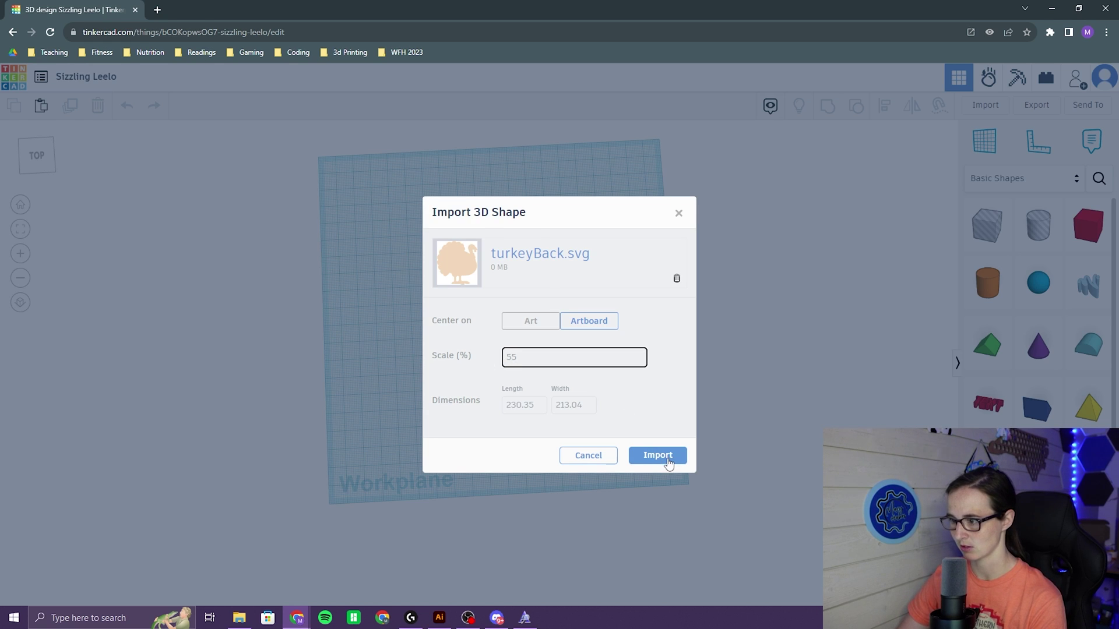
click(669, 462)
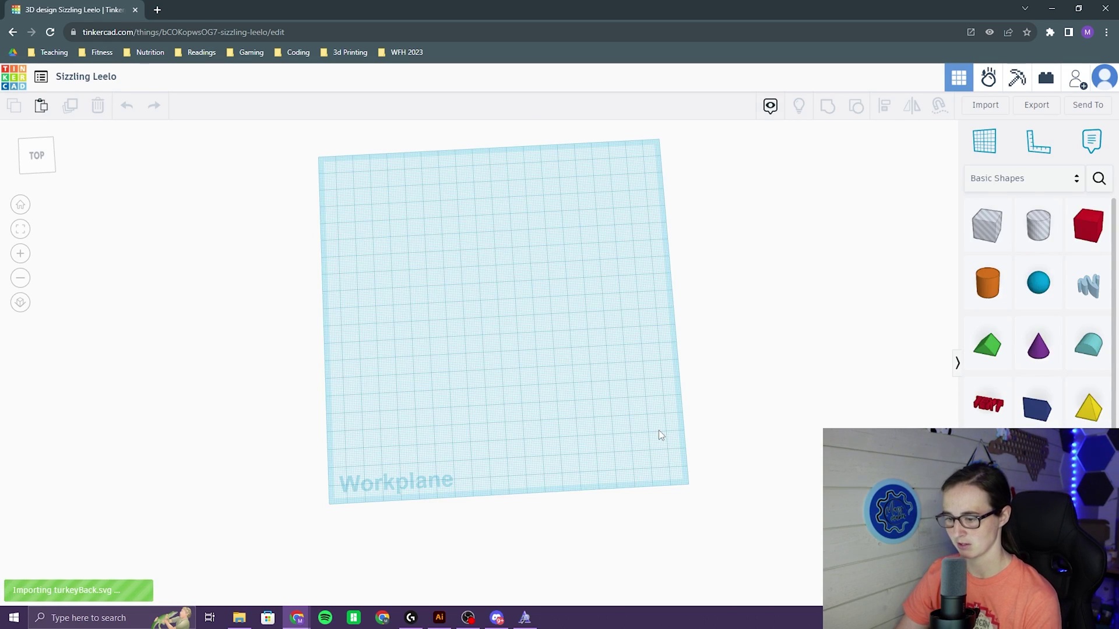
scroll(693, 455, down, 1)
click(653, 373)
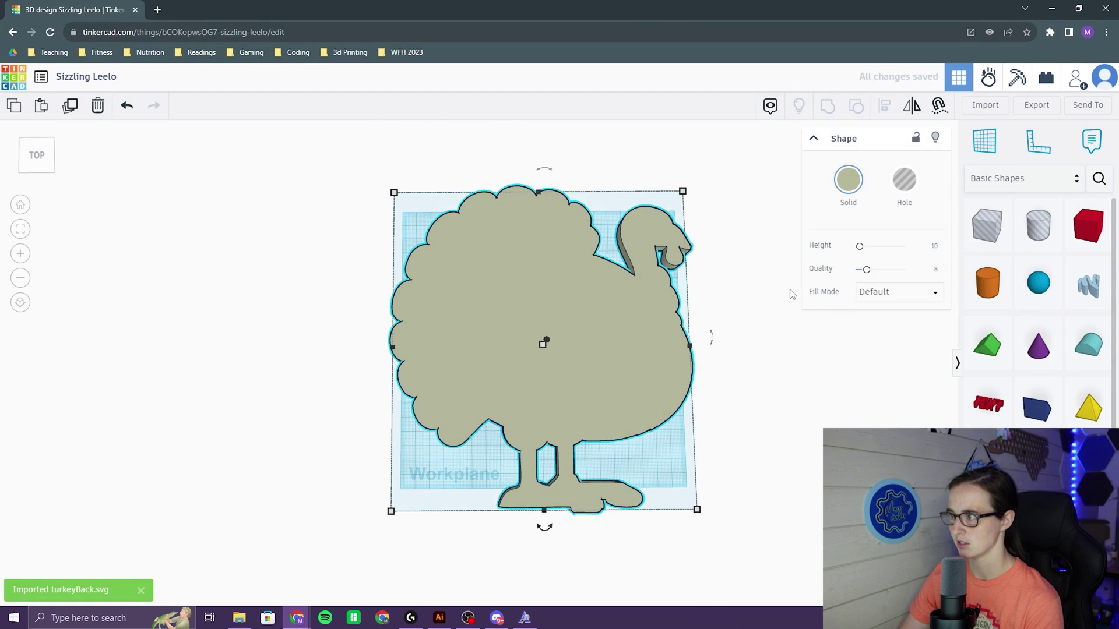
drag(859, 270, 905, 270)
click(612, 355)
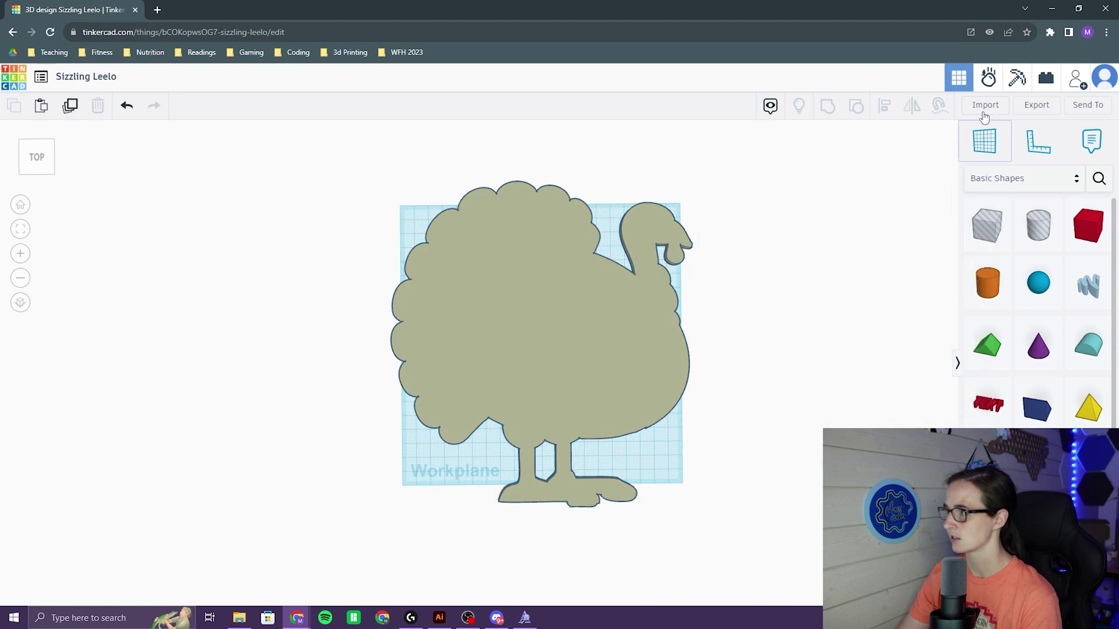
- Import the brown turkey SVG as a 0.6 mm layer raised to 4 mm elevation
click(985, 105)
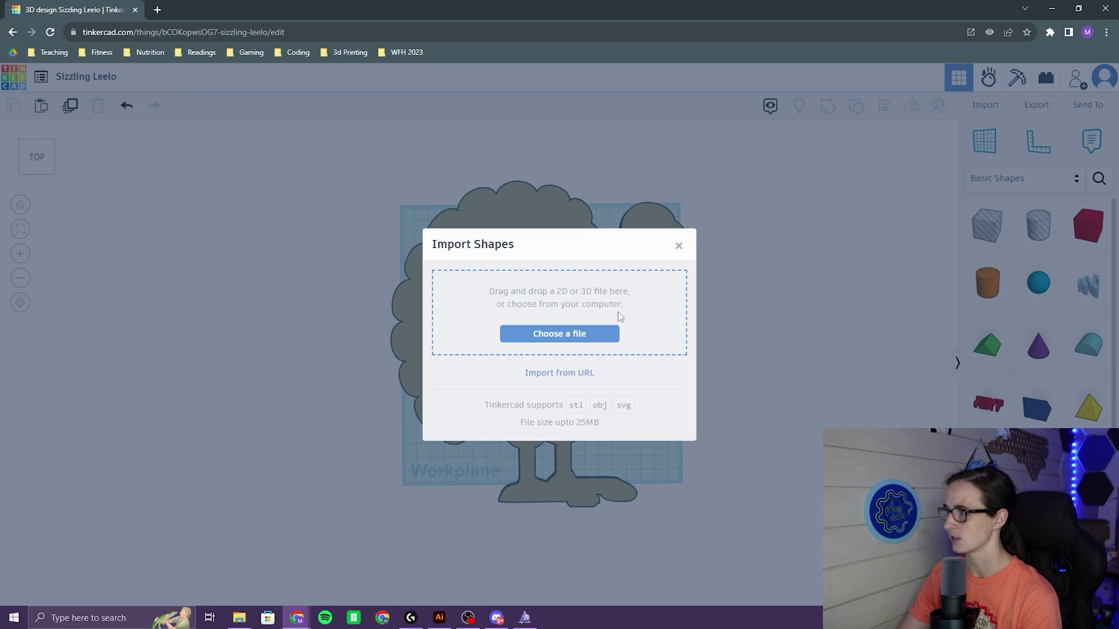
click(578, 336)
text(turk)
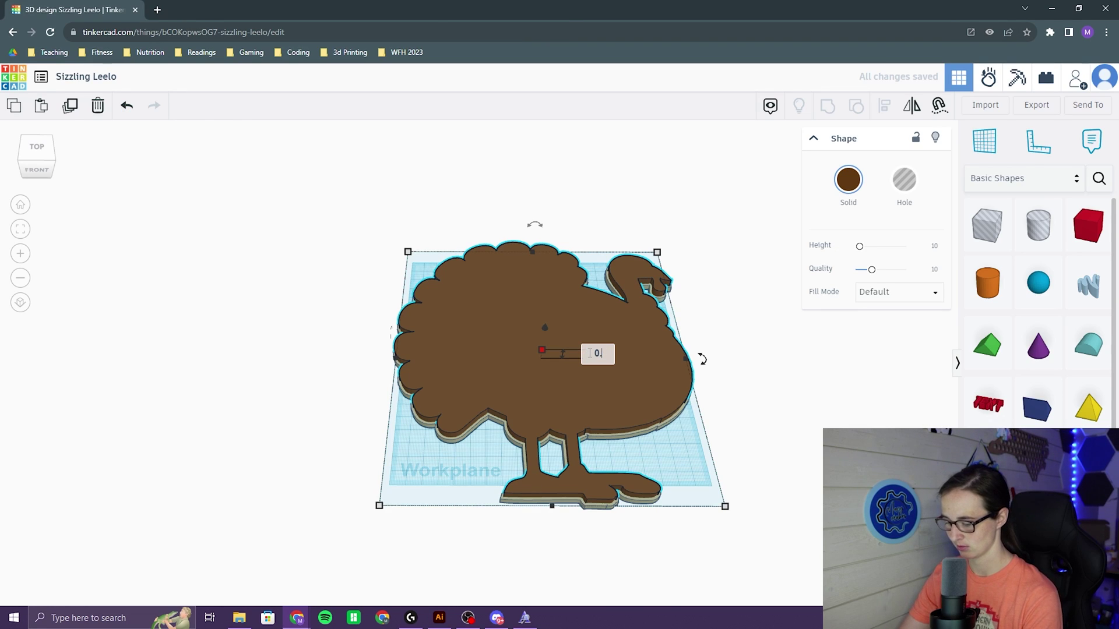
key(Return)
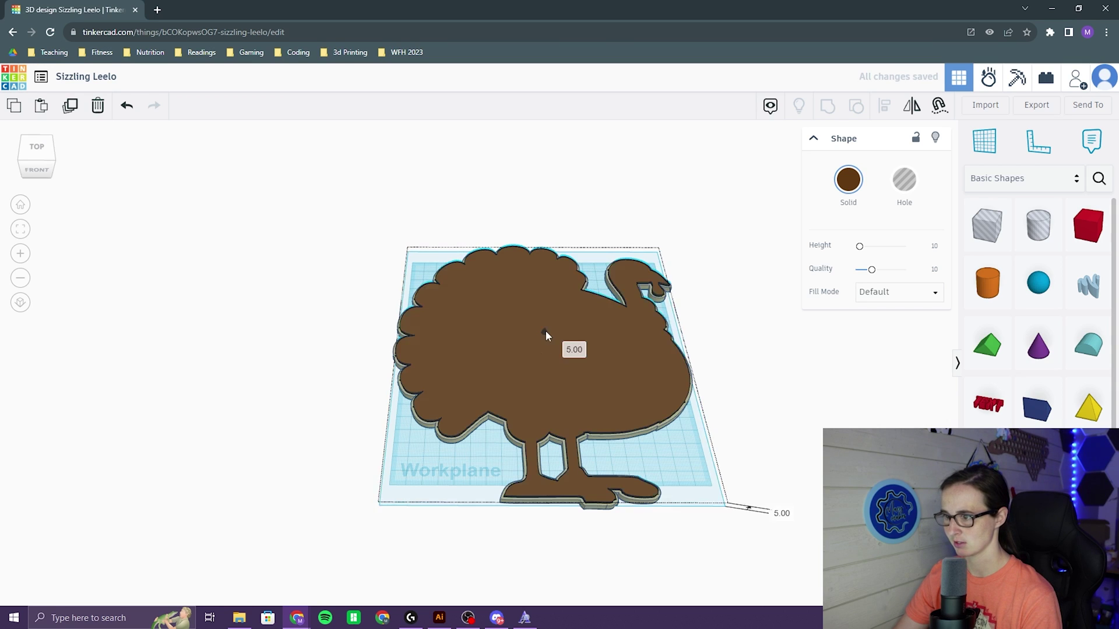
click(574, 349)
text(4)
key(Return)
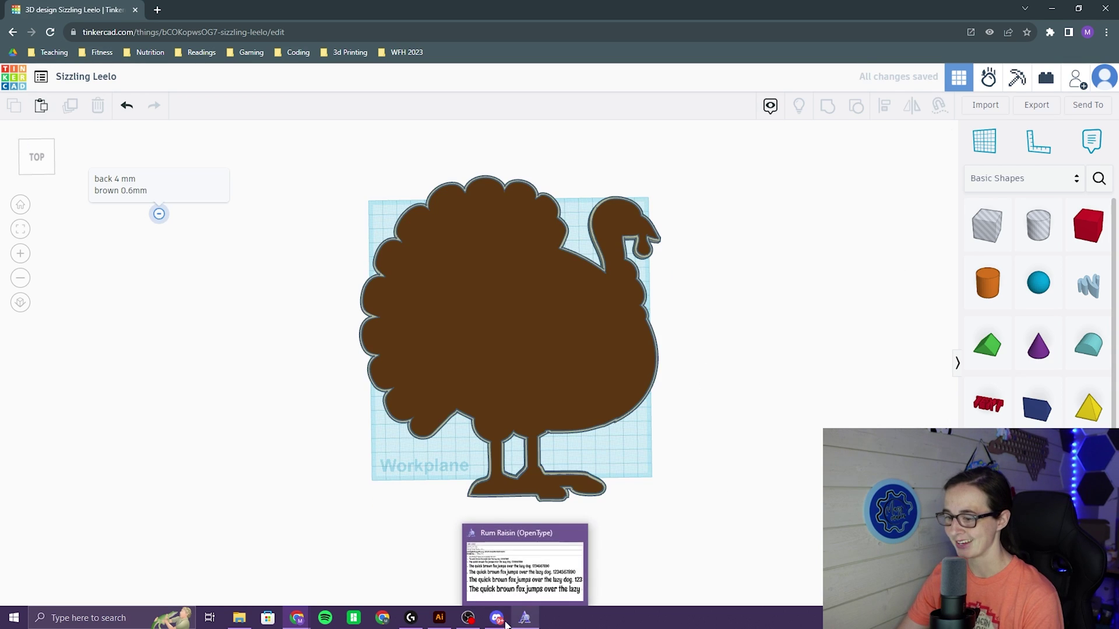
- Export the turkey's red neck and wattle from Illustrator as the turkeyNeck SVG asset
click(439, 618)
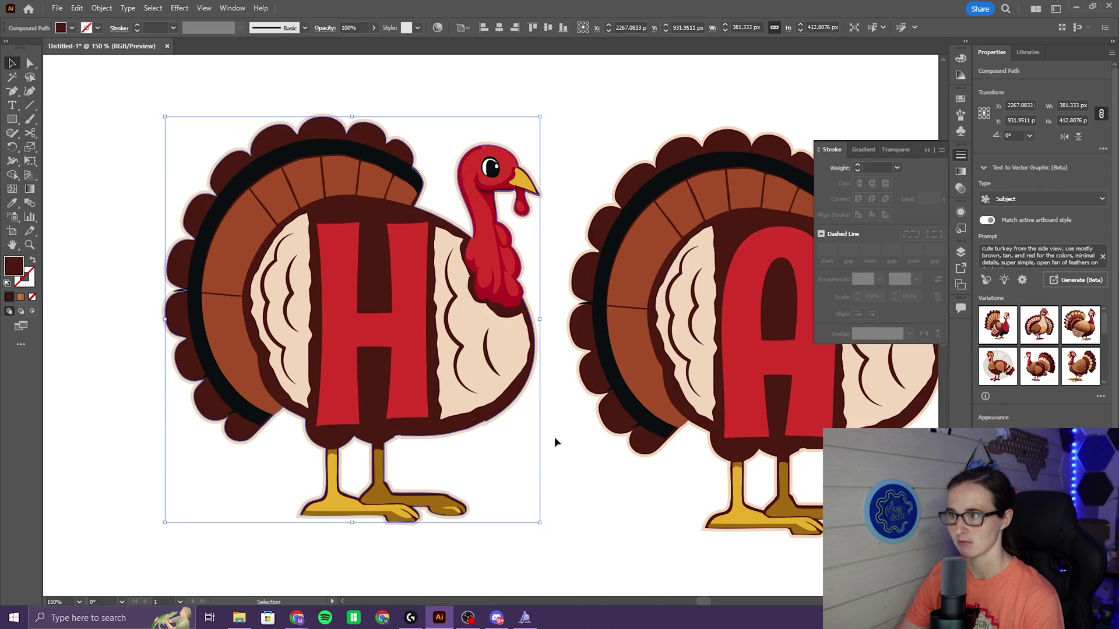
click(554, 436)
key(ctrl+equal)
click(530, 315)
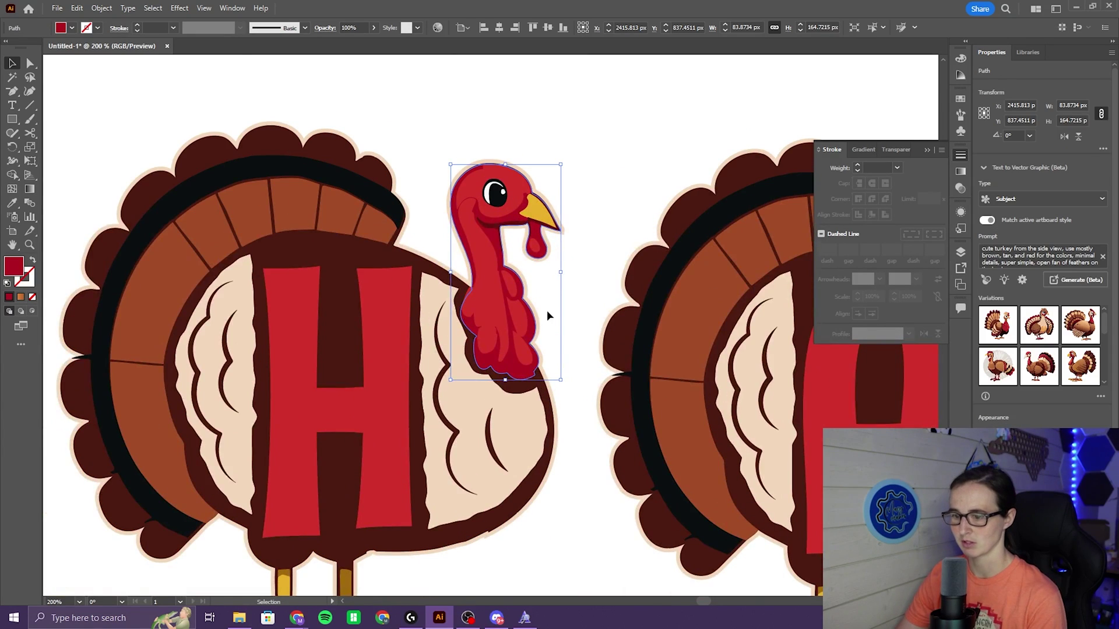
scroll(545, 309, down, 1)
right_click(540, 310)
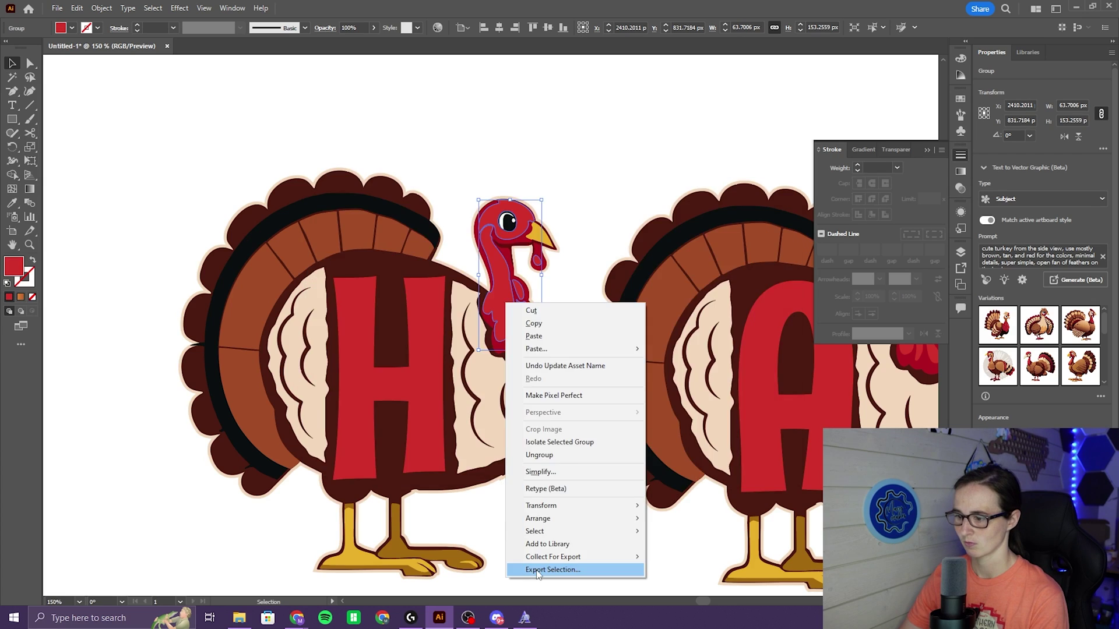
click(537, 570)
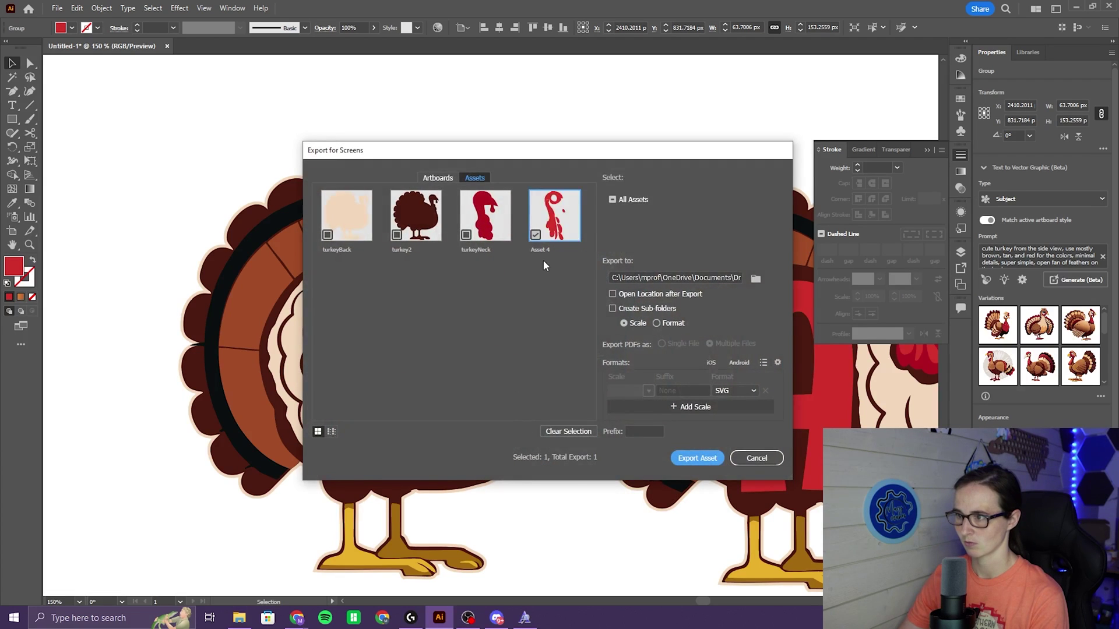
key(Escape)
- Return to the Tinkercad design and start another import
mouse_move(297, 618)
click(345, 564)
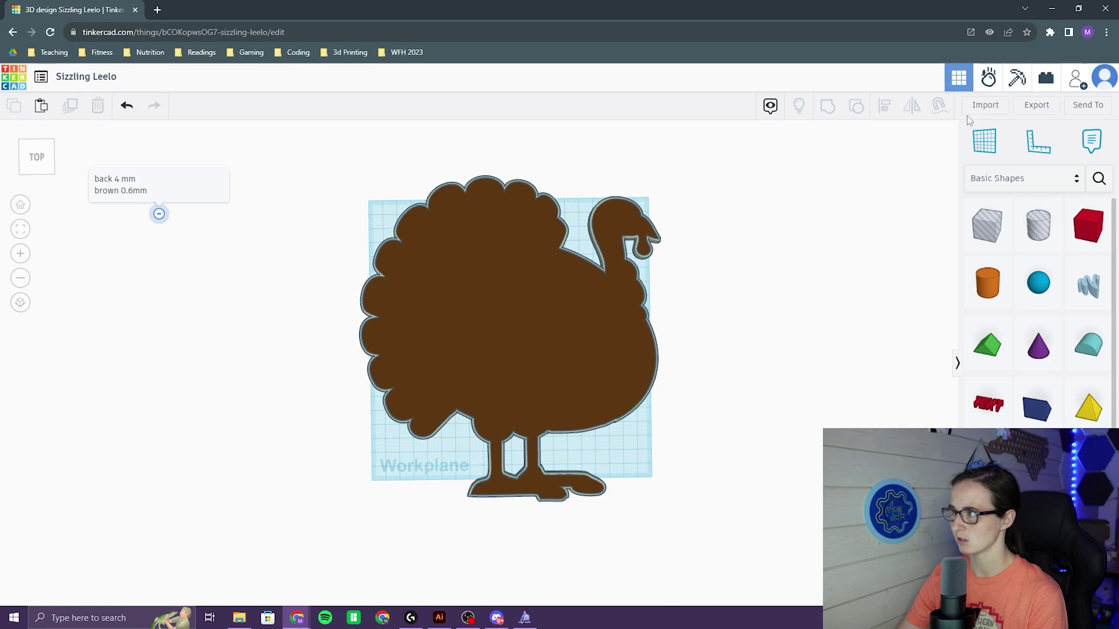
click(985, 105)
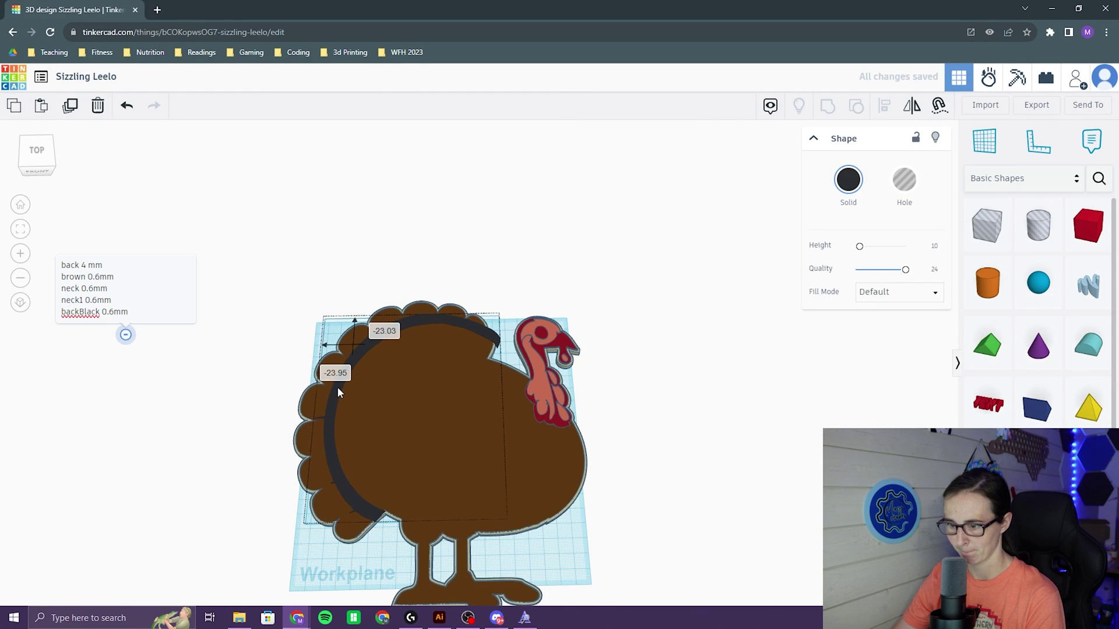
- Colour the turkey's eye highlight white and resize the H letter
scroll(490, 361, up, 10)
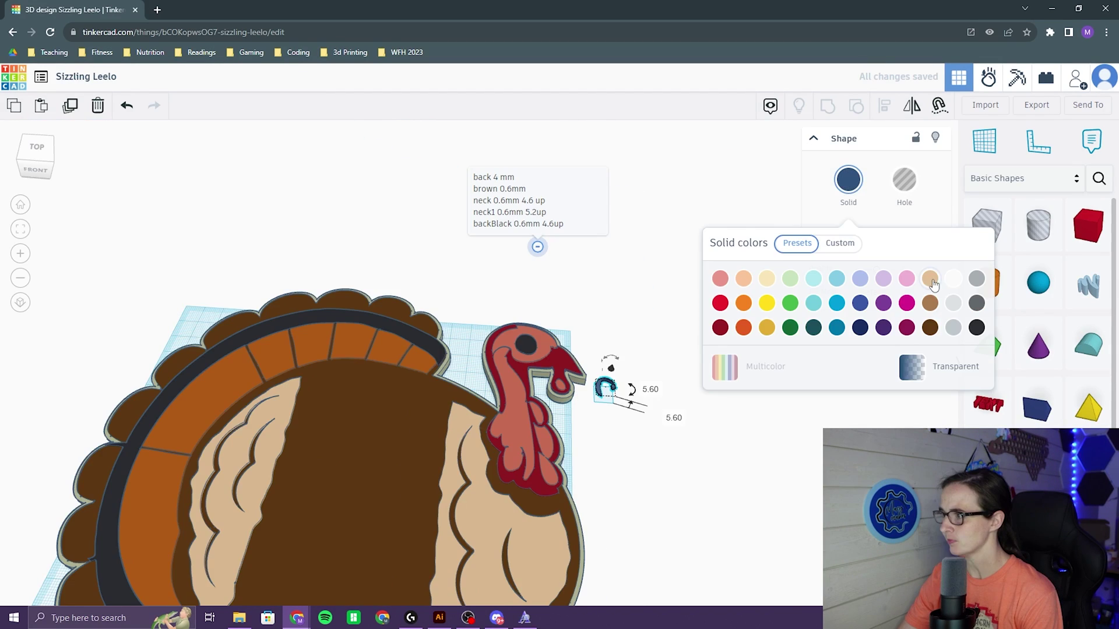
click(952, 278)
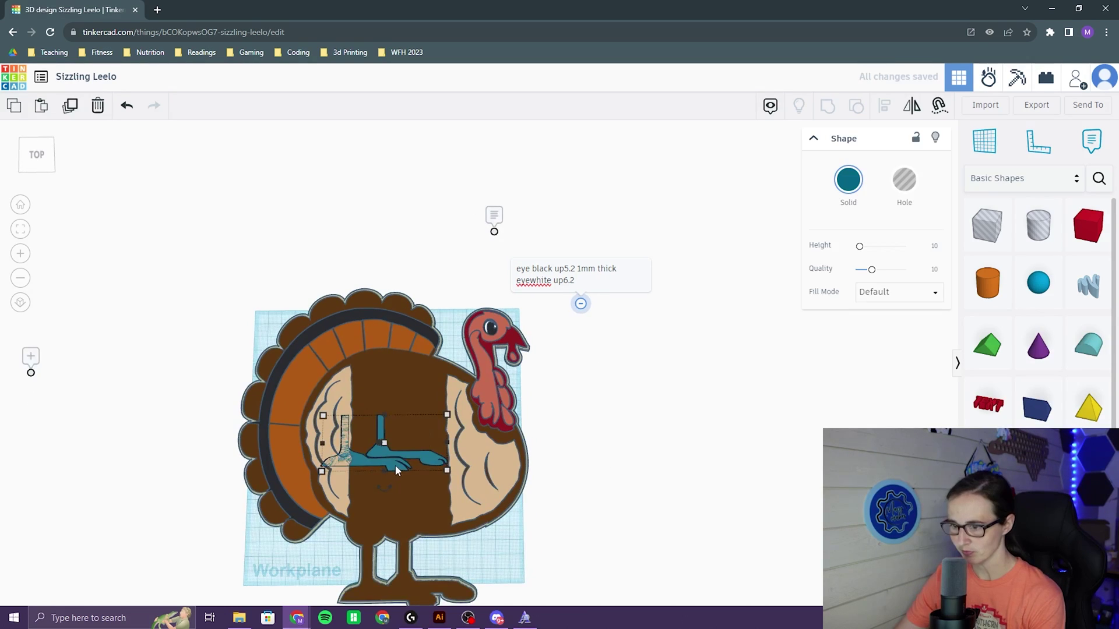
click(423, 602)
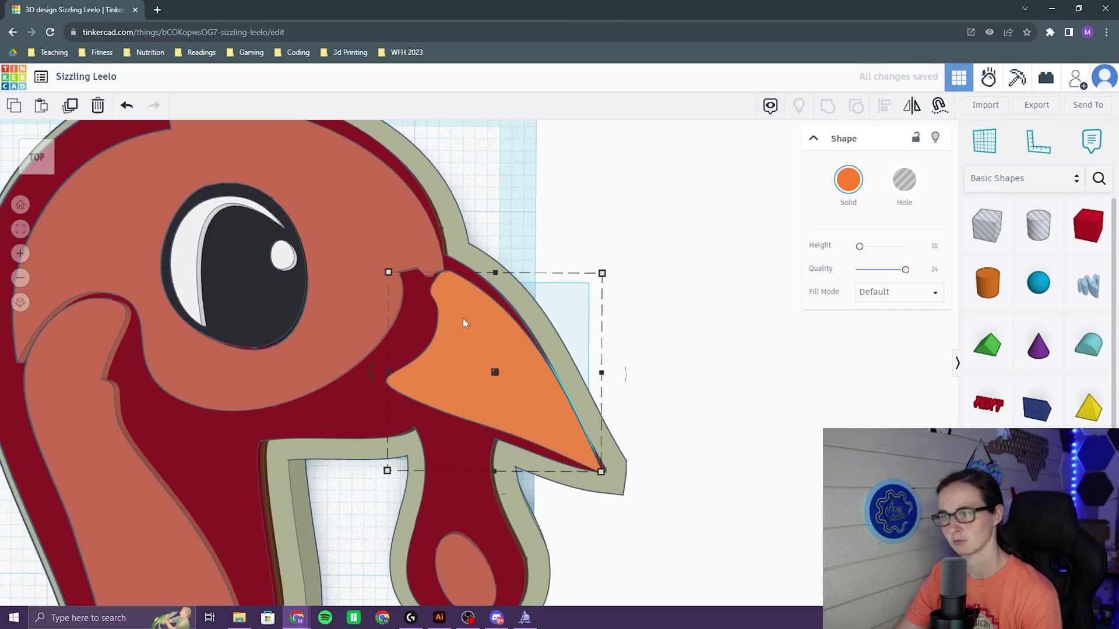
scroll(458, 326, down, 5)
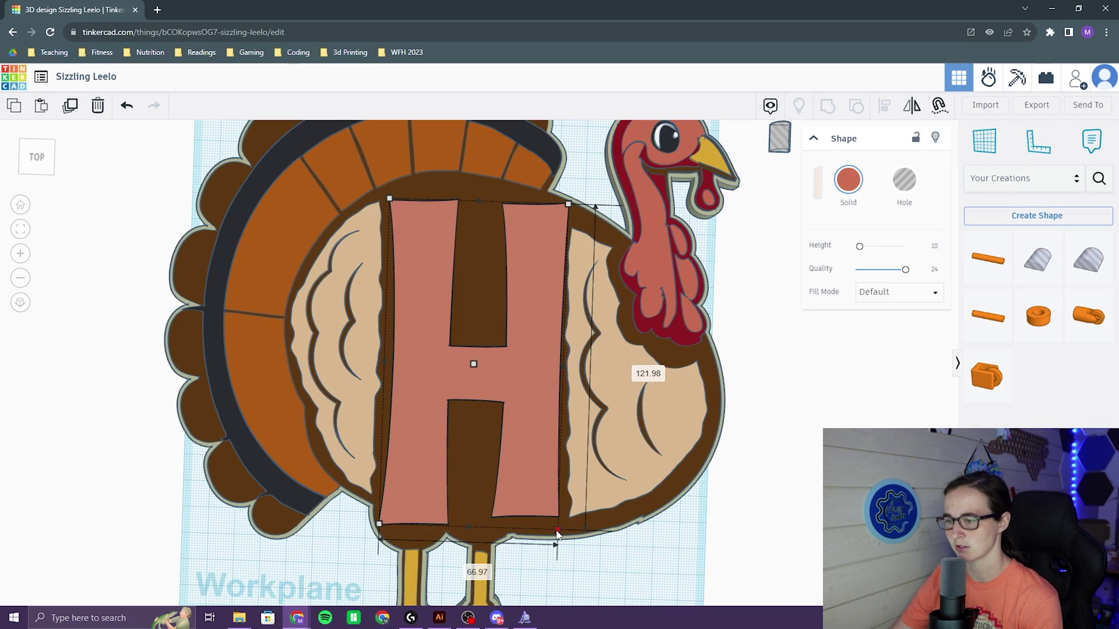
drag(554, 527, 554, 525)
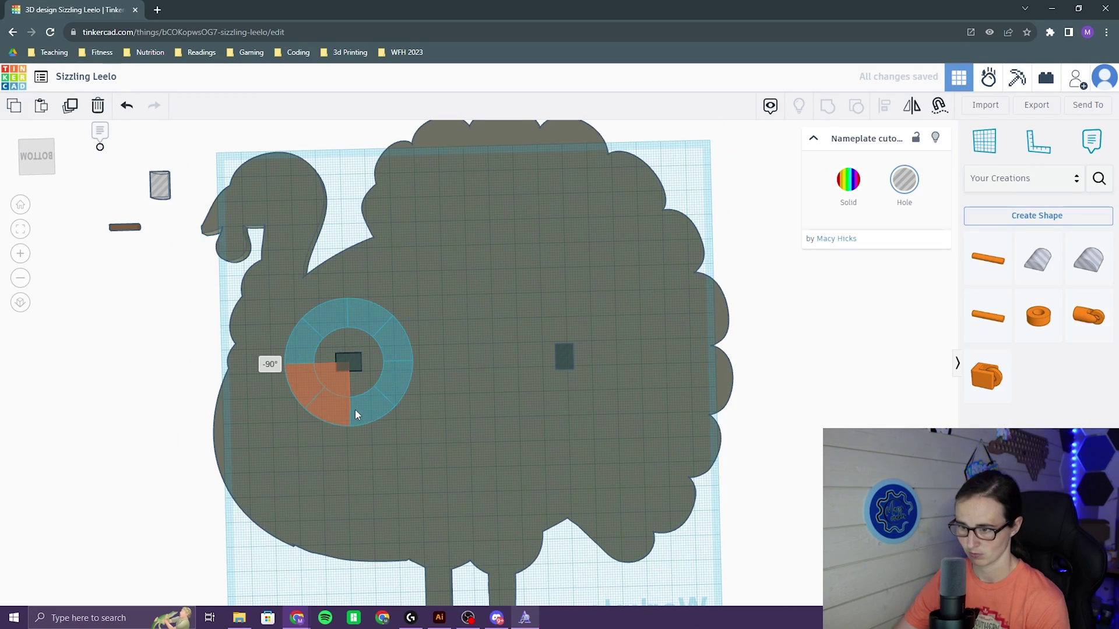
- Rotate both small nameplate rods 90° upright, then group all shapes into one
drag(355, 410, 356, 408)
click(565, 356)
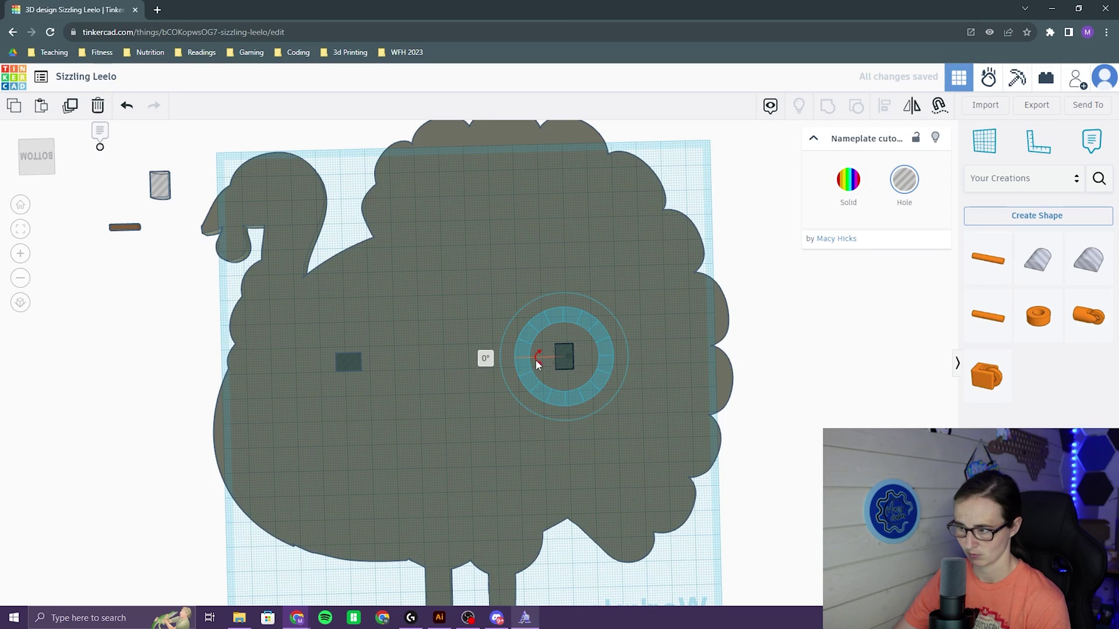
drag(578, 403, 577, 402)
click(125, 228)
drag(99, 227, 125, 238)
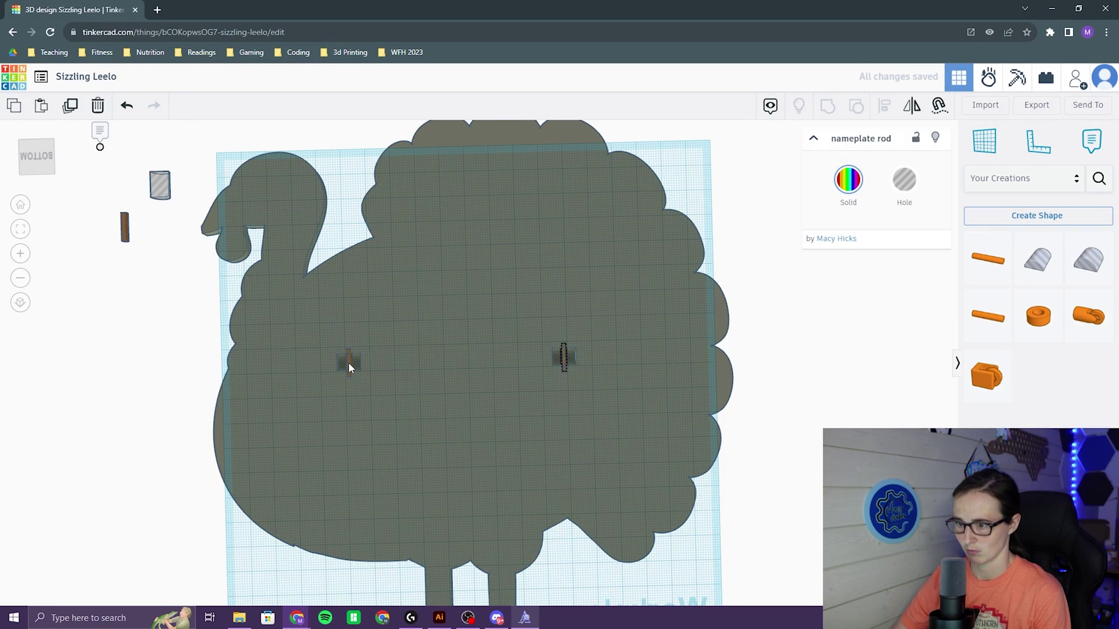
key(ctrl+a)
key(ctrl+g)
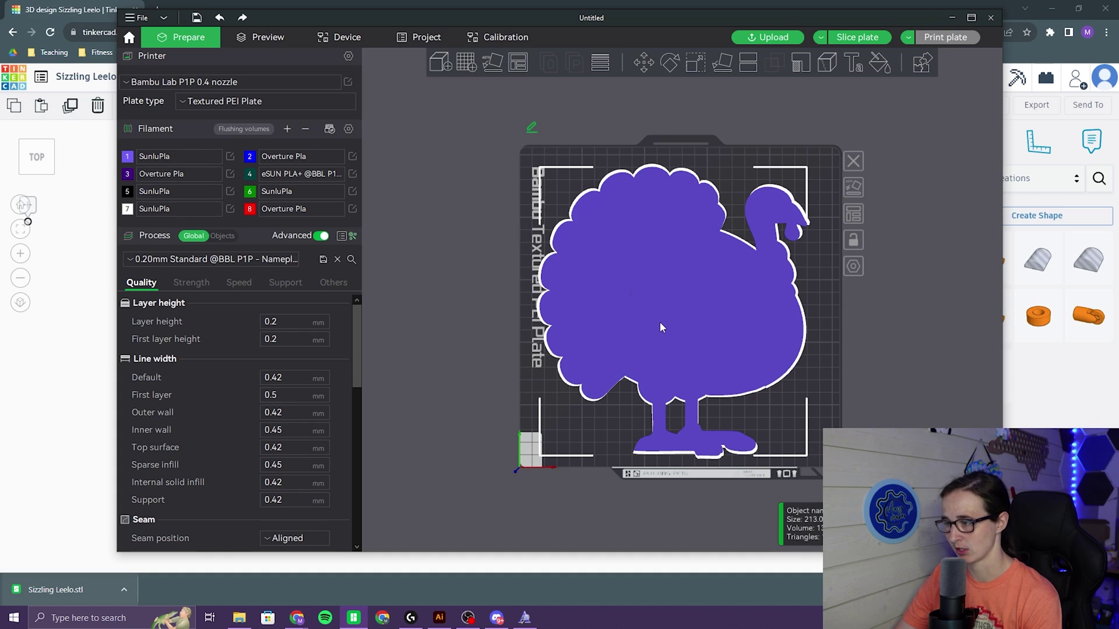
- Load further downloaded STL files as turkey parts and commit the red part's height
key(alt+Tab)
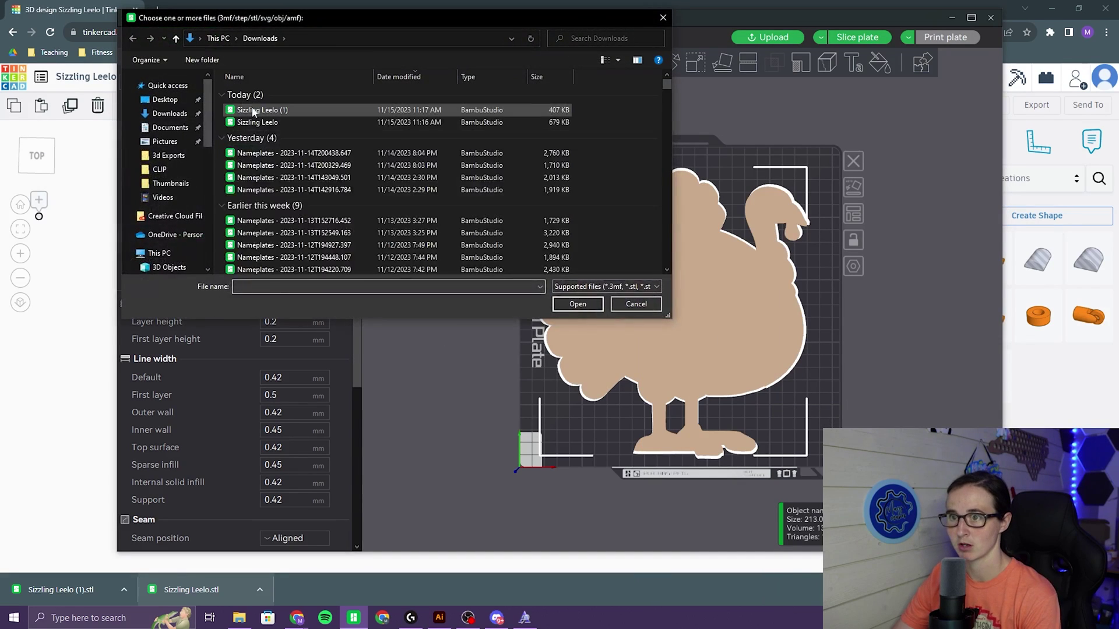
click(249, 113)
click(575, 305)
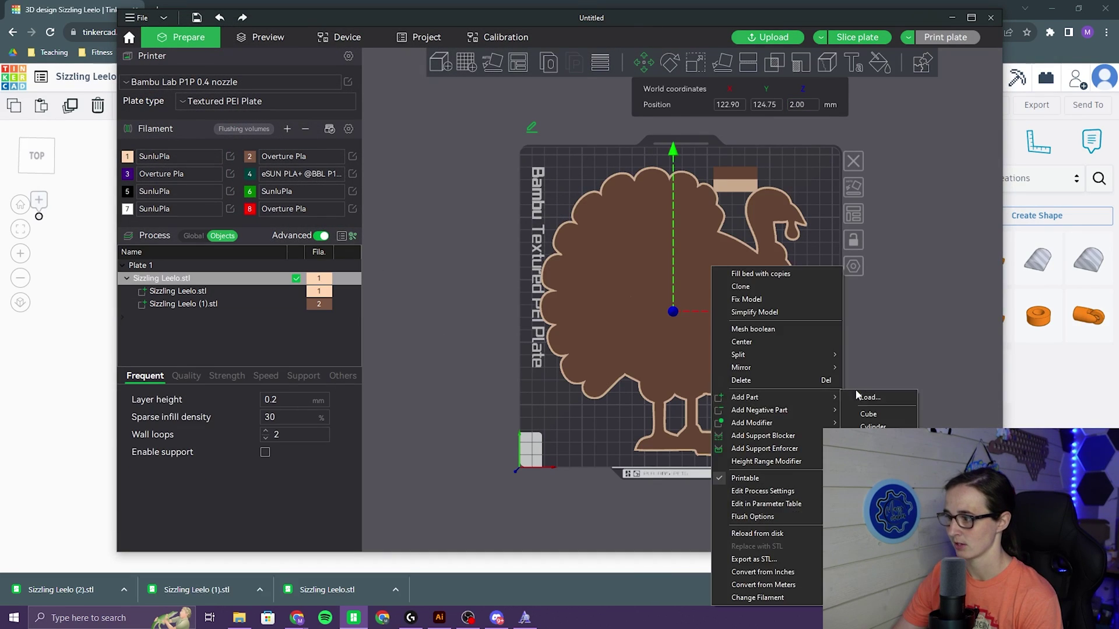
click(921, 394)
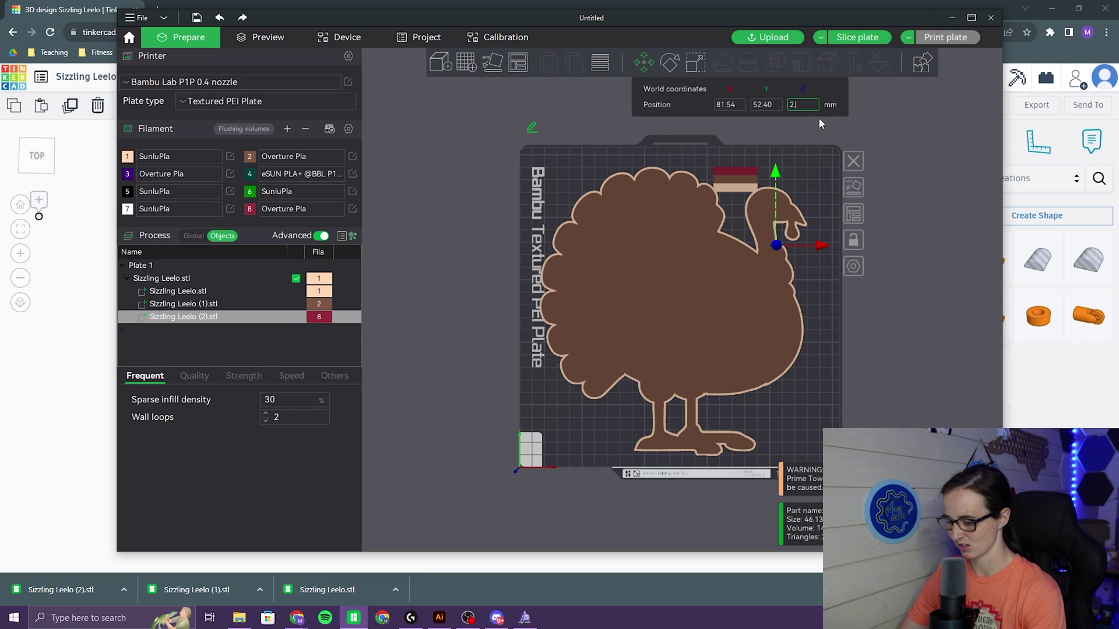
key(Return)
right_click(660, 323)
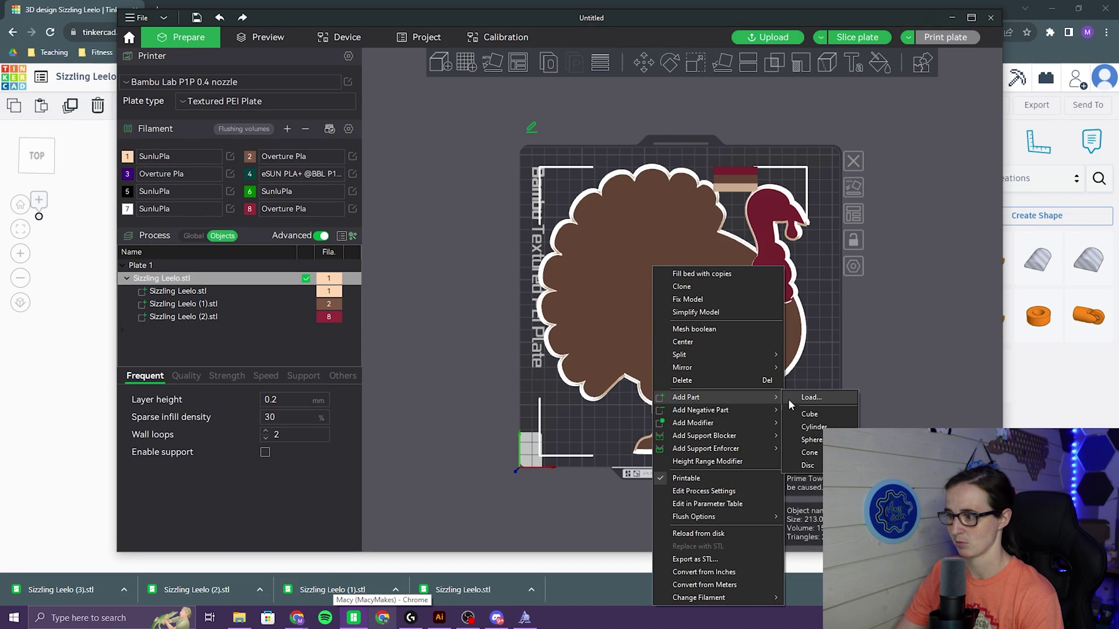
click(810, 397)
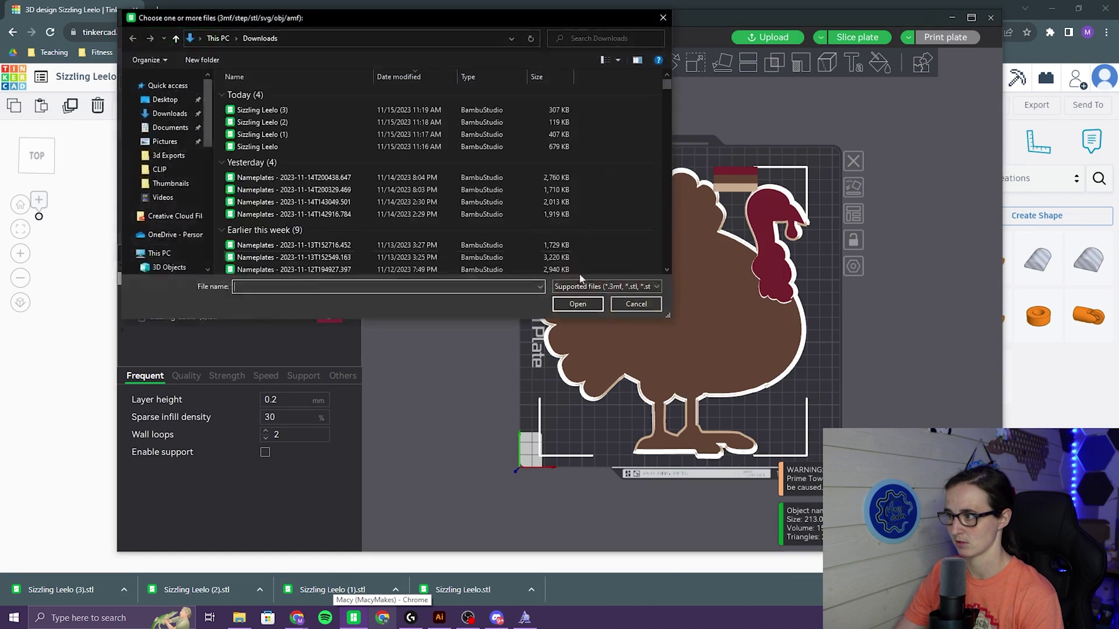
- Assign filament 4 to the Sizzling Leelo (5).stl part and set its Z position to 4
right_click(322, 343)
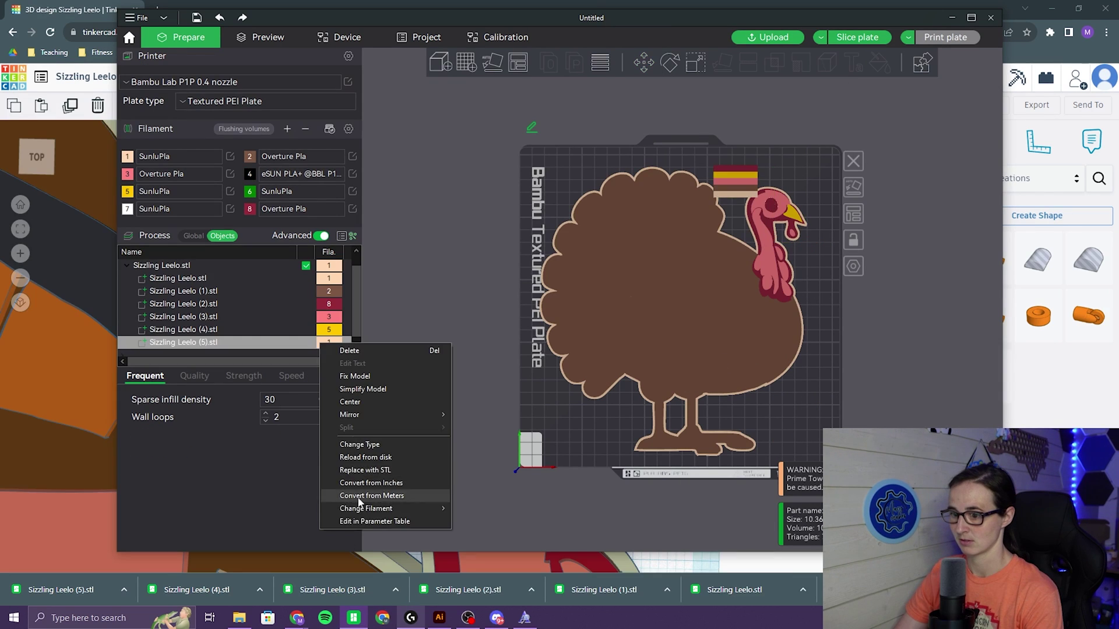
mouse_move(385, 509)
click(483, 552)
click(644, 62)
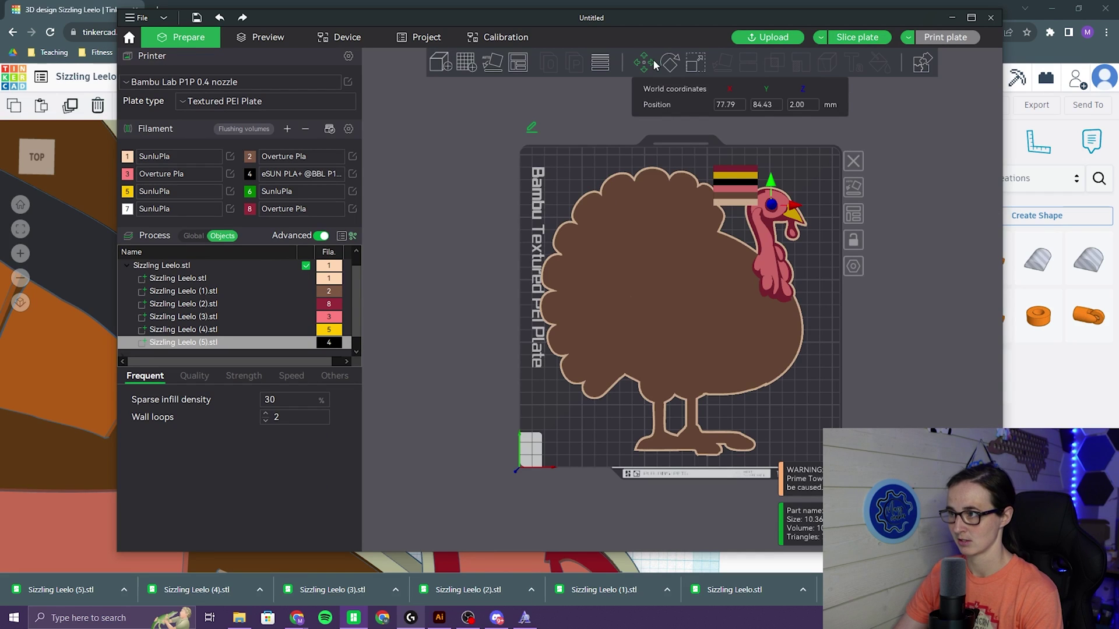
click(796, 104)
text(4)
drag(799, 131, 721, 243)
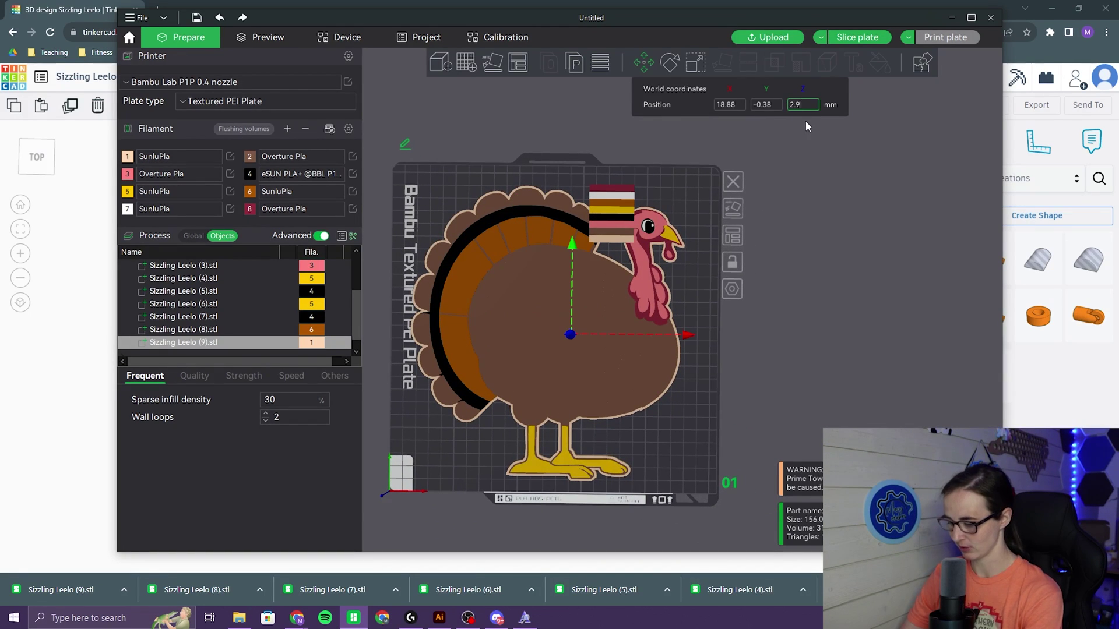
click(692, 387)
scroll(692, 394, down, 5)
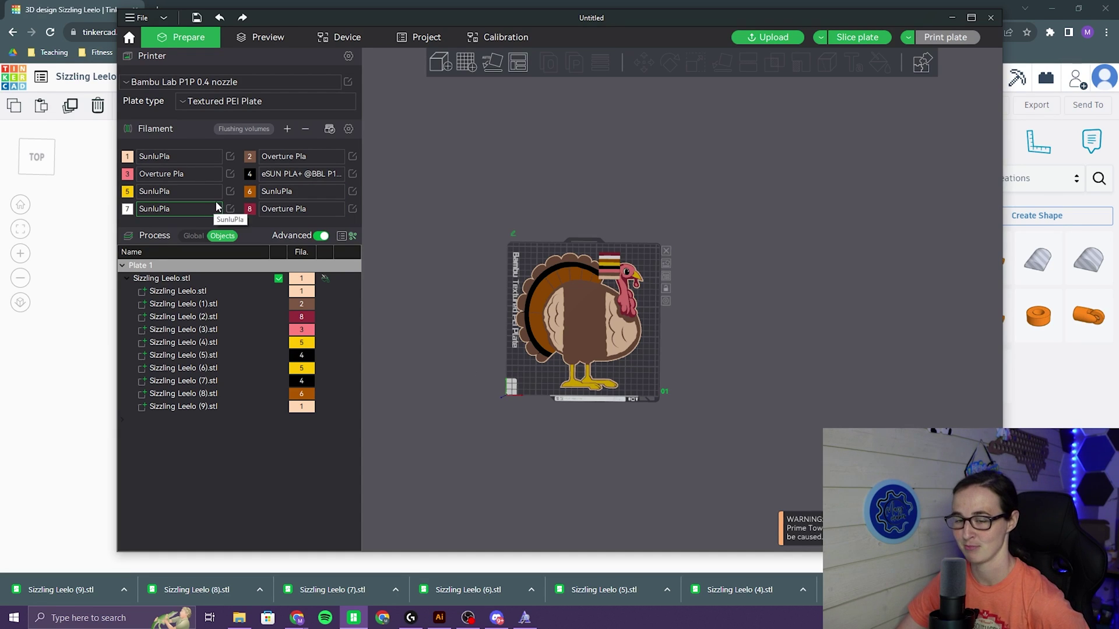
scroll(680, 369, up, 2)
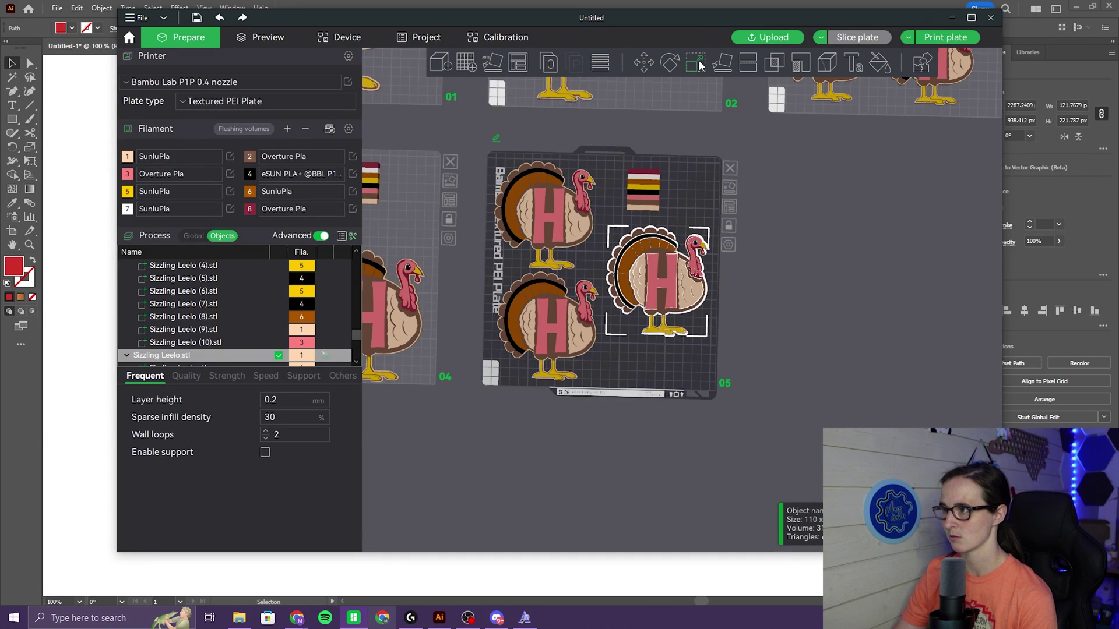
- Check the turkey's size, centre it, then remove the lower-left turkey from plate 5
click(696, 63)
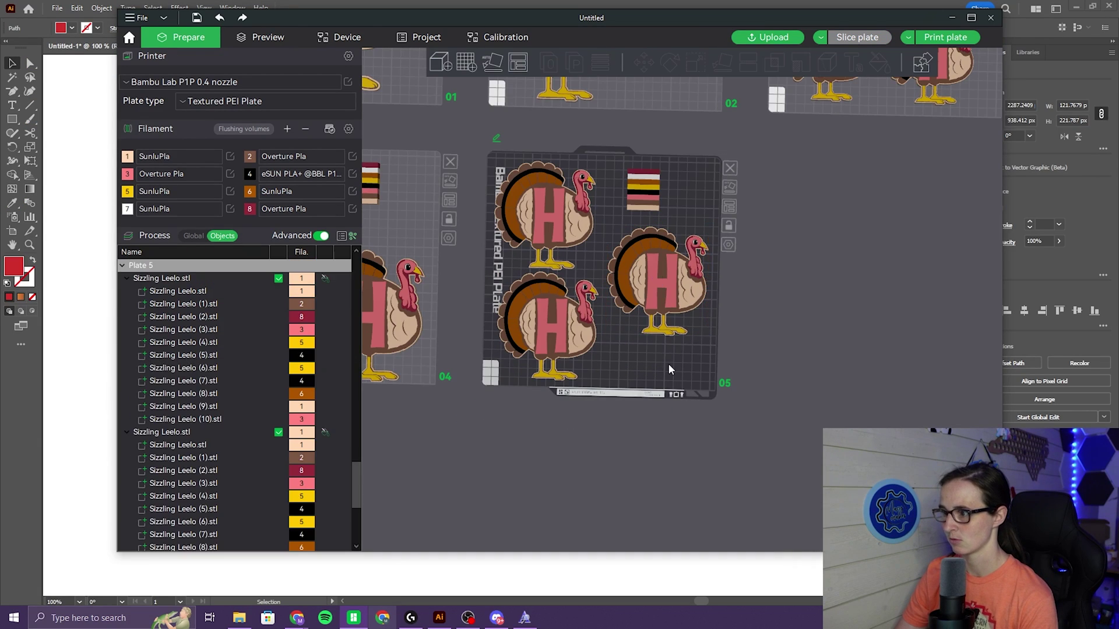
right_click(546, 267)
click(566, 346)
right_click(540, 234)
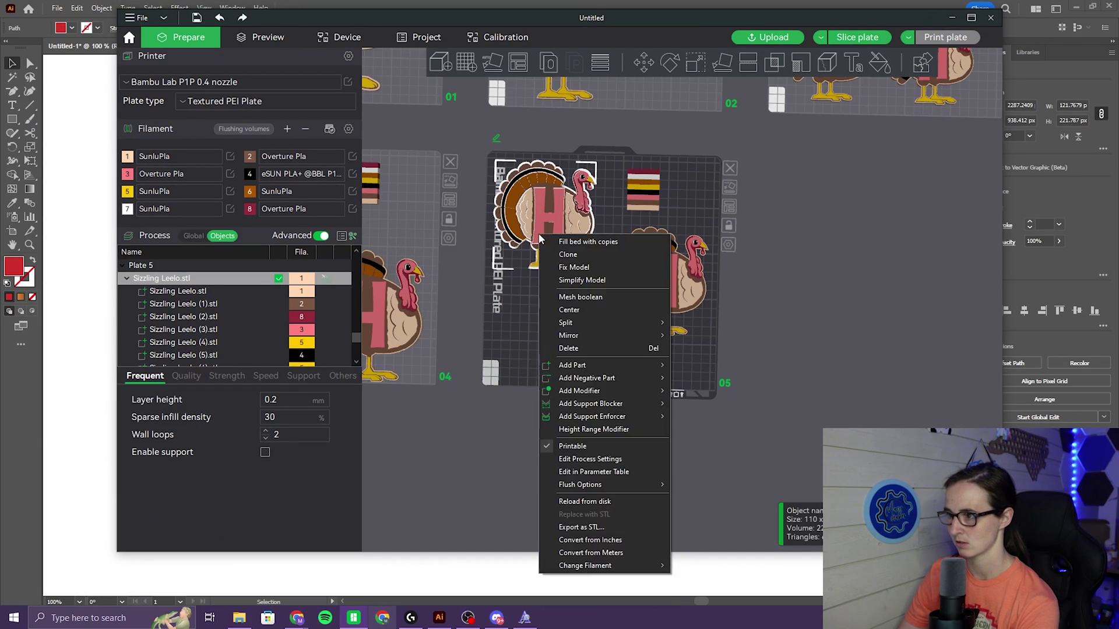
click(570, 348)
- Export the A letter shape from Illustrator as an asset
click(439, 618)
right_click(704, 291)
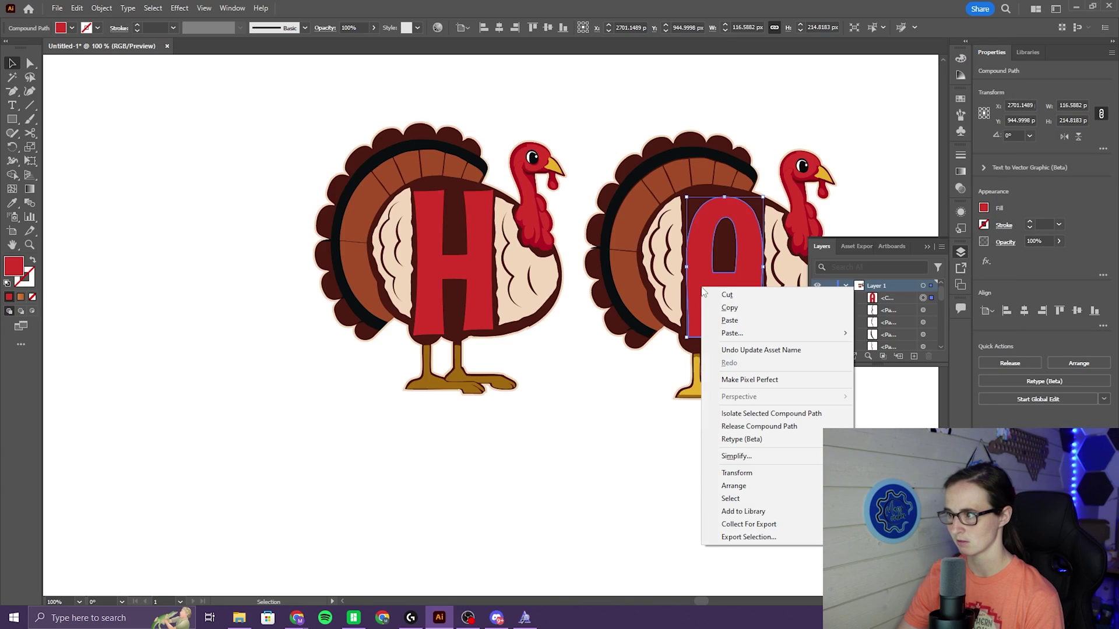
click(749, 536)
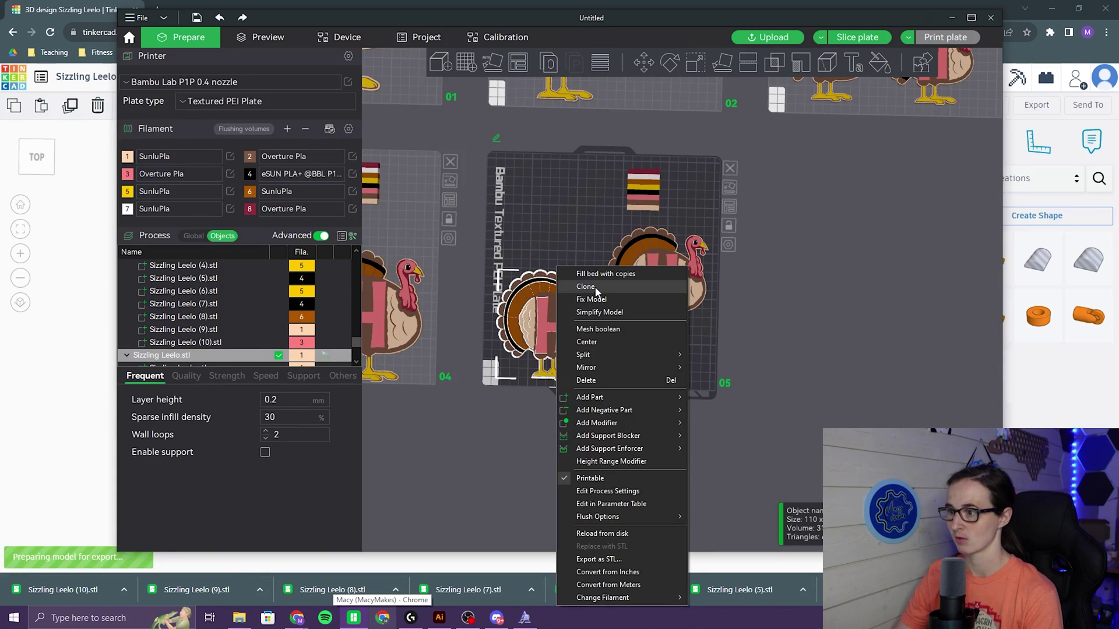
- Duplicate a turkey and delete its H letter part
click(588, 289)
click(536, 298)
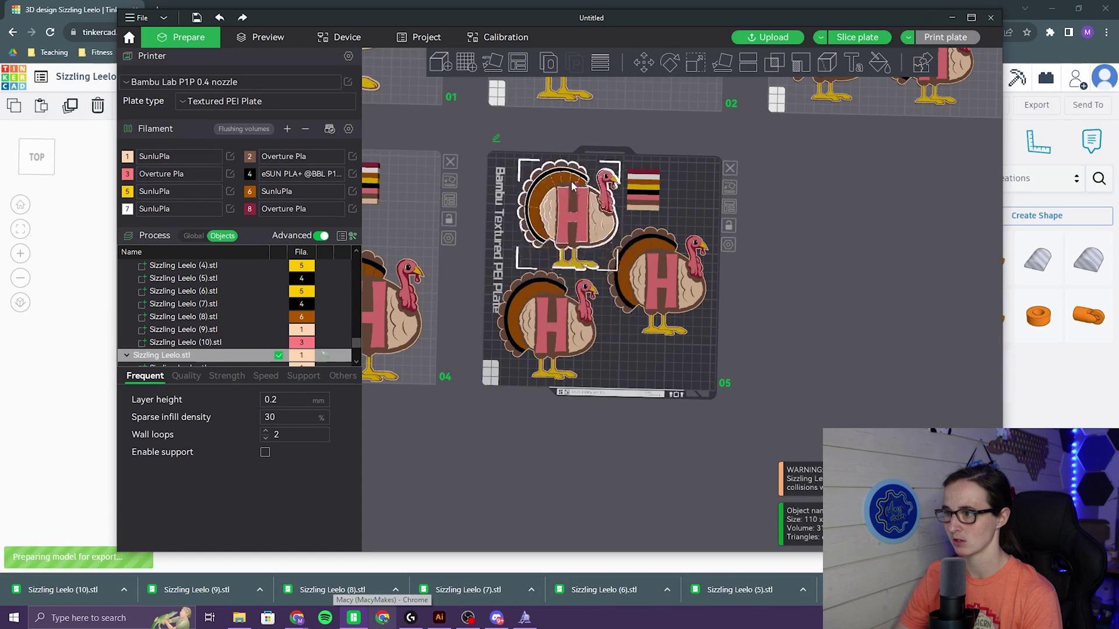
right_click(251, 342)
click(278, 353)
- Add the A letter STL as a part of that turkey and slice plate 5
right_click(565, 222)
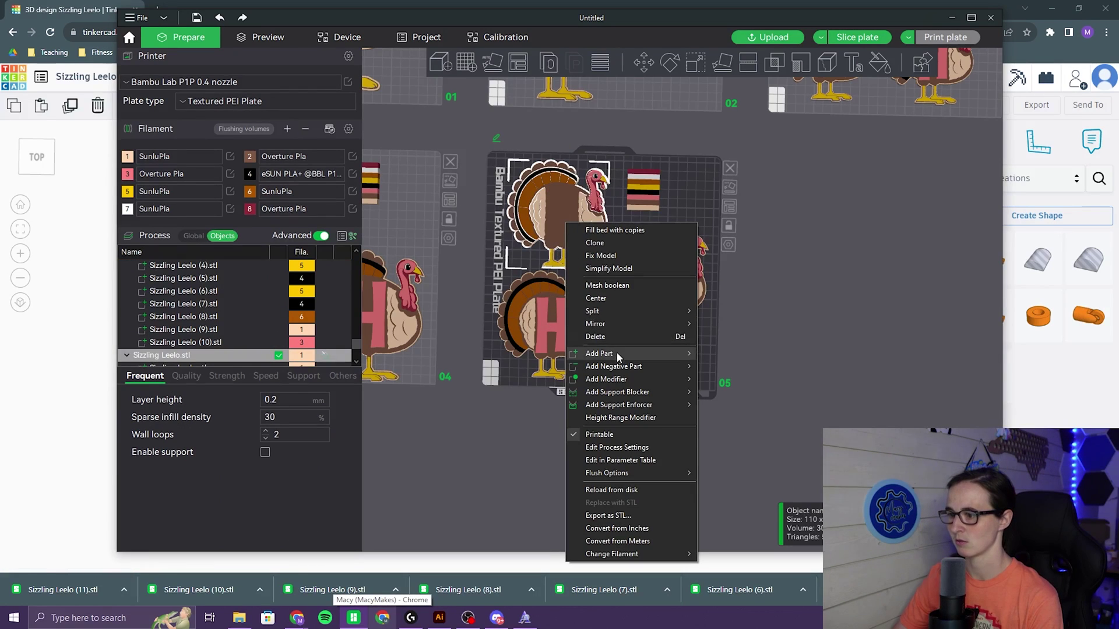
mouse_move(617, 353)
click(724, 354)
click(565, 304)
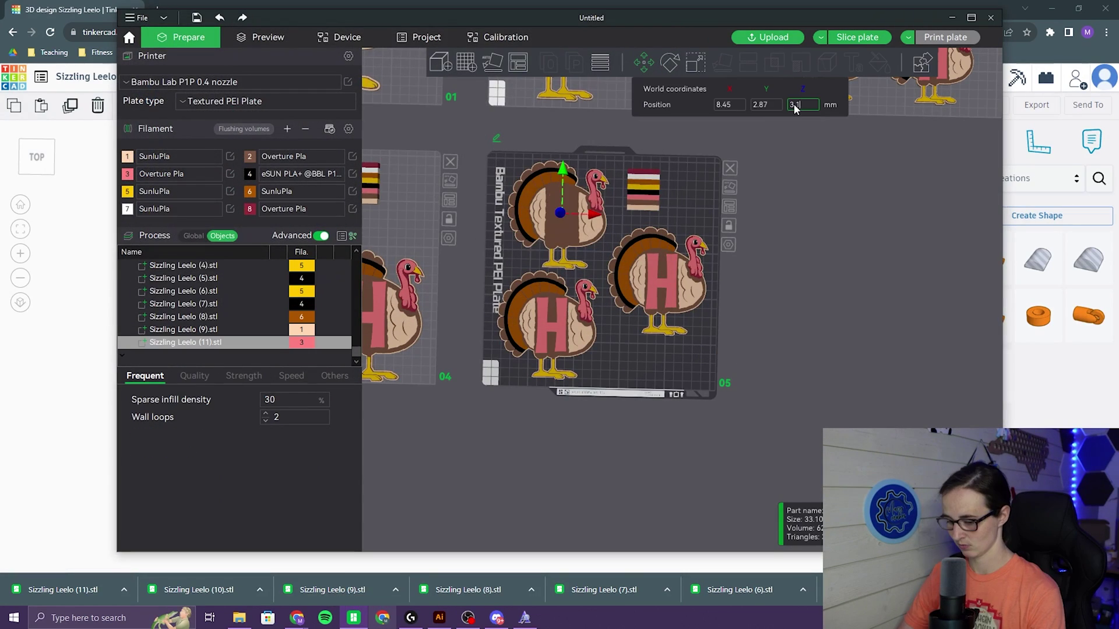
scroll(711, 322, up, 3)
click(851, 38)
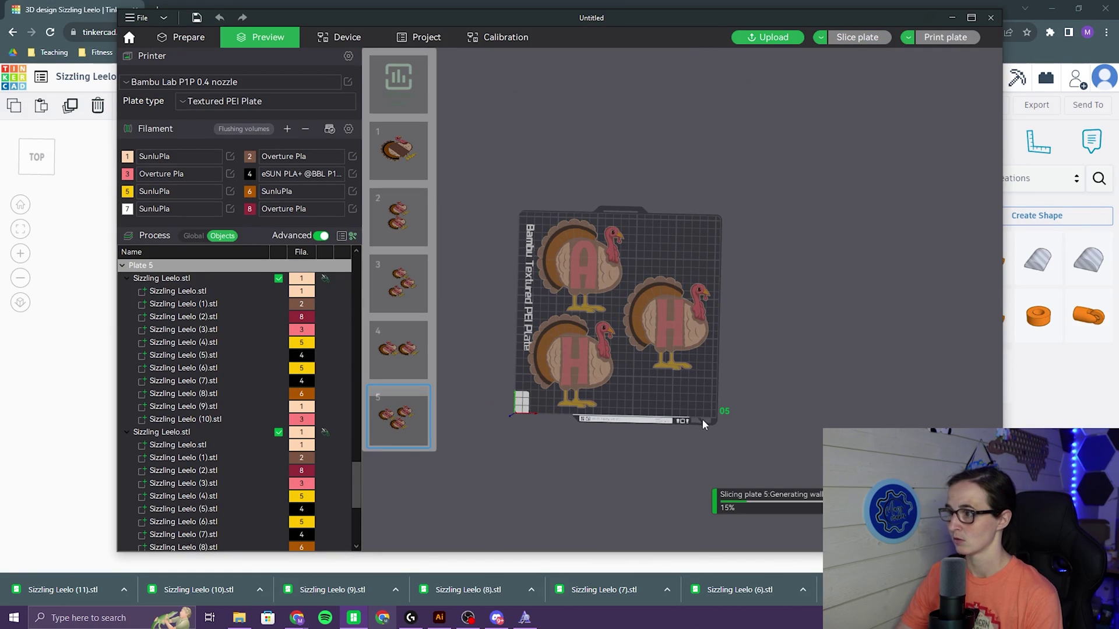